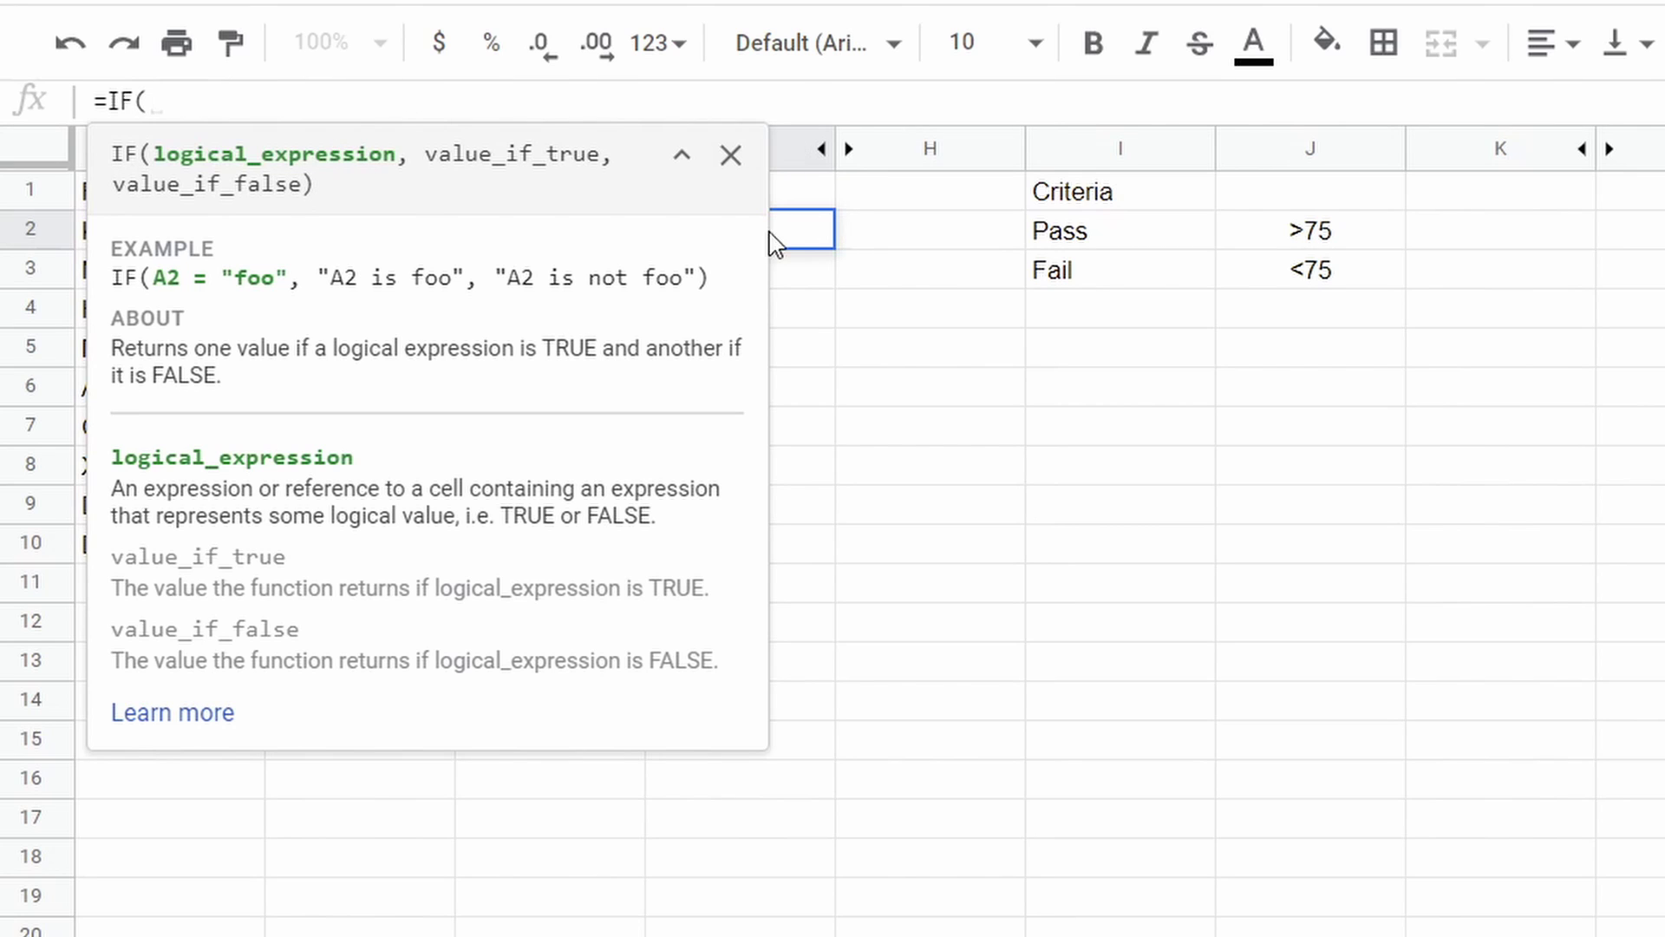
- Complete the formula in D2 as =IF(C2>=75,"Passed","Failed") and copy it down through D10
{"action": "left_click", "coordinate": [731, 155]}
{"action": "left_click", "coordinate": [710, 223]}
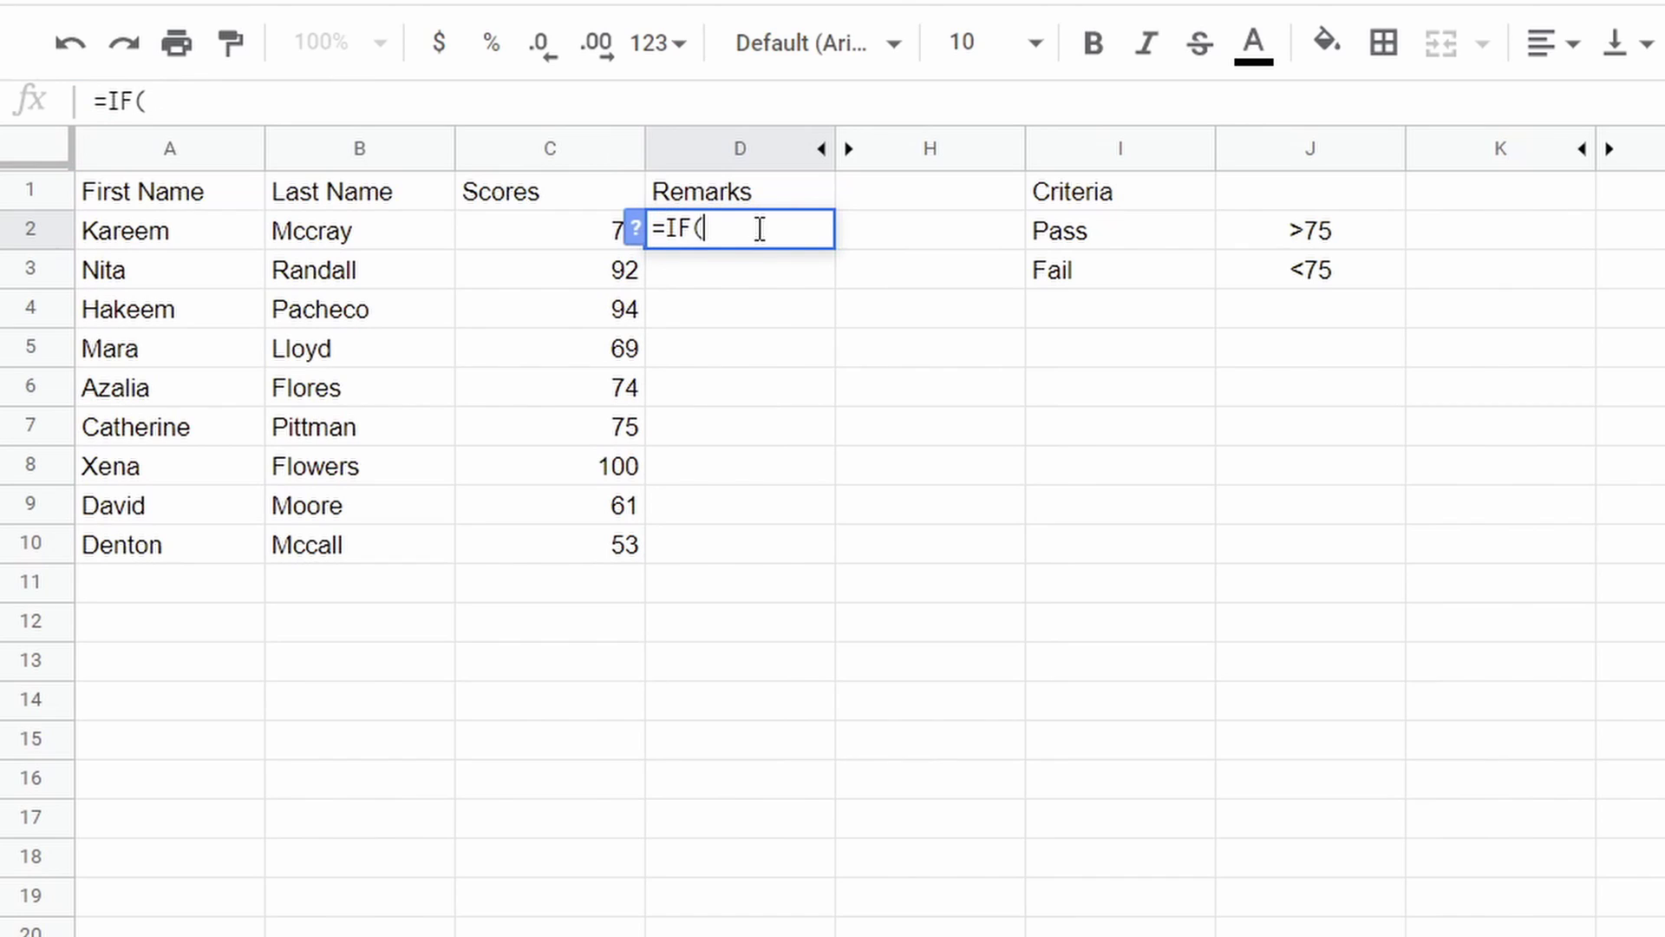
{"action": "left_click", "coordinate": [550, 252]}
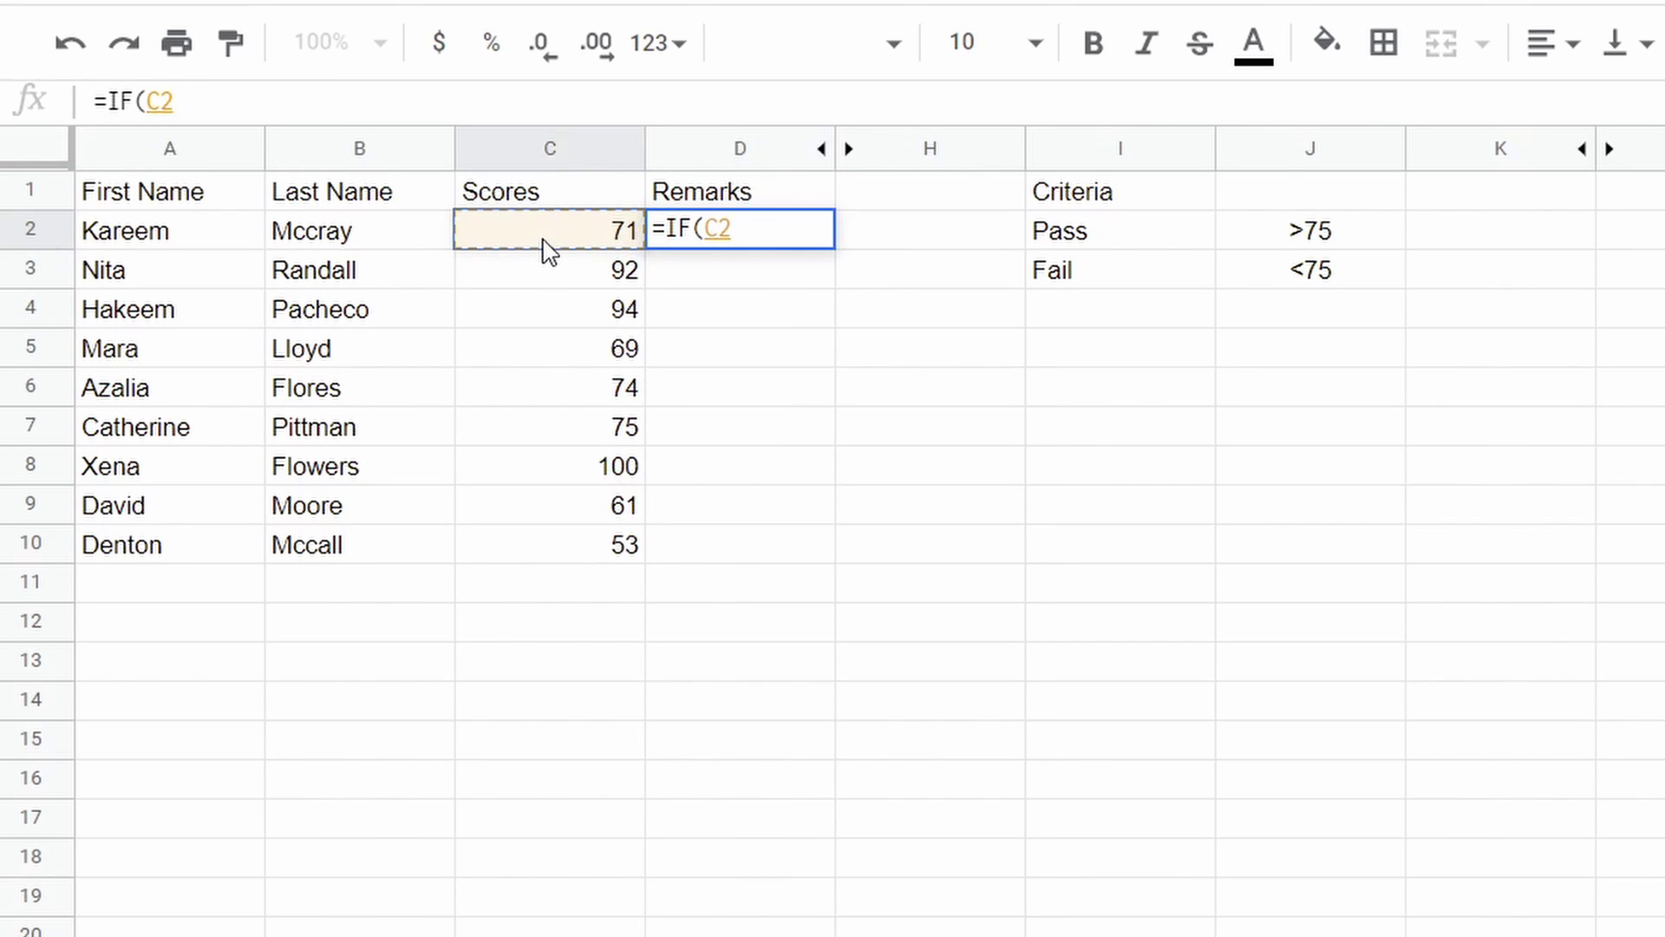
{"action": "type", "text": ">=7"}
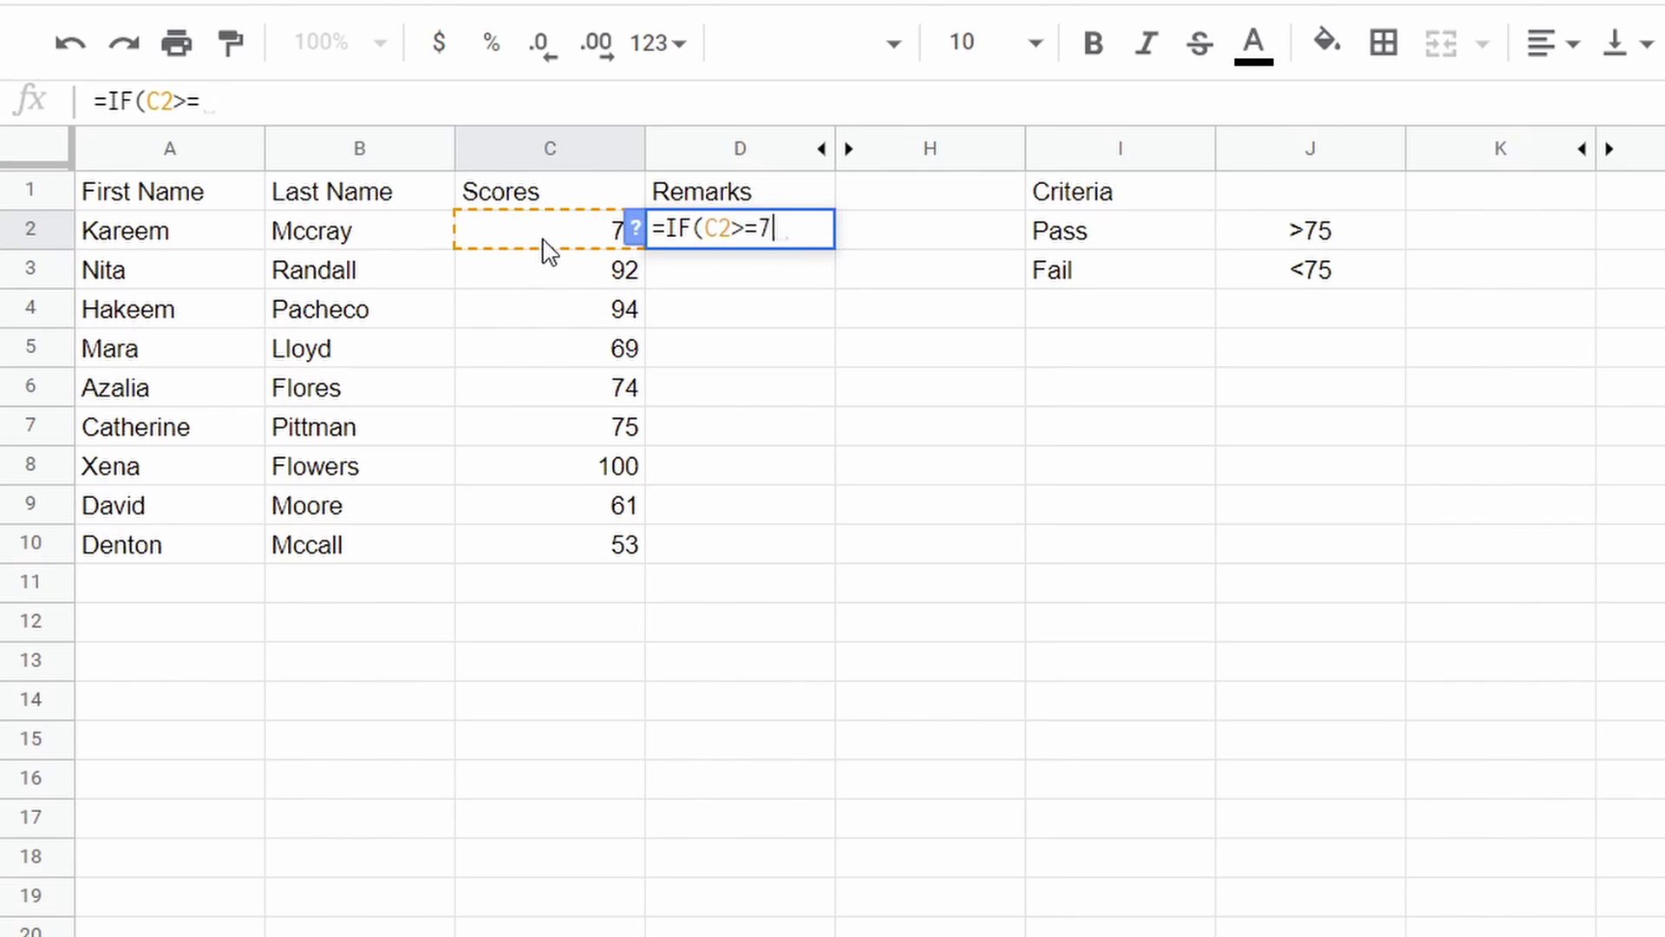
{"action": "type", "text": "5,"}
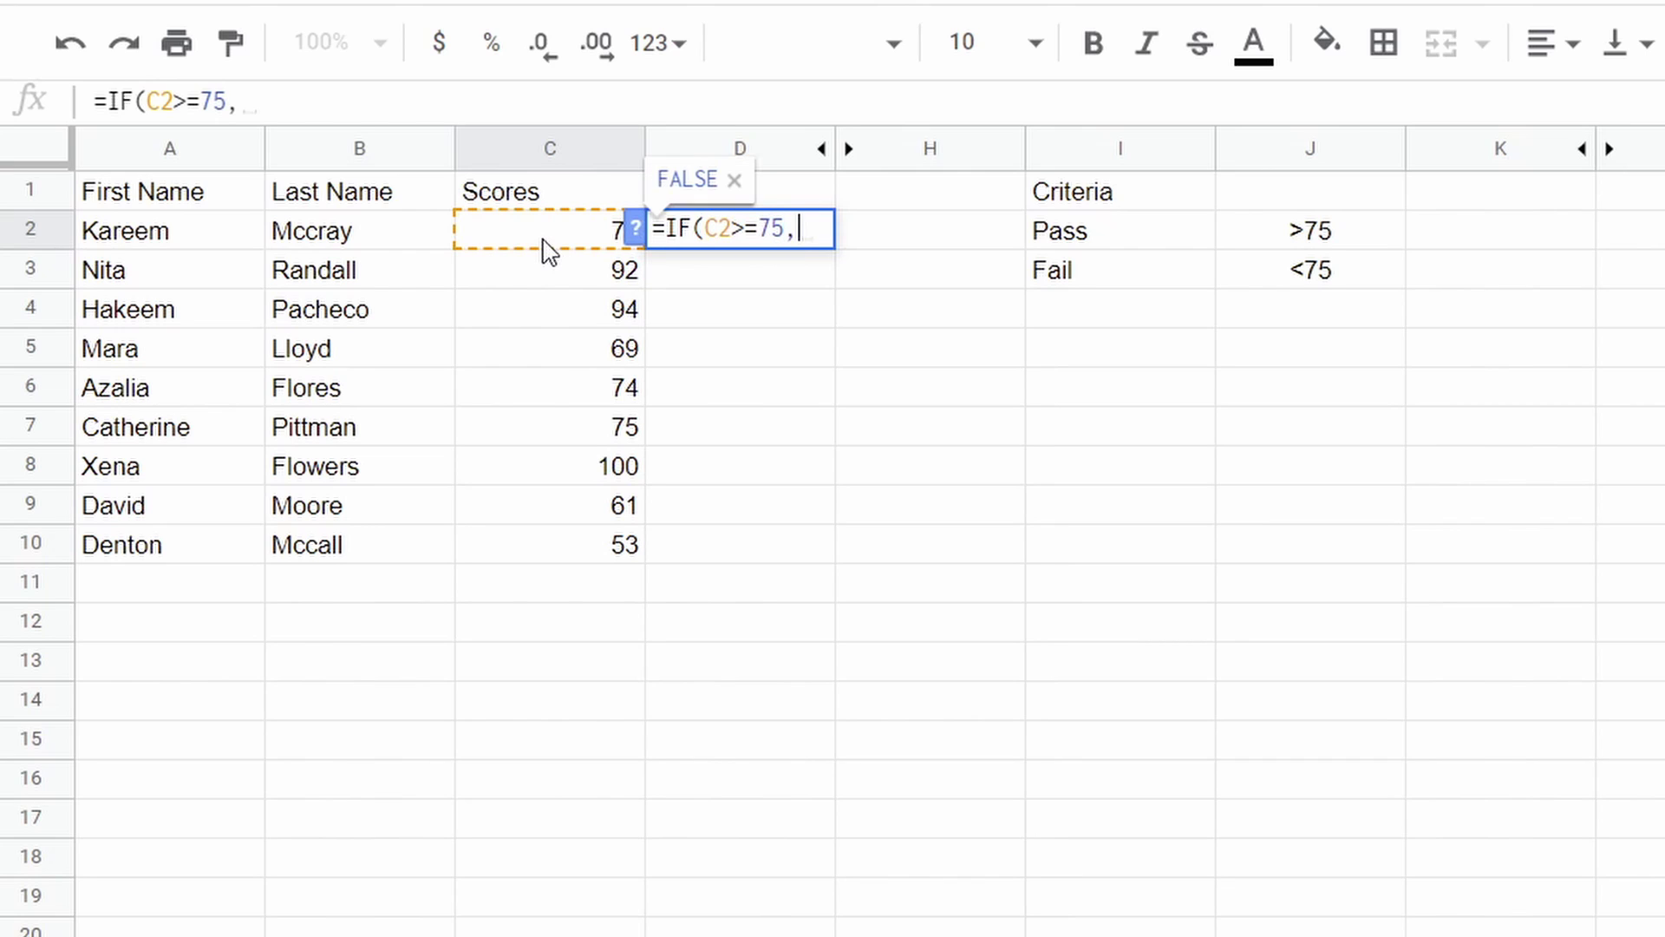
{"action": "type", "text": "\"Passed"}
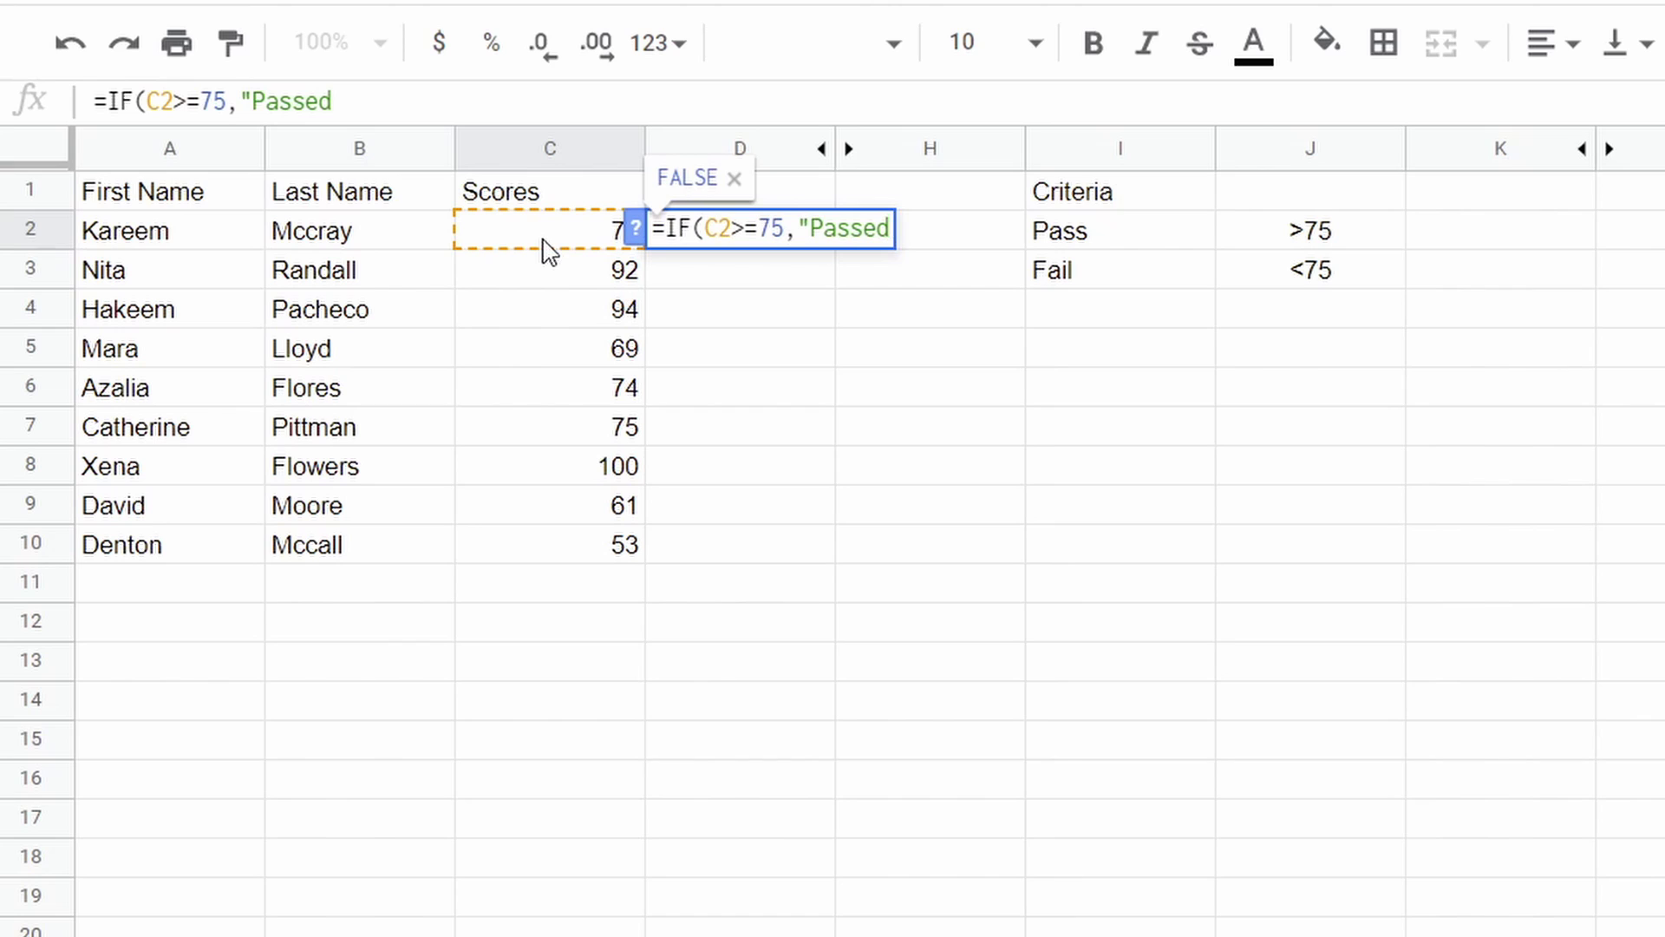
{"action": "type", "text": "\","}
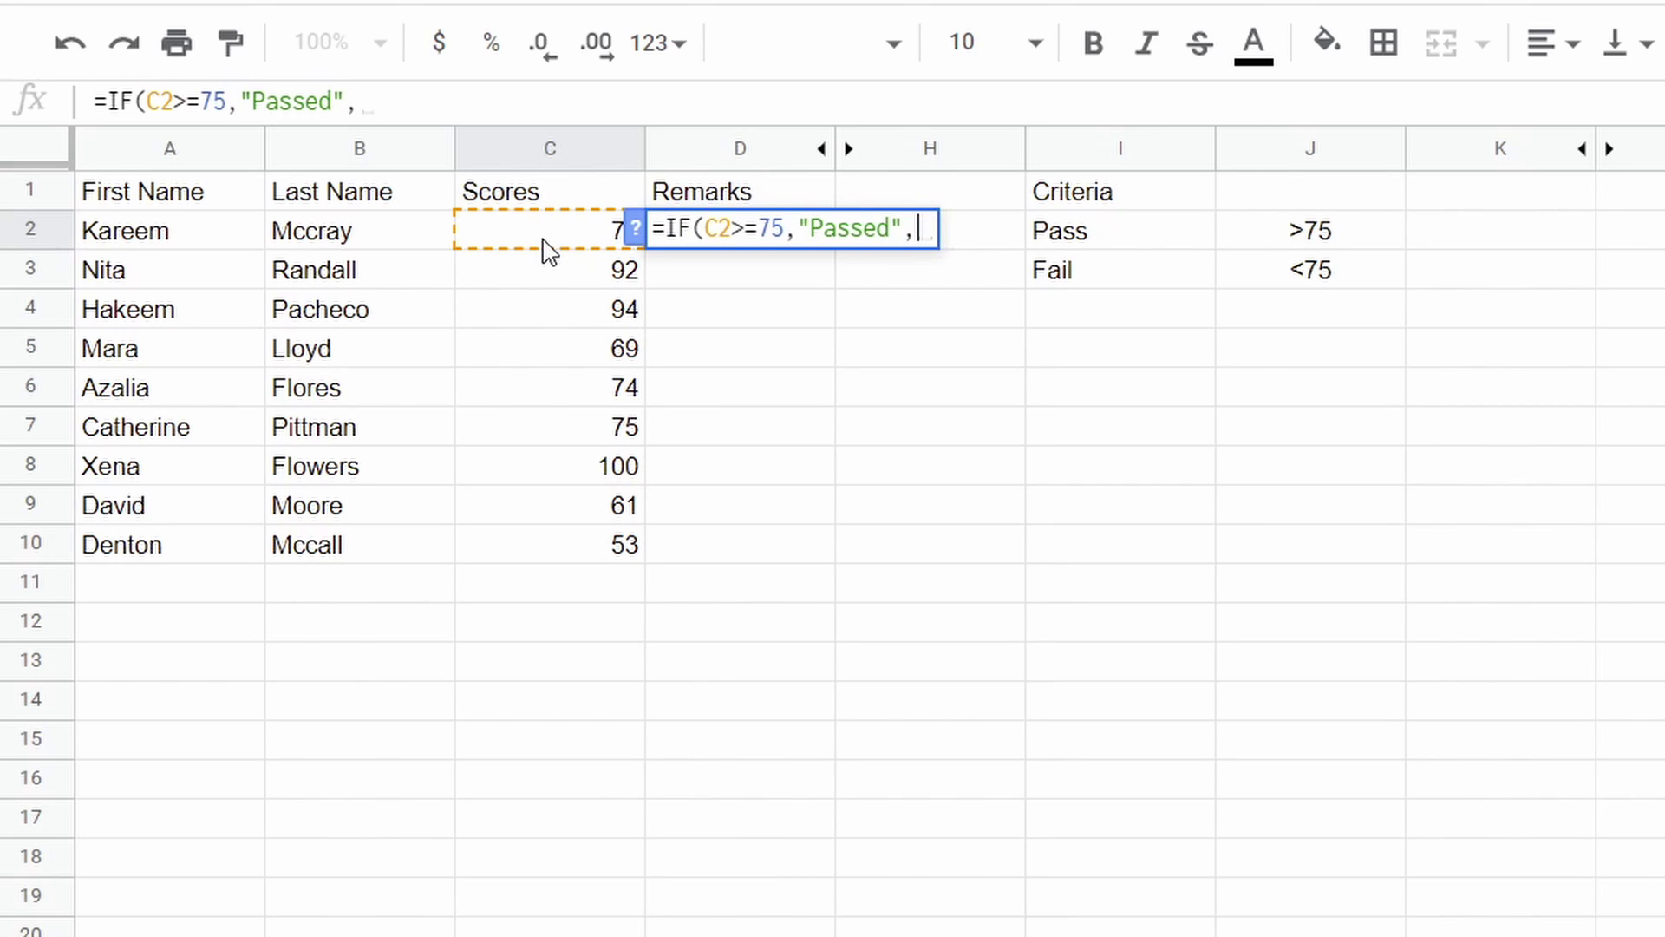
{"action": "type", "text": "\"Failed"}
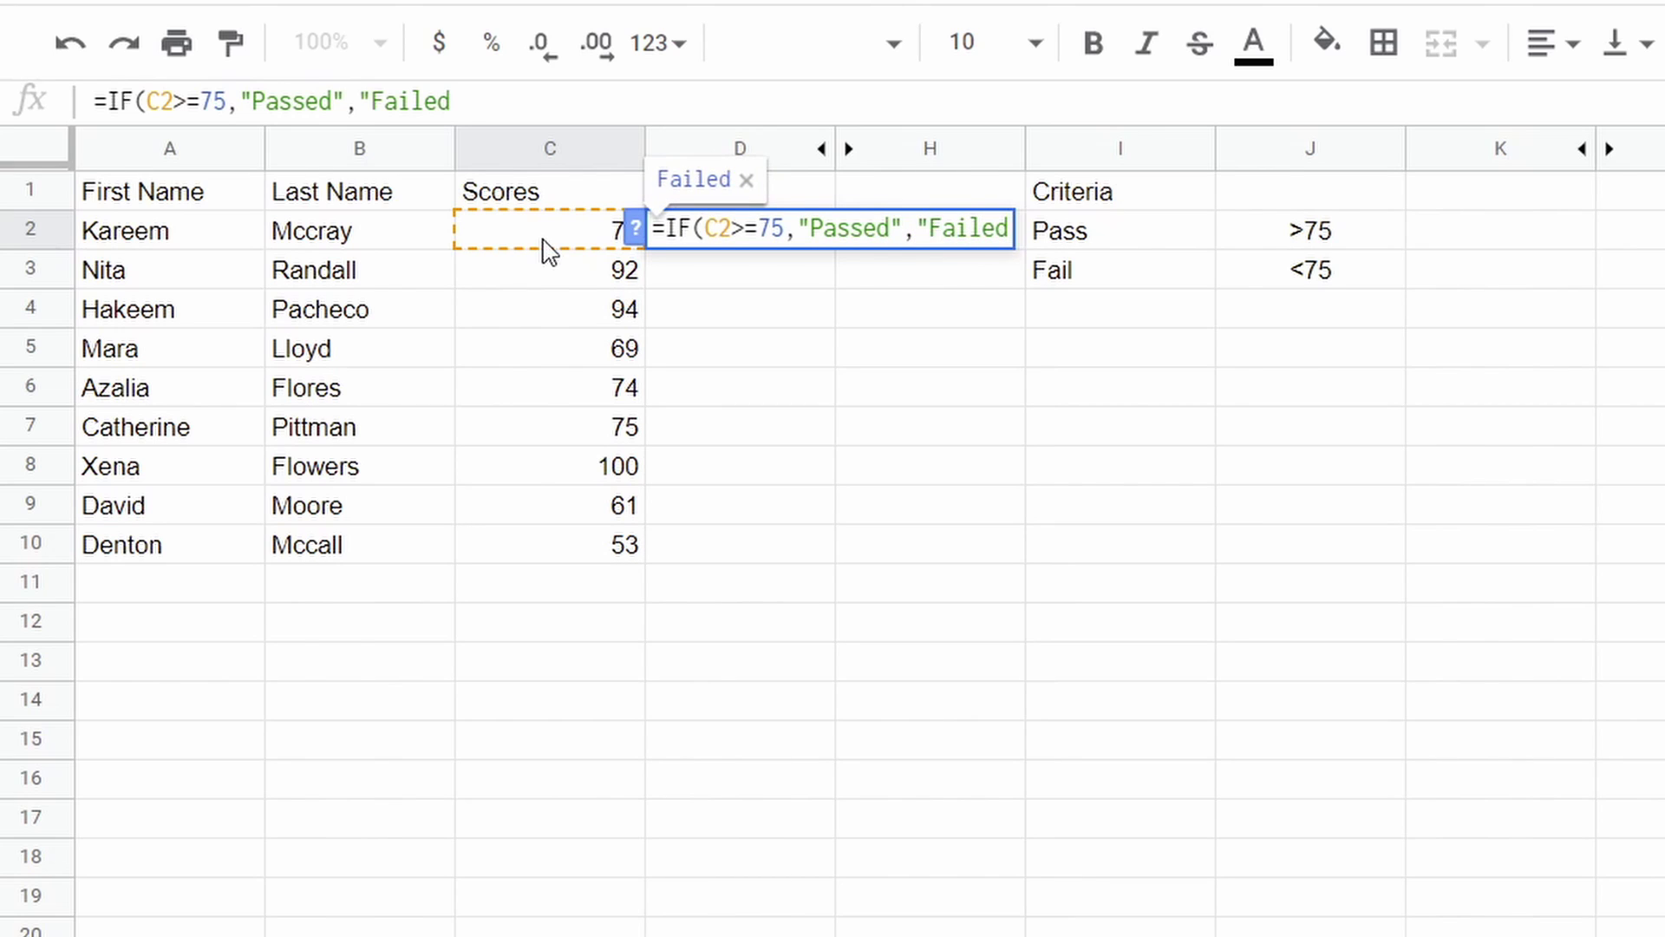
{"action": "type", "text": "\")"}
{"action": "key", "text": "Return"}
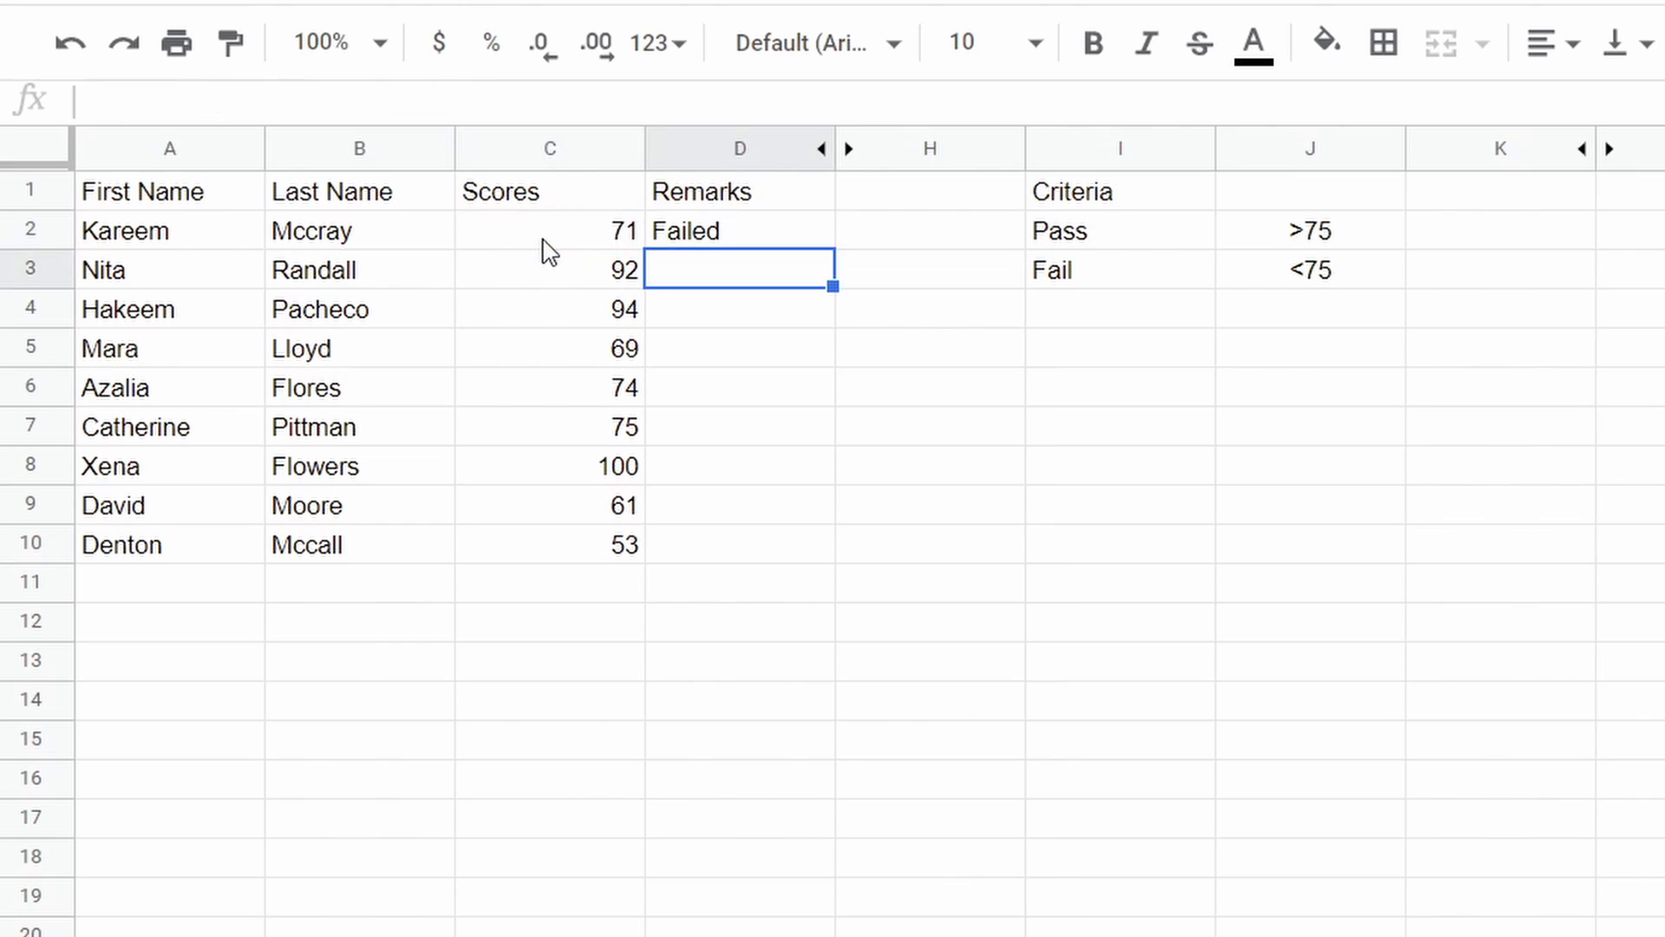
{"action": "left_click", "coordinate": [796, 234]}
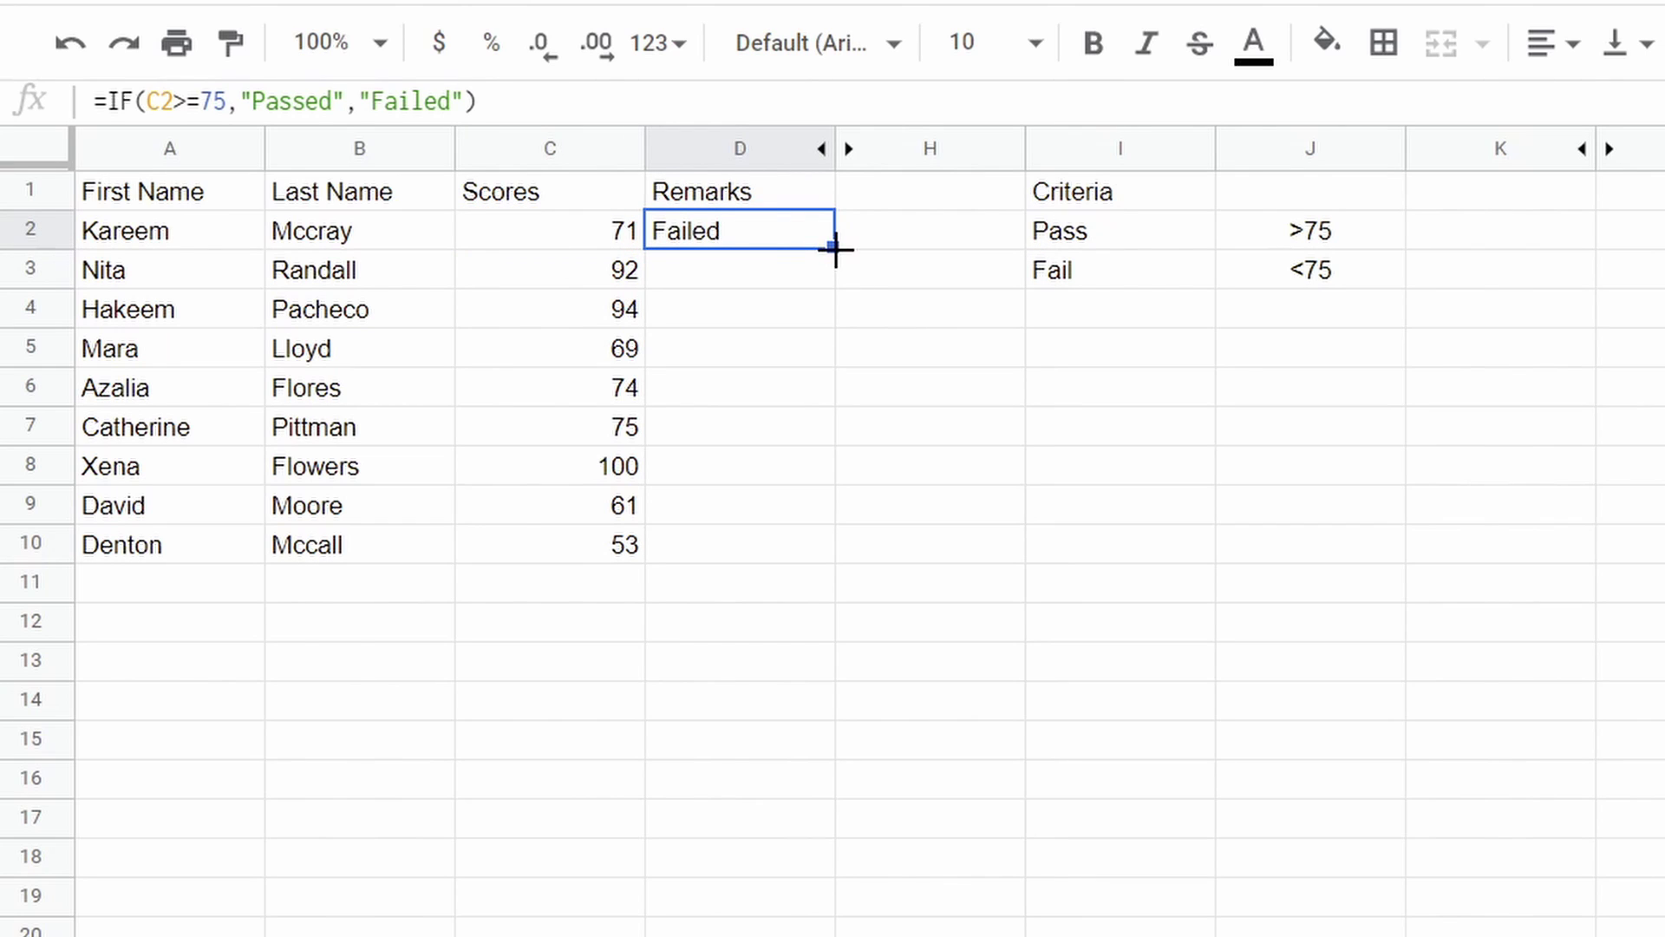
{"action": "left_click_drag", "start_coordinate": [834, 250], "coordinate": [820, 548]}
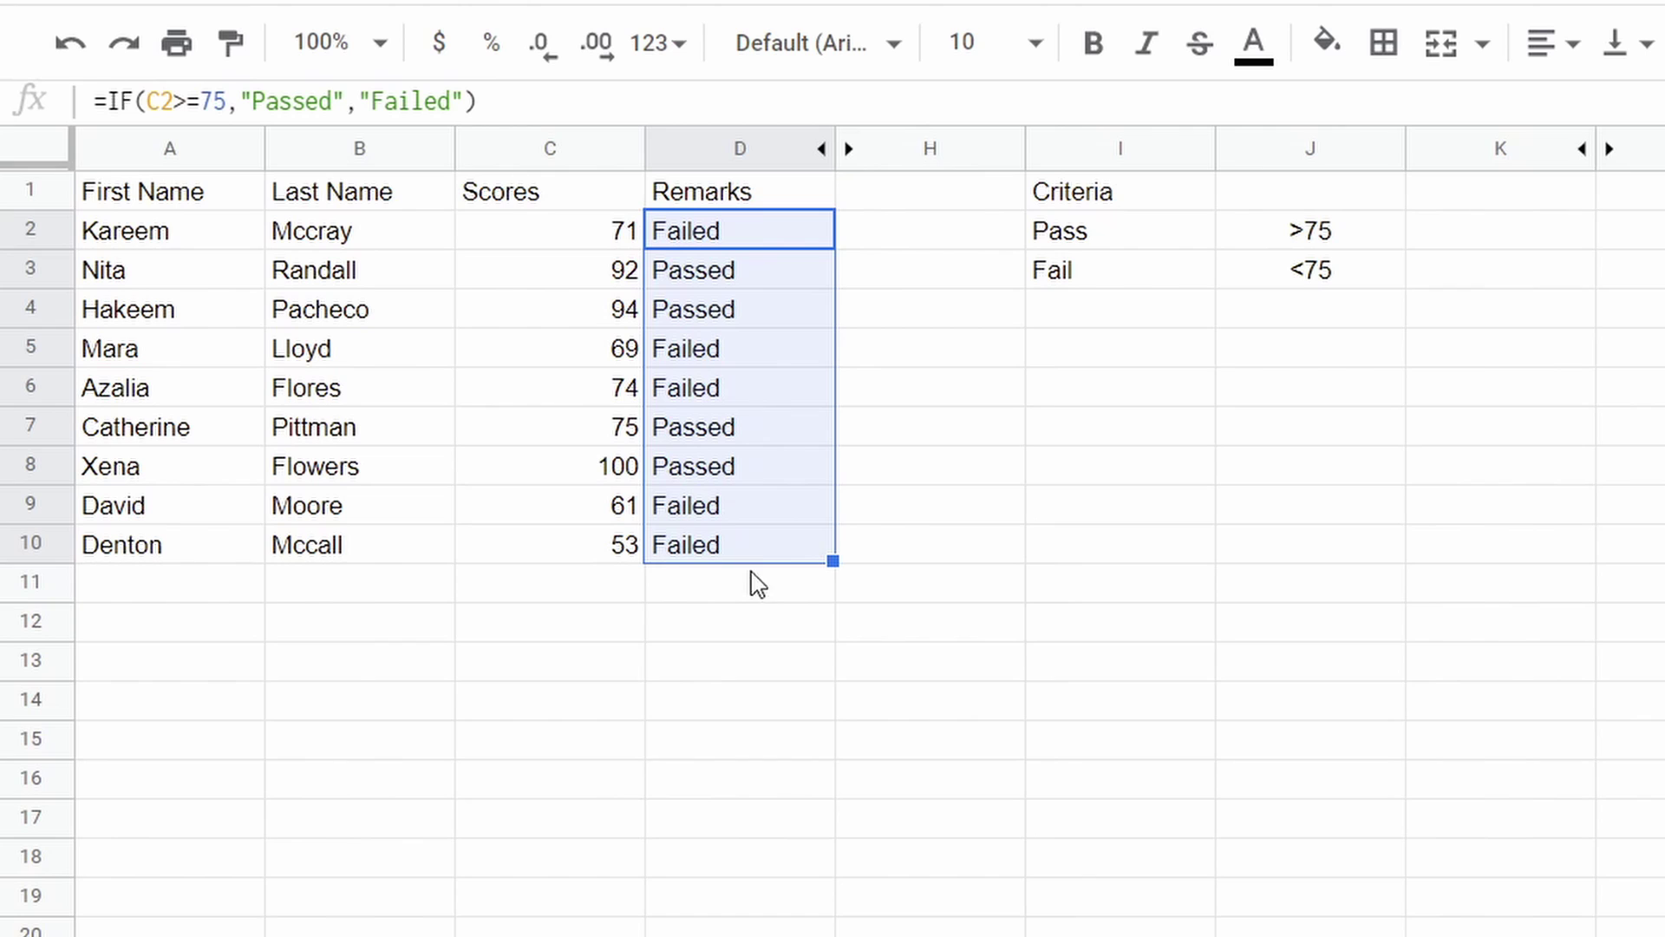
- Change the passing threshold in the D2 formula to 80 and copy the formula down through D10
{"action": "left_click", "coordinate": [757, 241]}
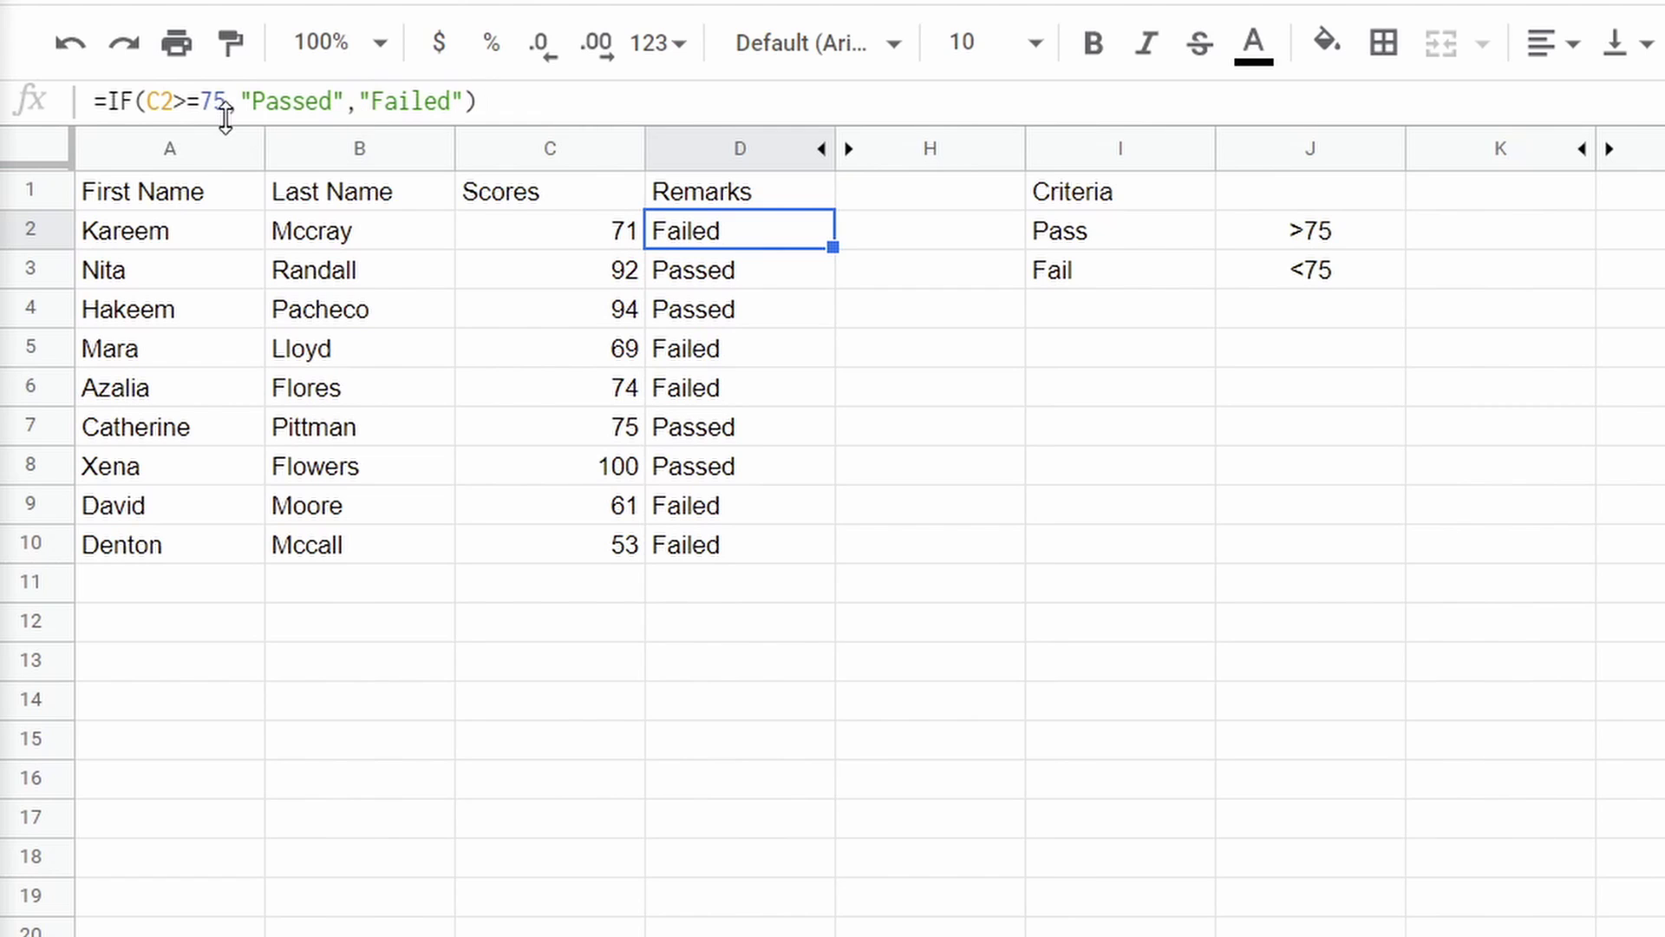
{"action": "left_click", "coordinate": [203, 104]}
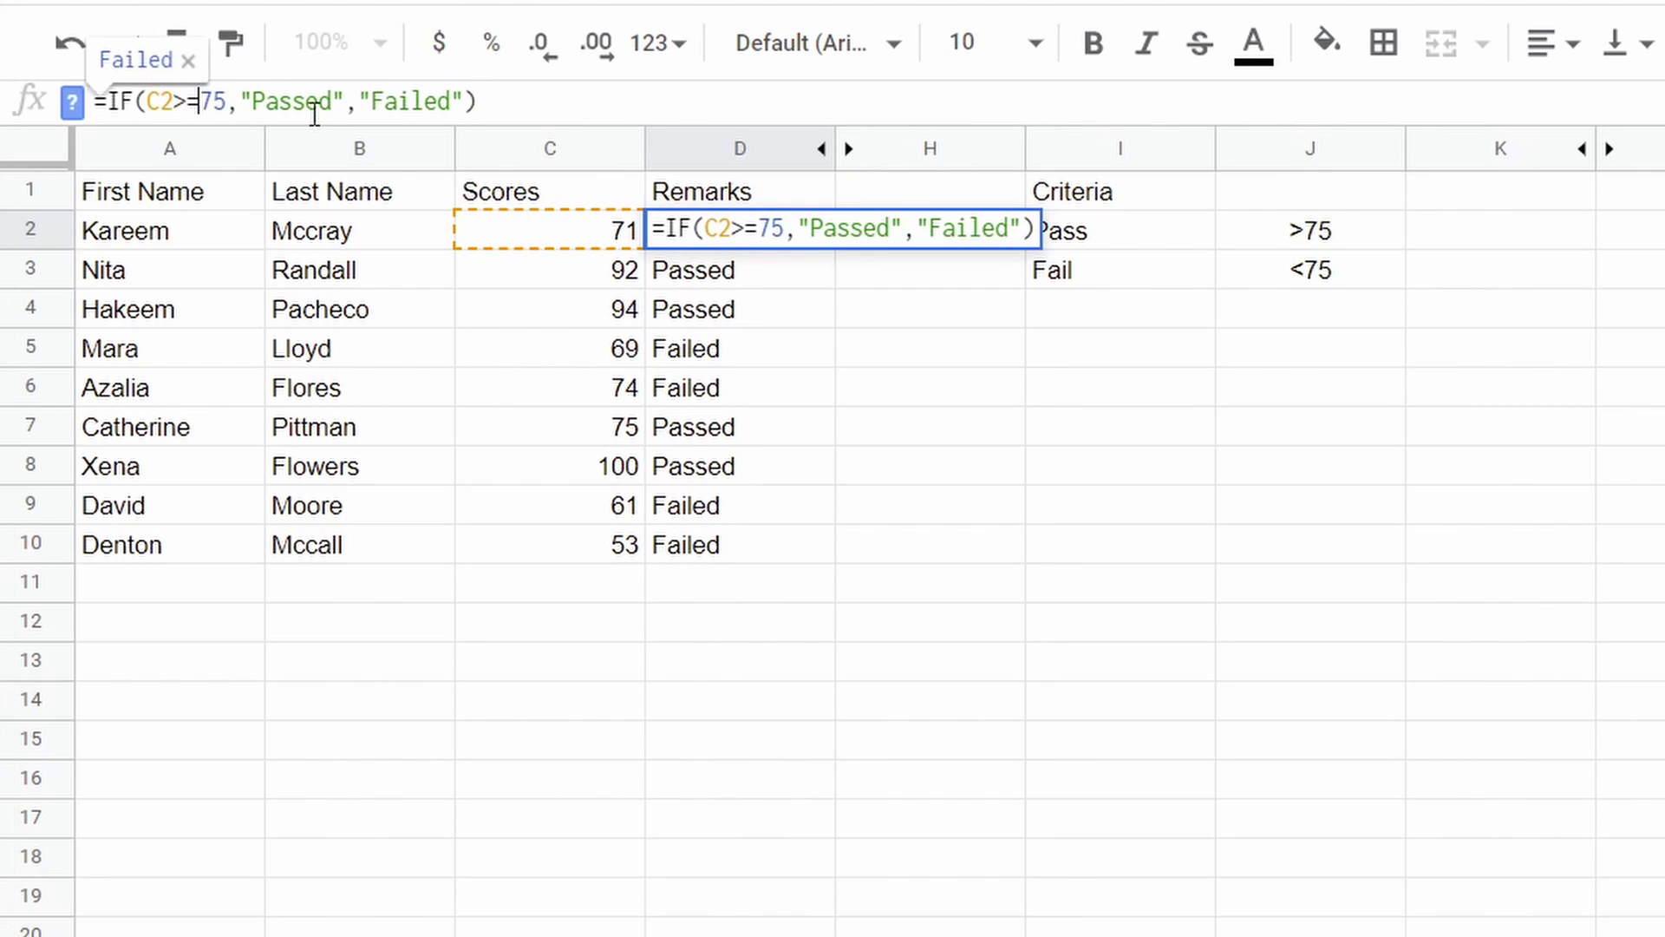
{"action": "key", "text": "Delete"}
{"action": "key", "text": "Delete"}
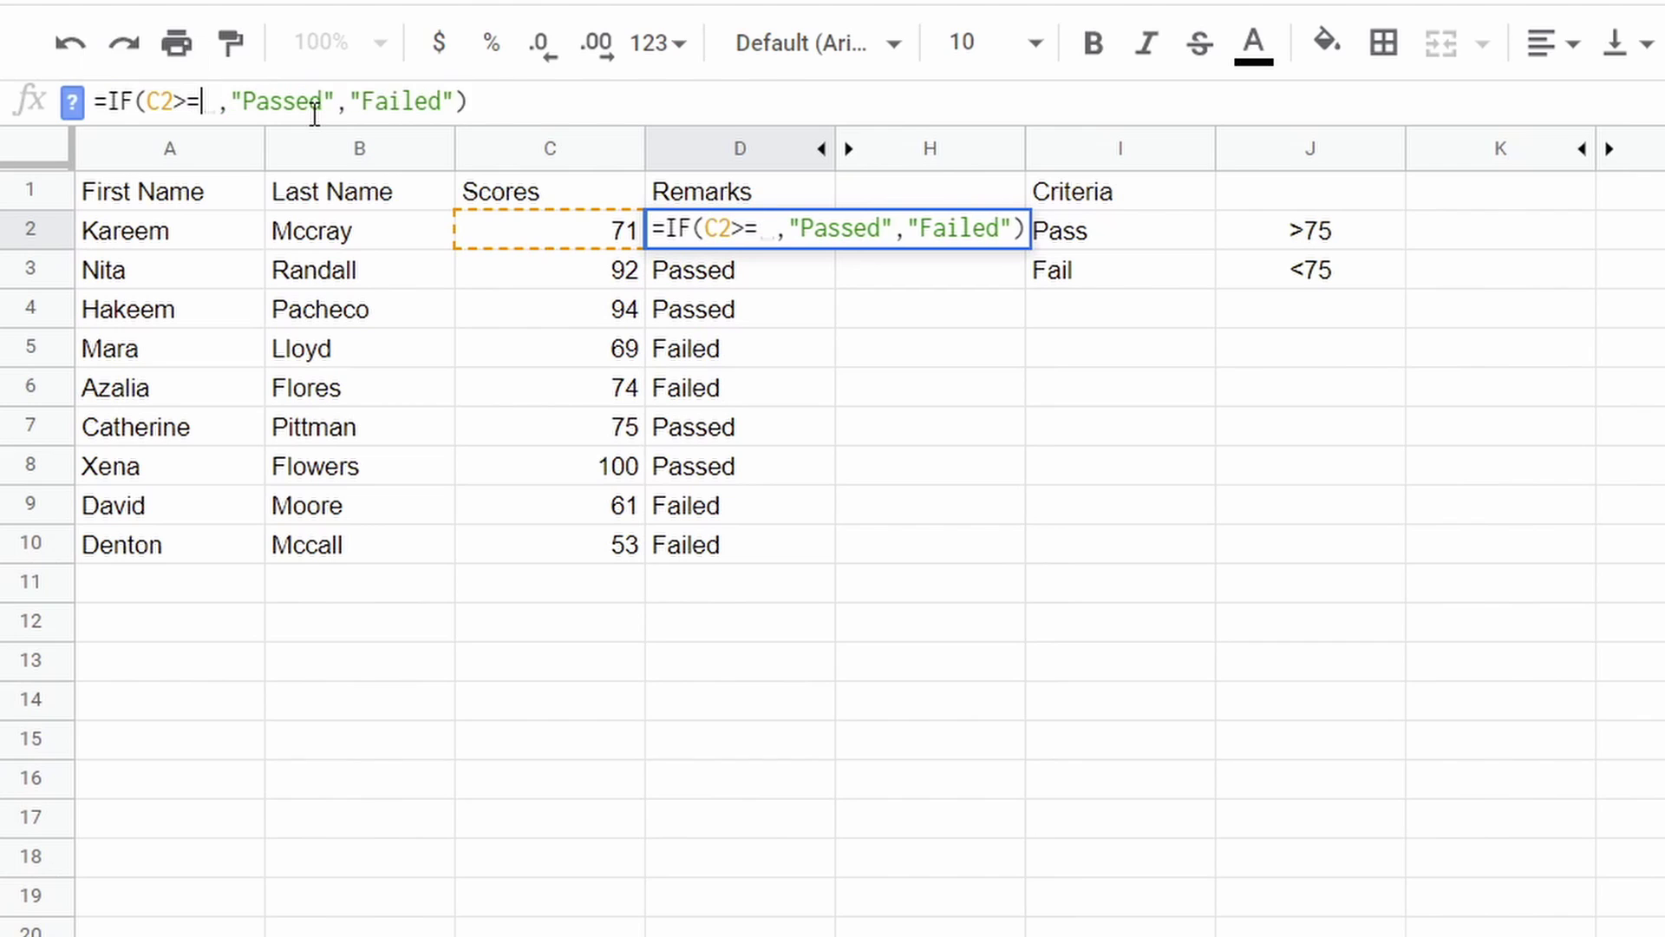
{"action": "type", "text": "80"}
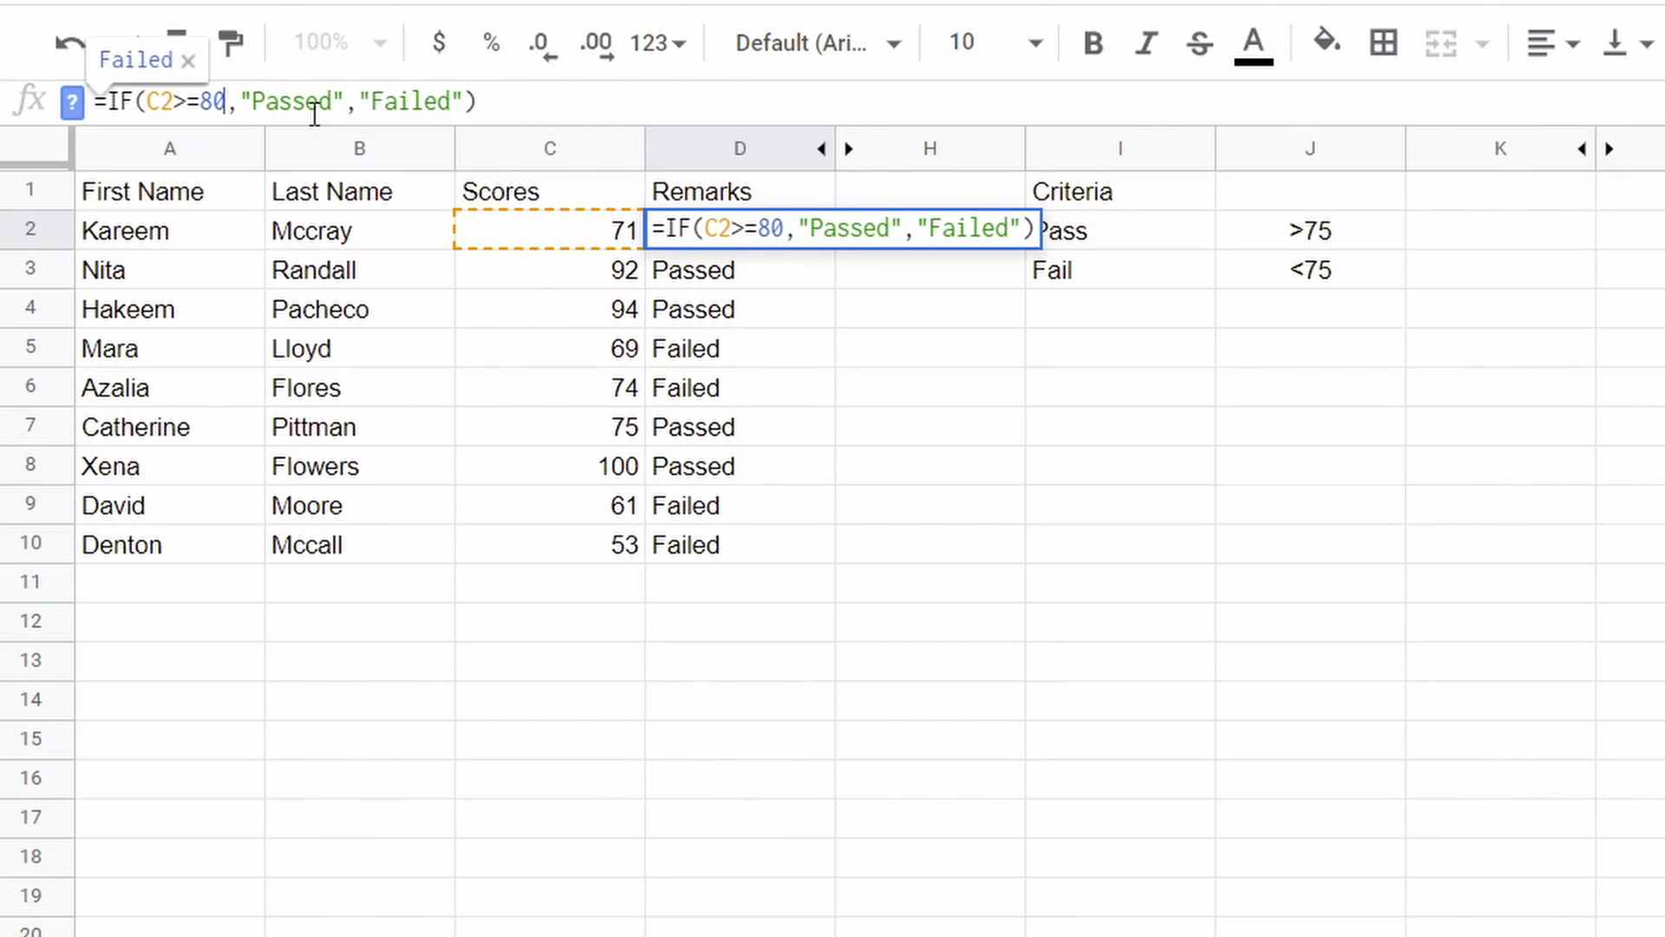
{"action": "key", "text": "Return"}
{"action": "left_click", "coordinate": [811, 240]}
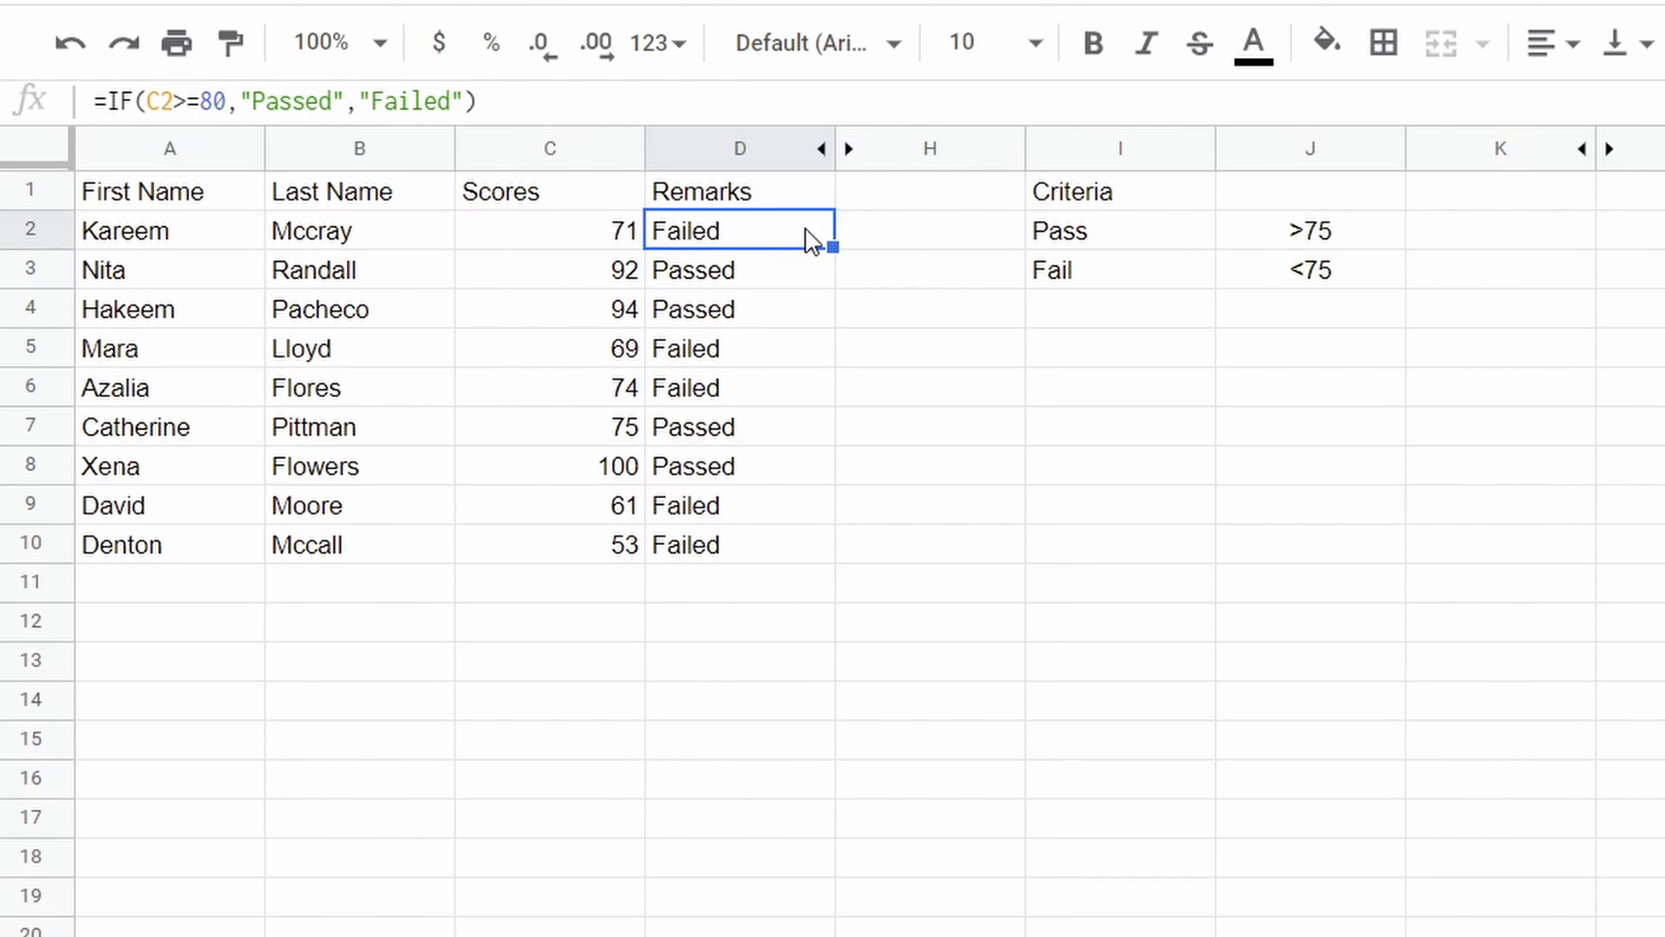
{"action": "left_click", "coordinate": [825, 253]}
{"action": "left_click", "coordinate": [824, 243]}
{"action": "left_click_drag", "start_coordinate": [831, 247], "coordinate": [826, 560]}
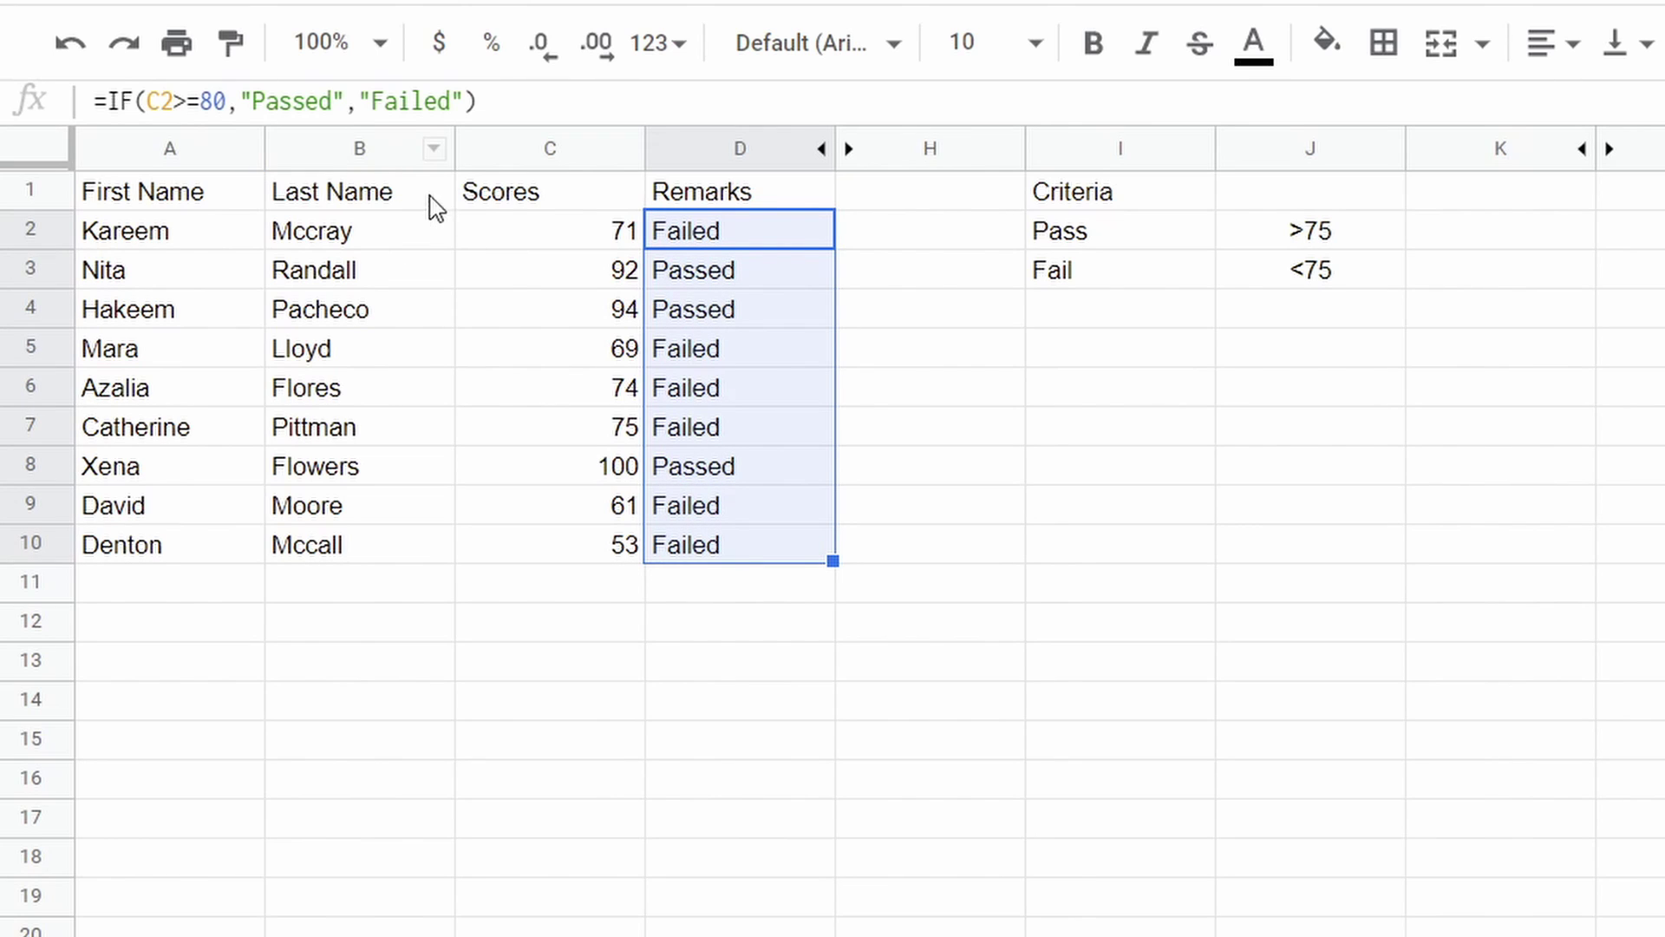
- Change the result texts in the D2 formula to "Pass" and "Fail" and copy it down through D10
{"action": "left_click", "coordinate": [735, 244]}
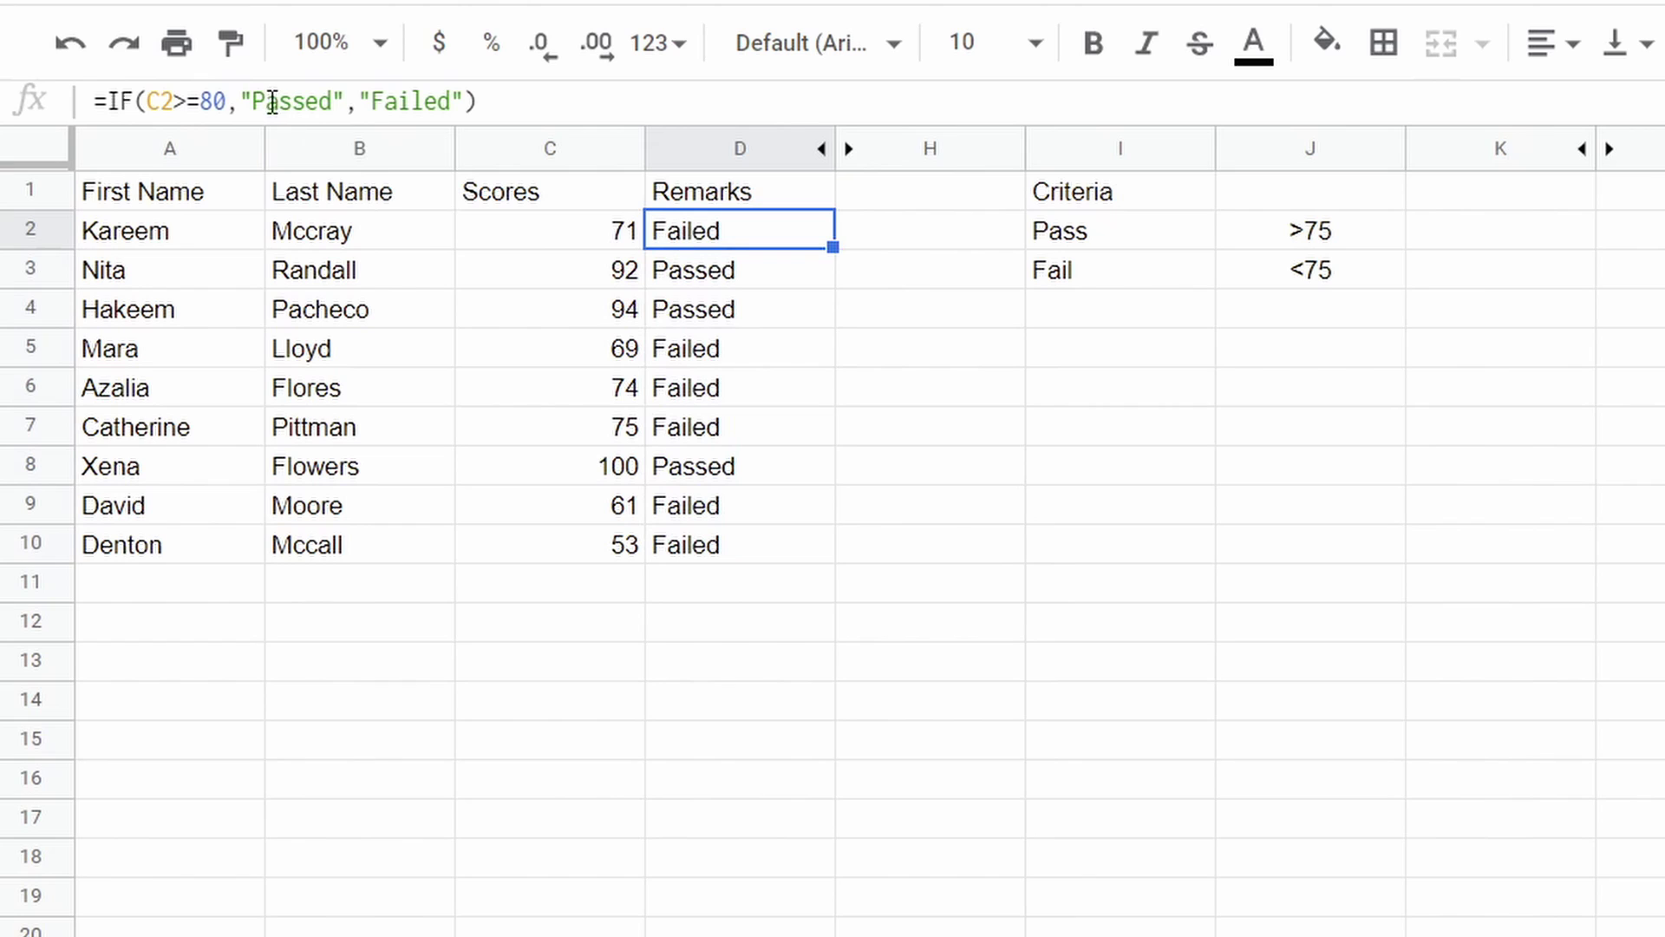
{"action": "double_click", "coordinate": [309, 99]}
{"action": "key", "text": "Left"}
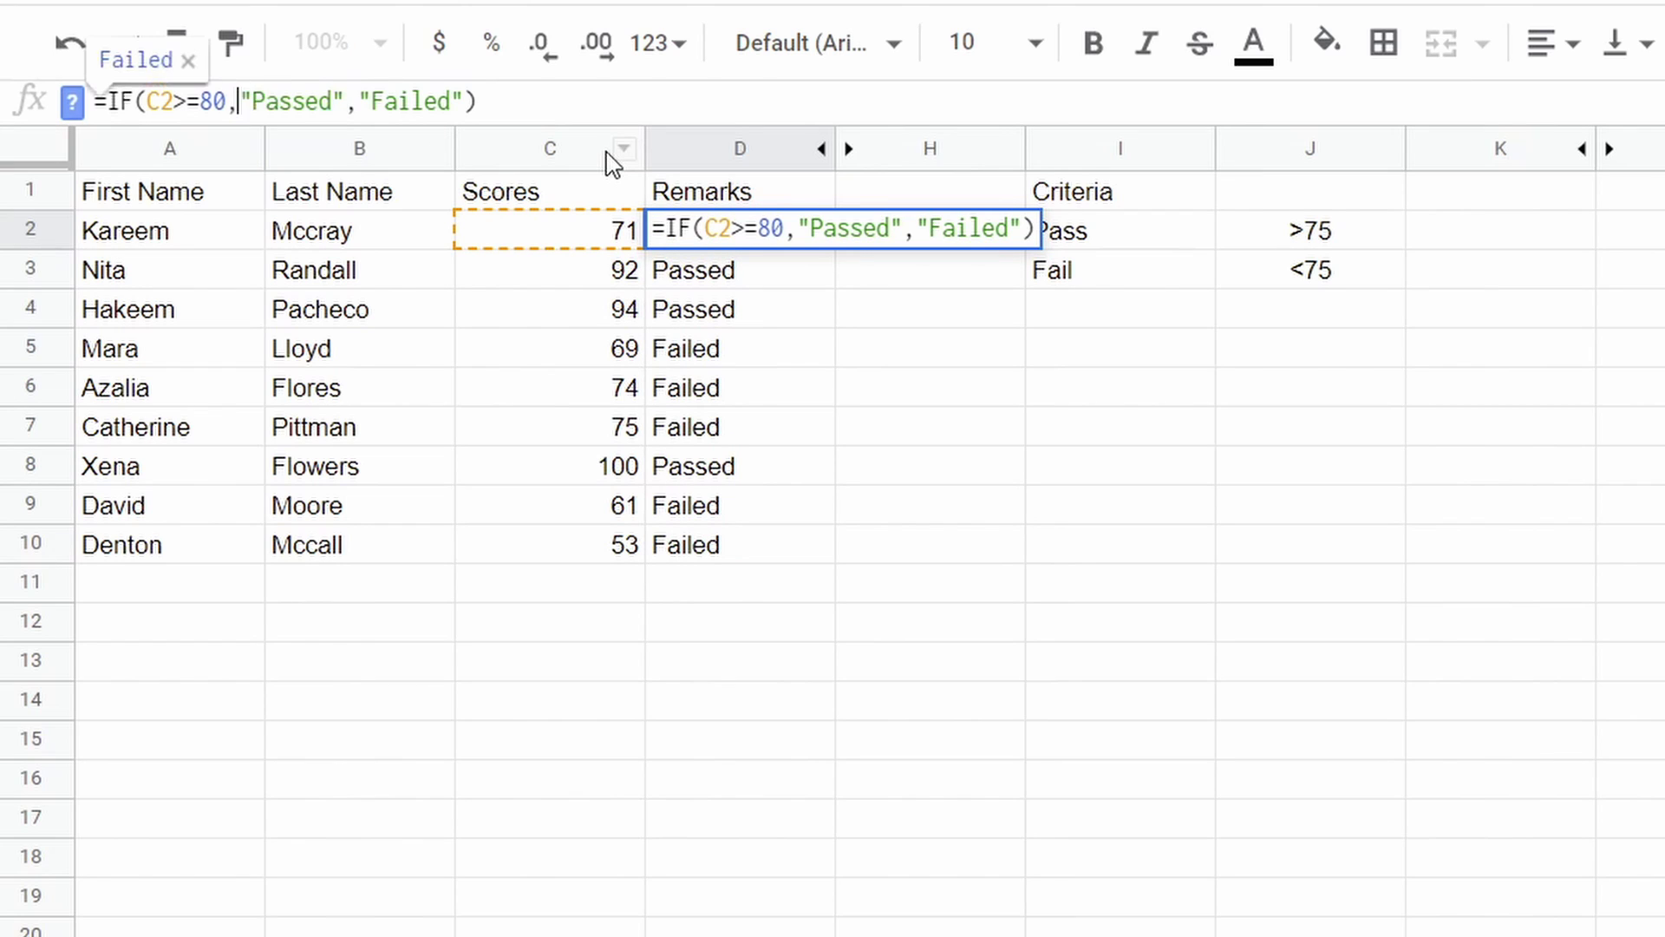
{"action": "key", "text": "Delete"}
{"action": "key", "text": "Delete"}
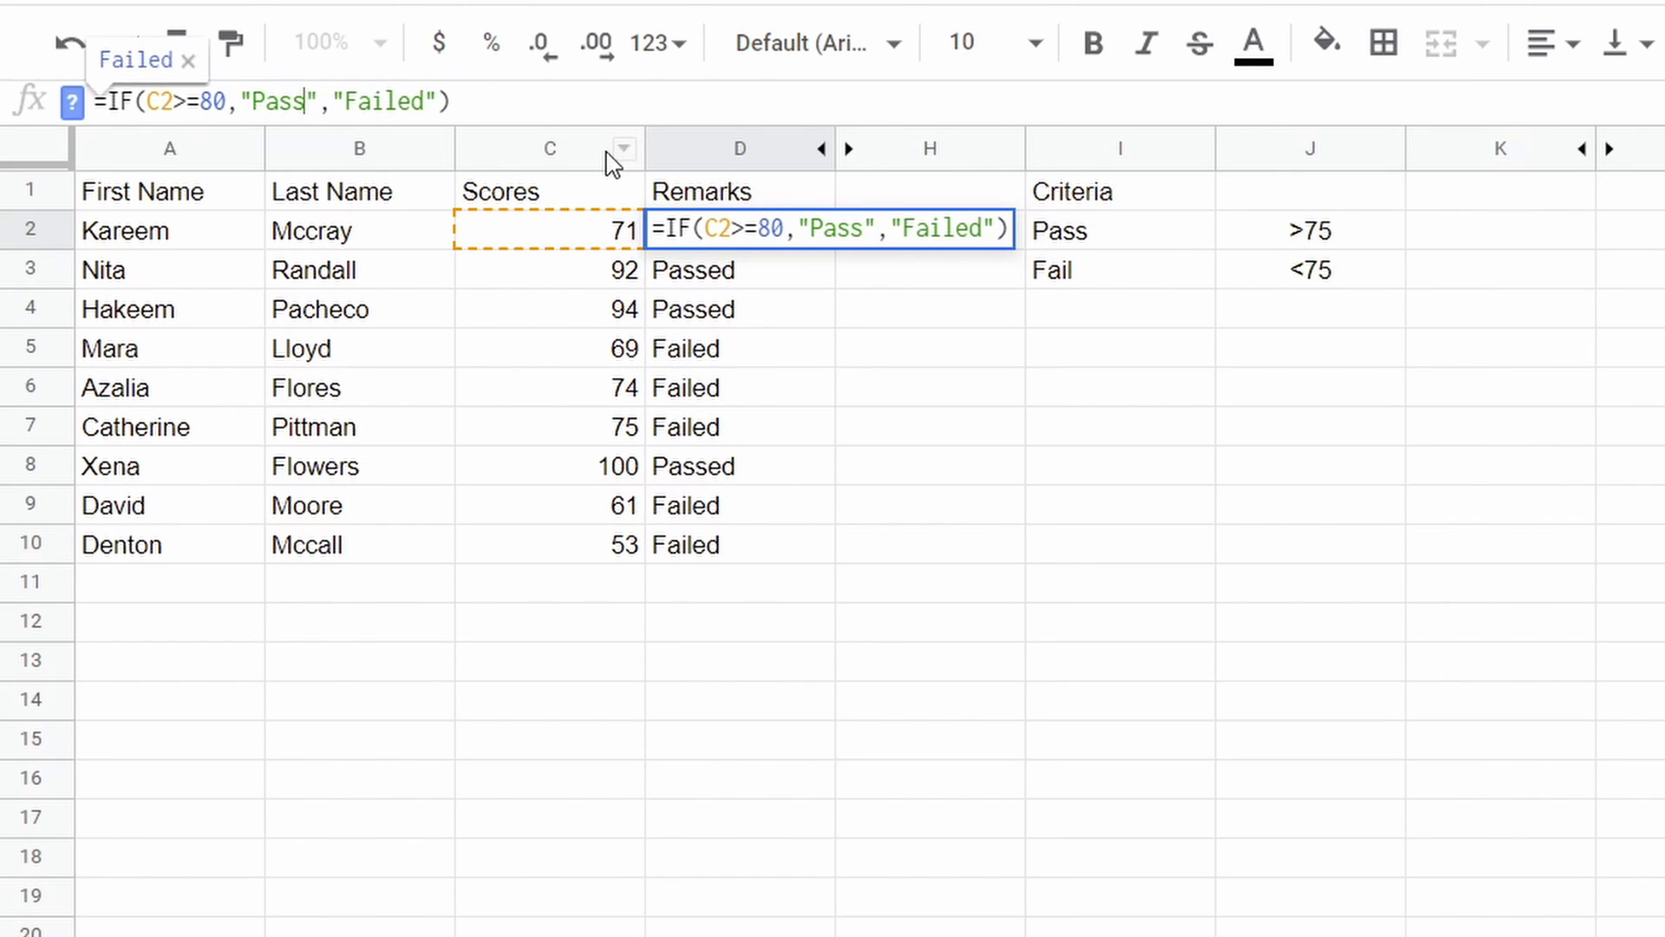
{"action": "key", "text": "BackSpace"}
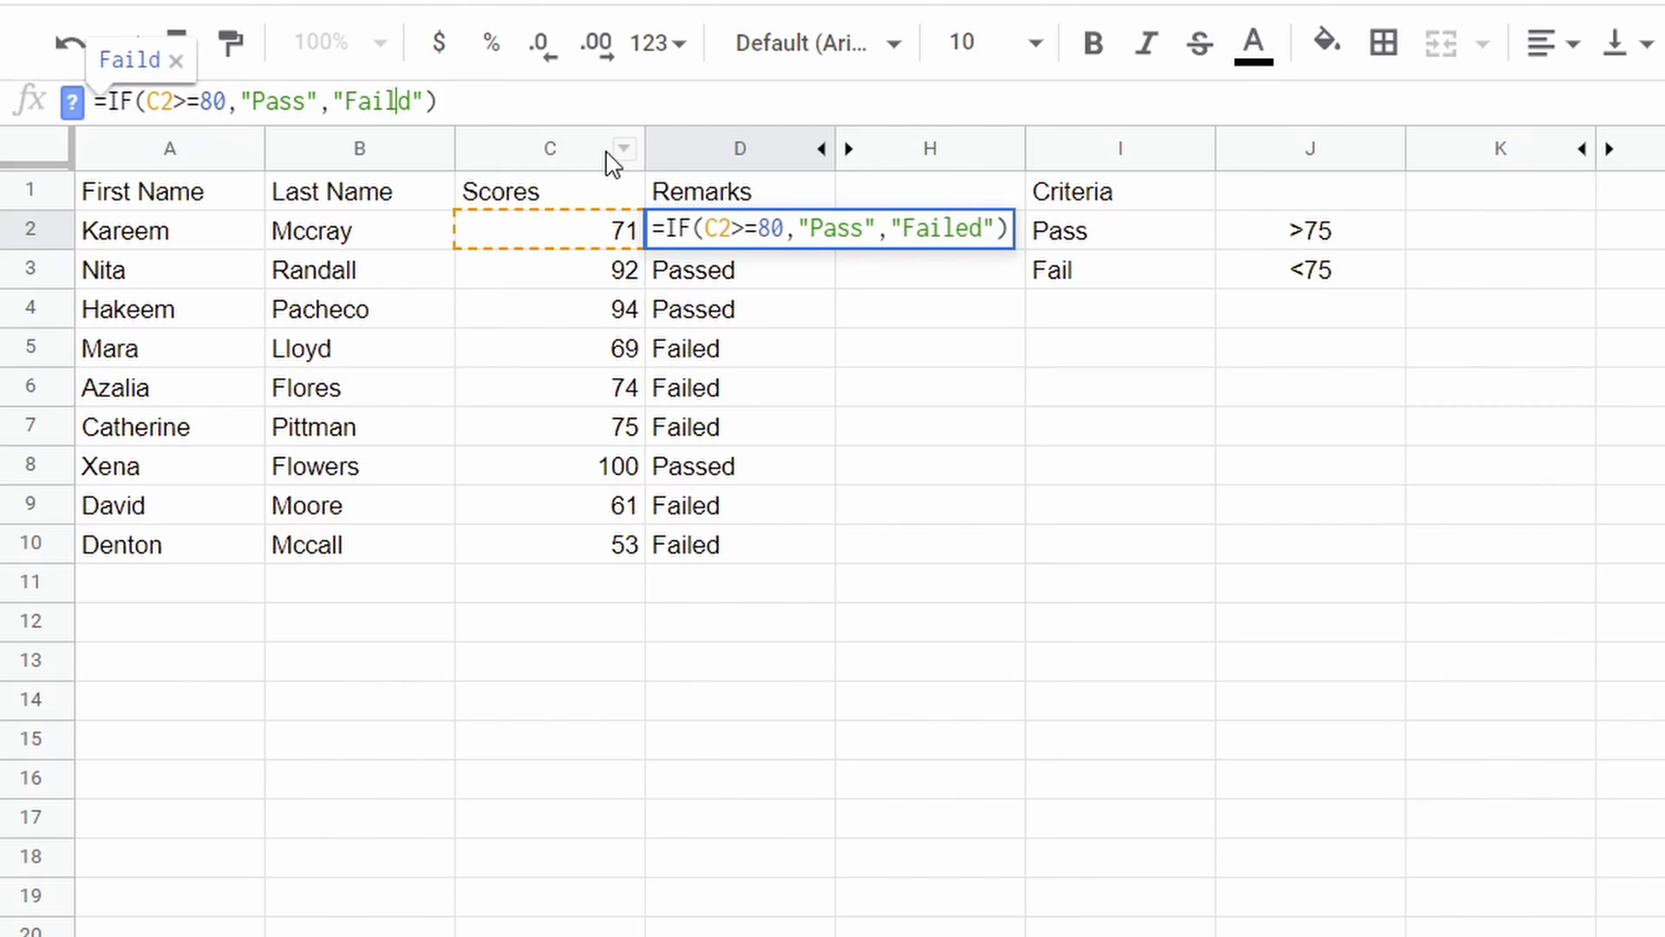
{"action": "key", "text": "Delete"}
{"action": "key", "text": "Return"}
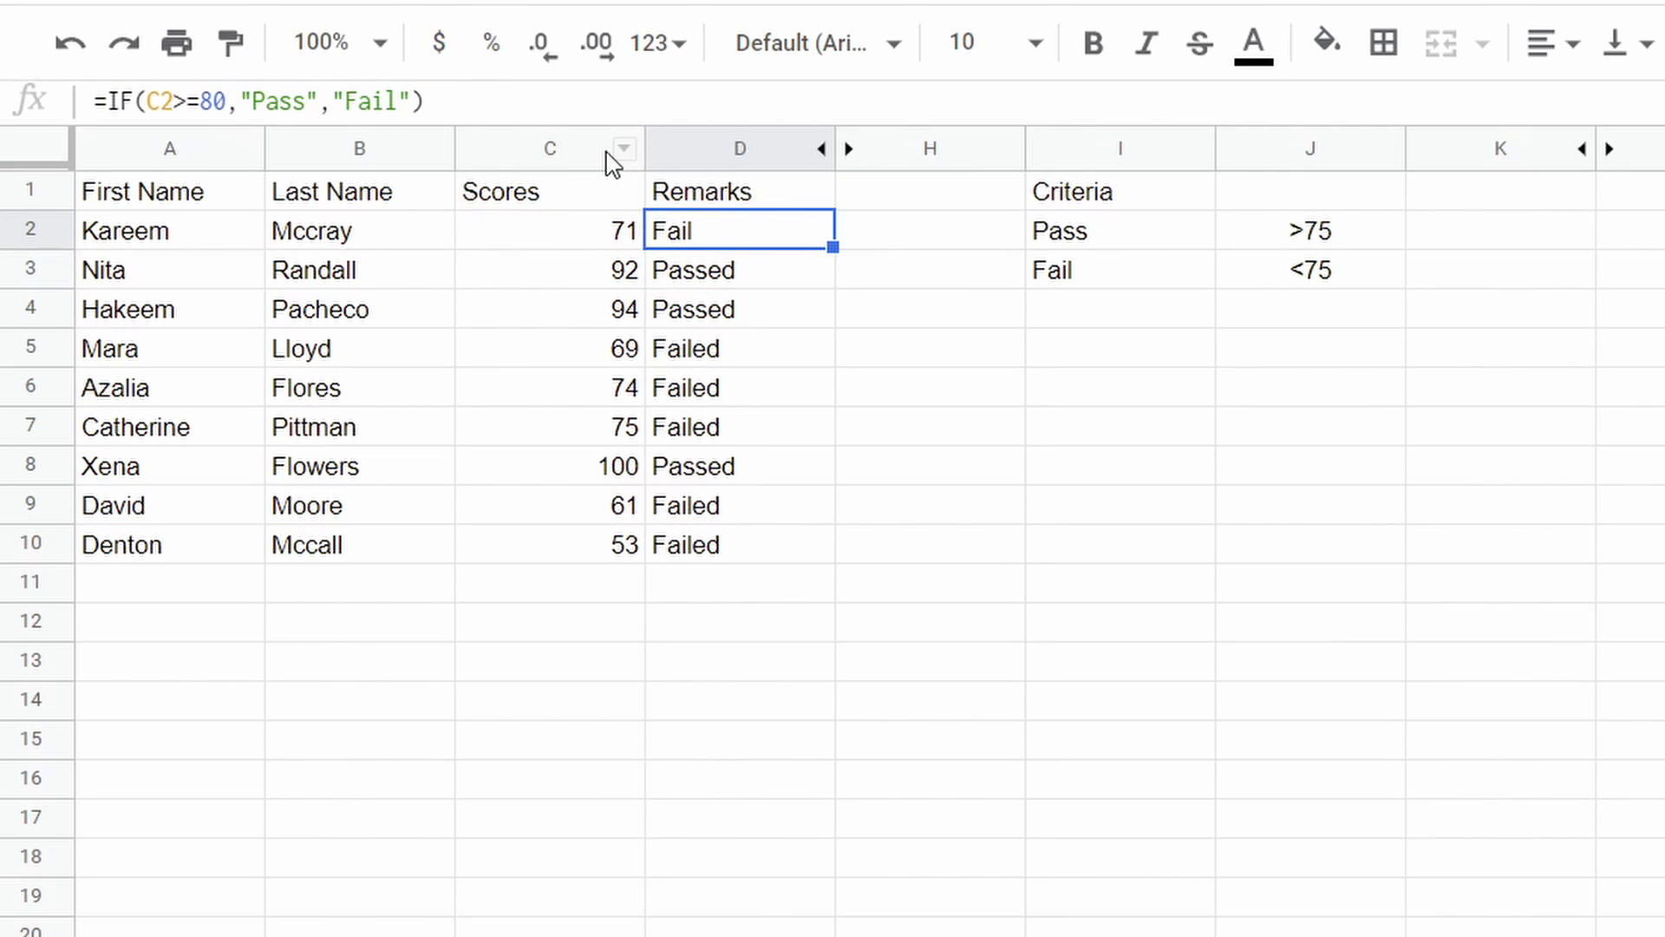
{"action": "left_click_drag", "start_coordinate": [833, 247], "coordinate": [825, 544]}
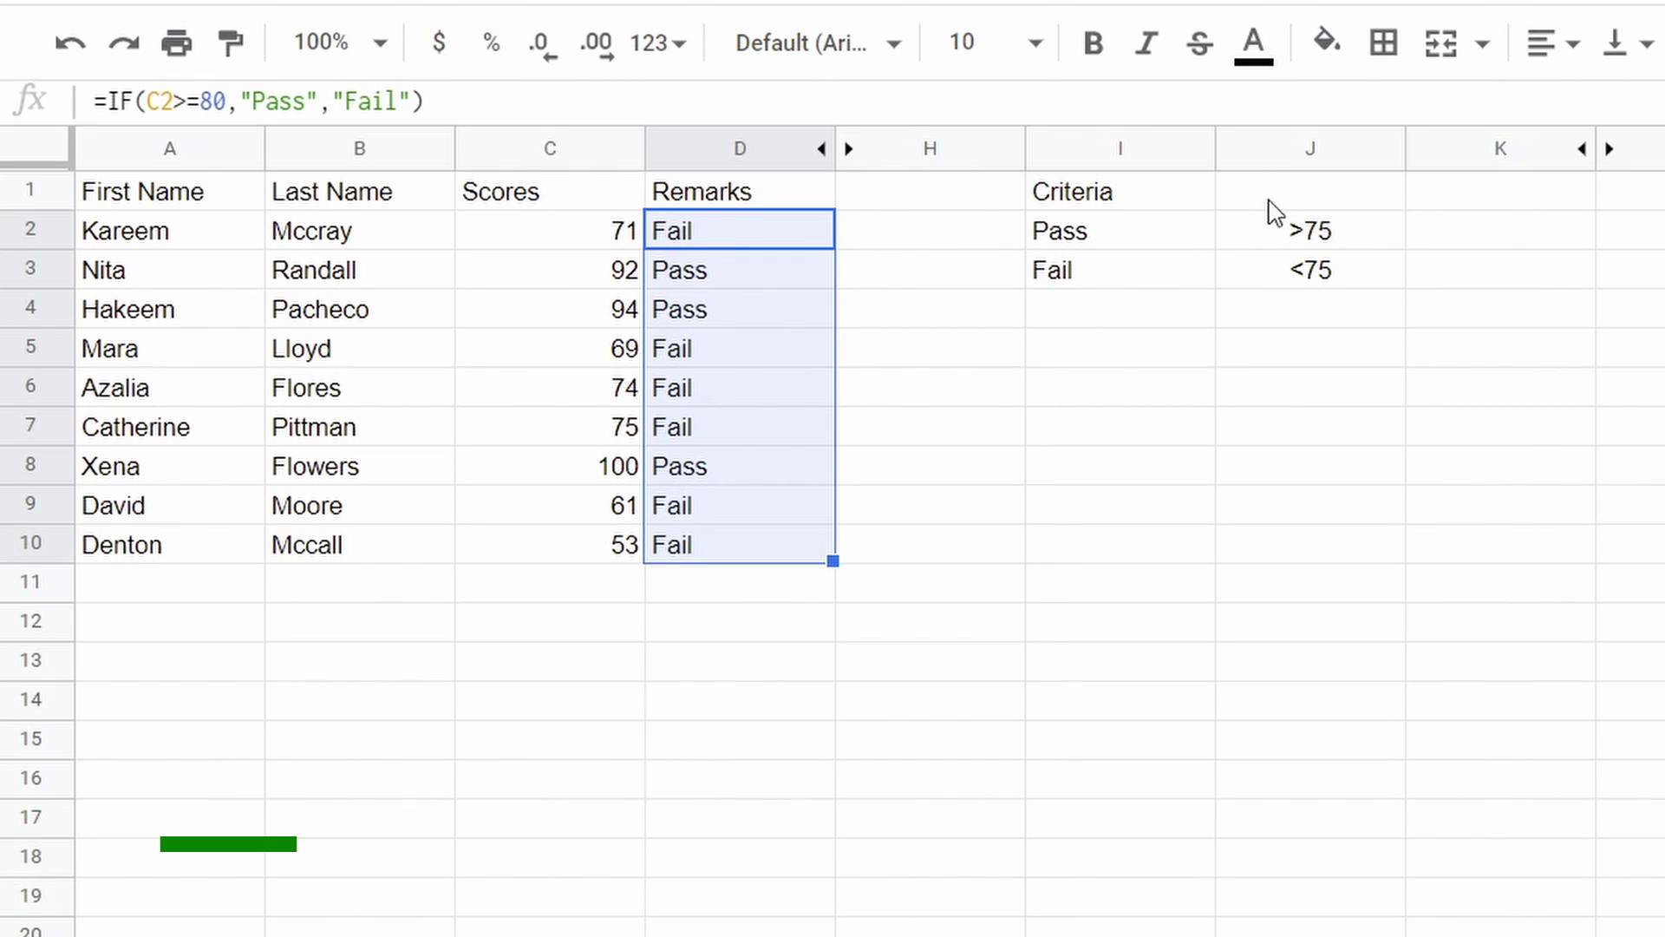
- Enter 75 in cell J1 beside the Criteria heading
{"action": "left_click", "coordinate": [1303, 193]}
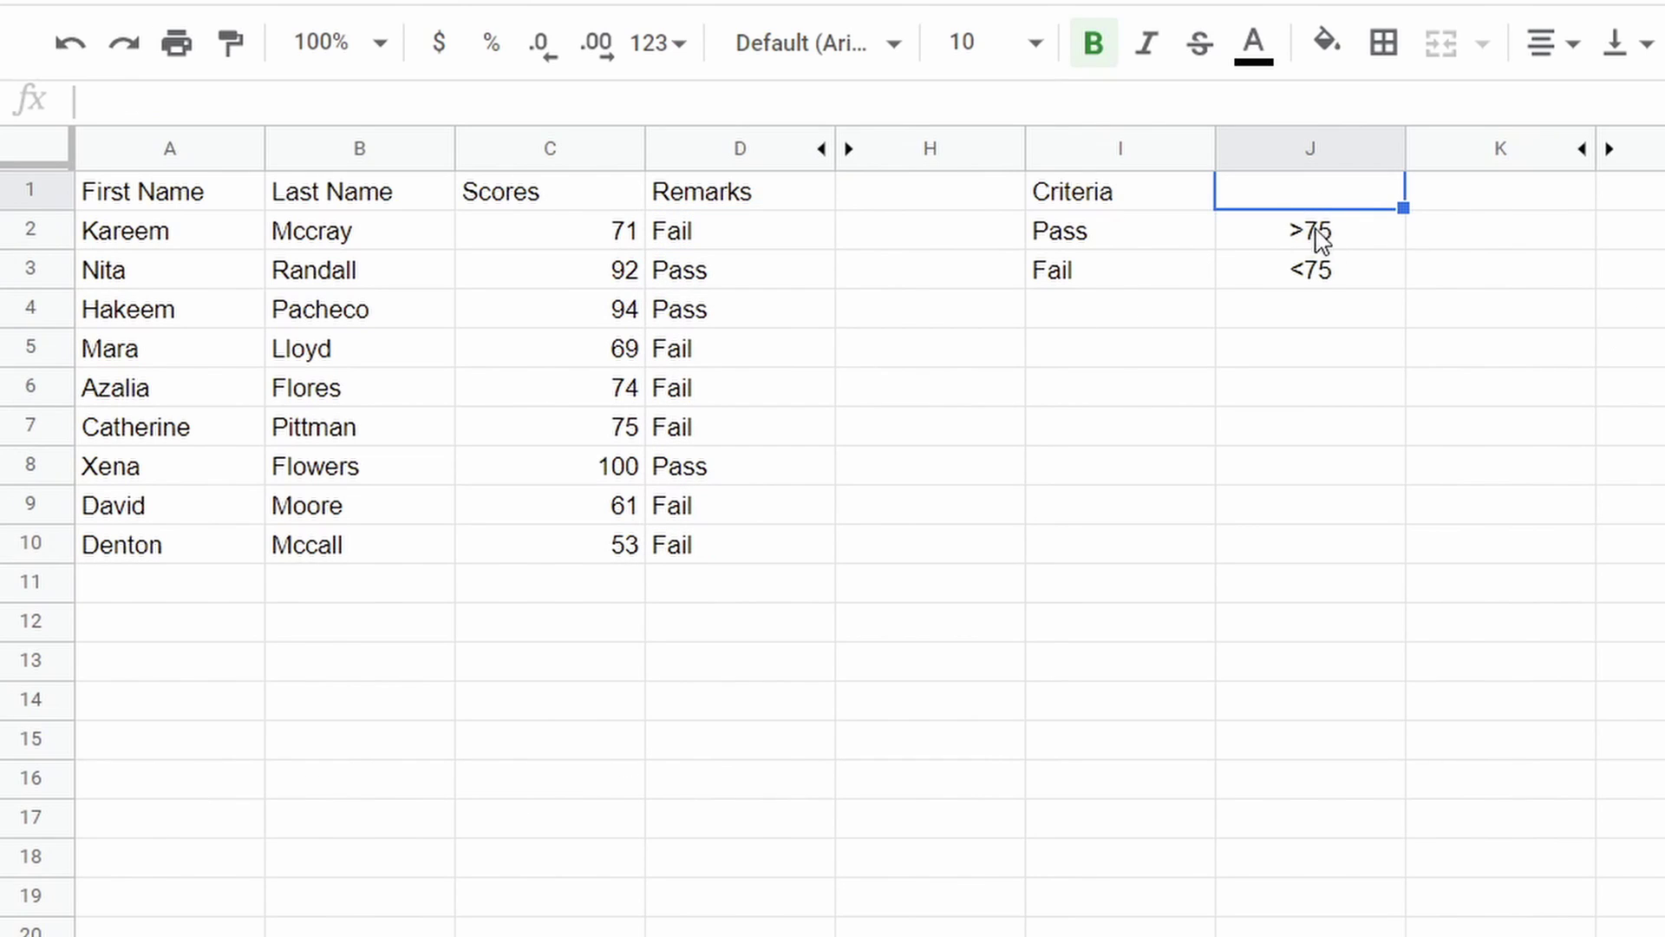
{"action": "type", "text": "75"}
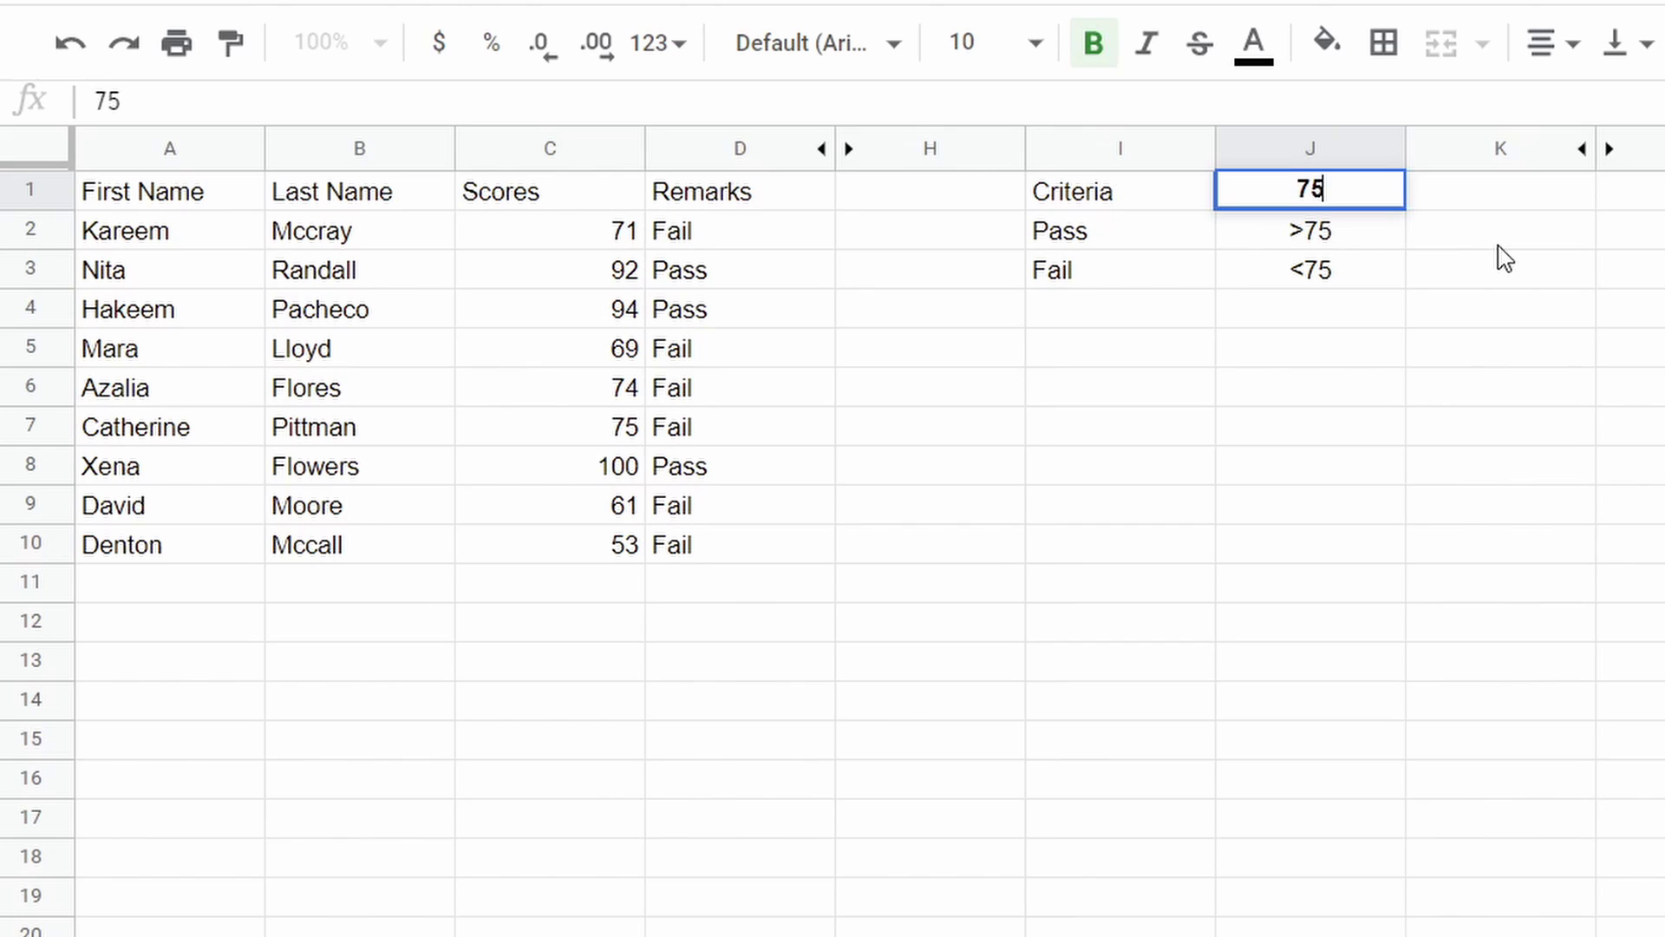
{"action": "key", "text": "Return"}
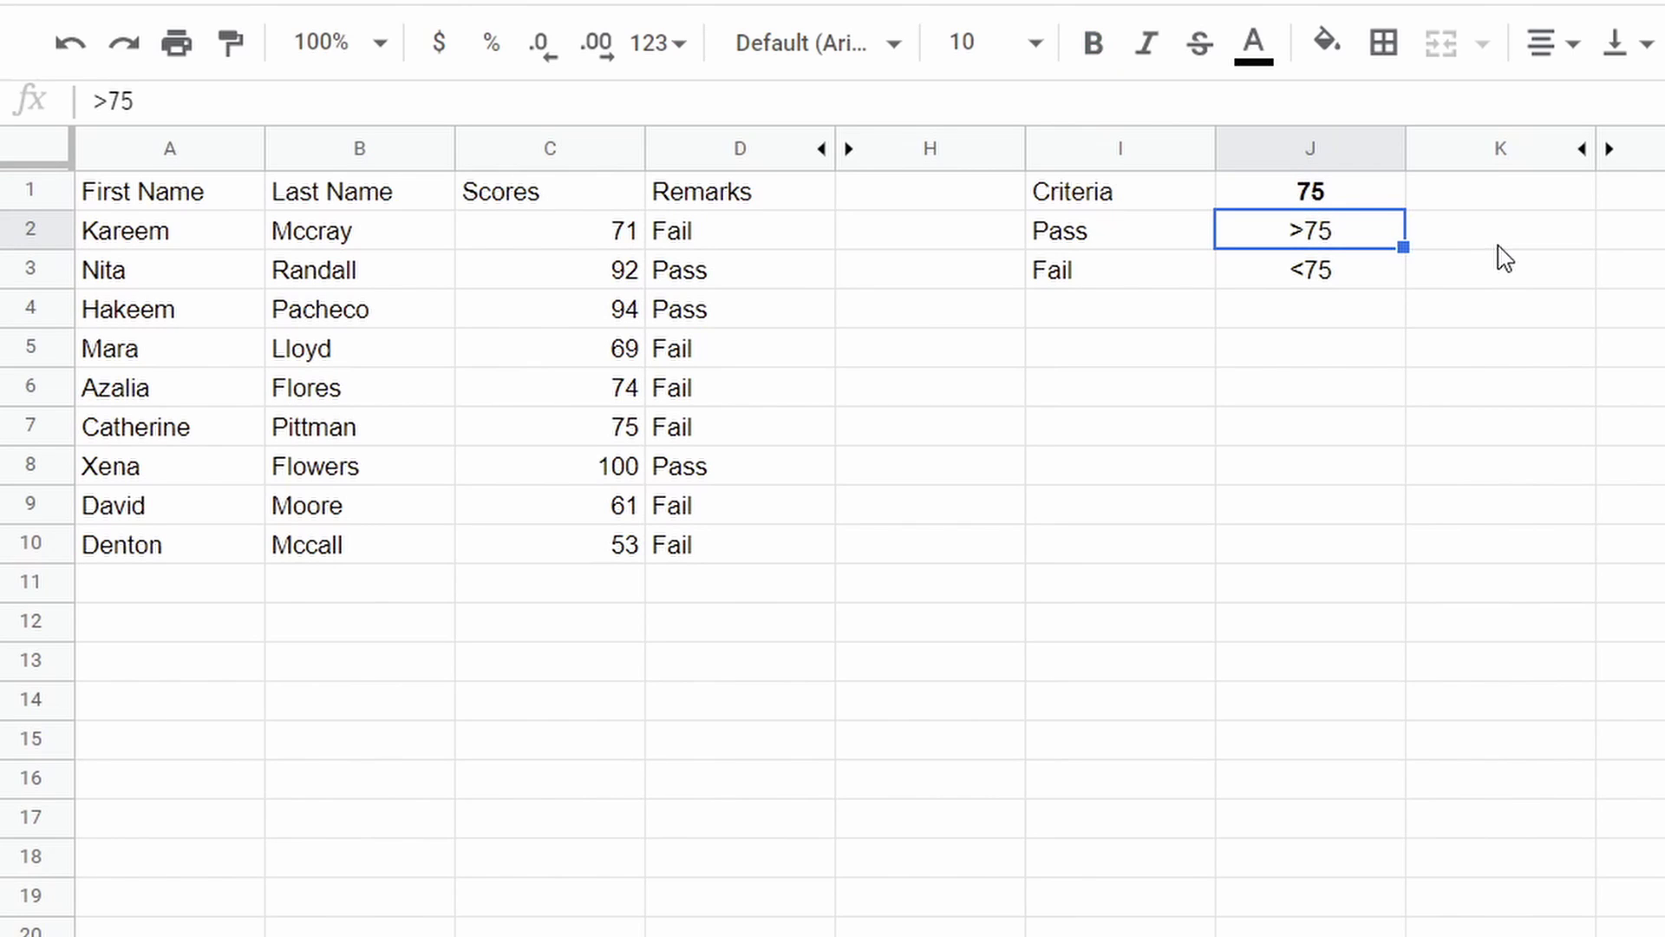
- Replace the fixed threshold in the D2 formula with the absolute reference $J$1
{"action": "left_click", "coordinate": [767, 248]}
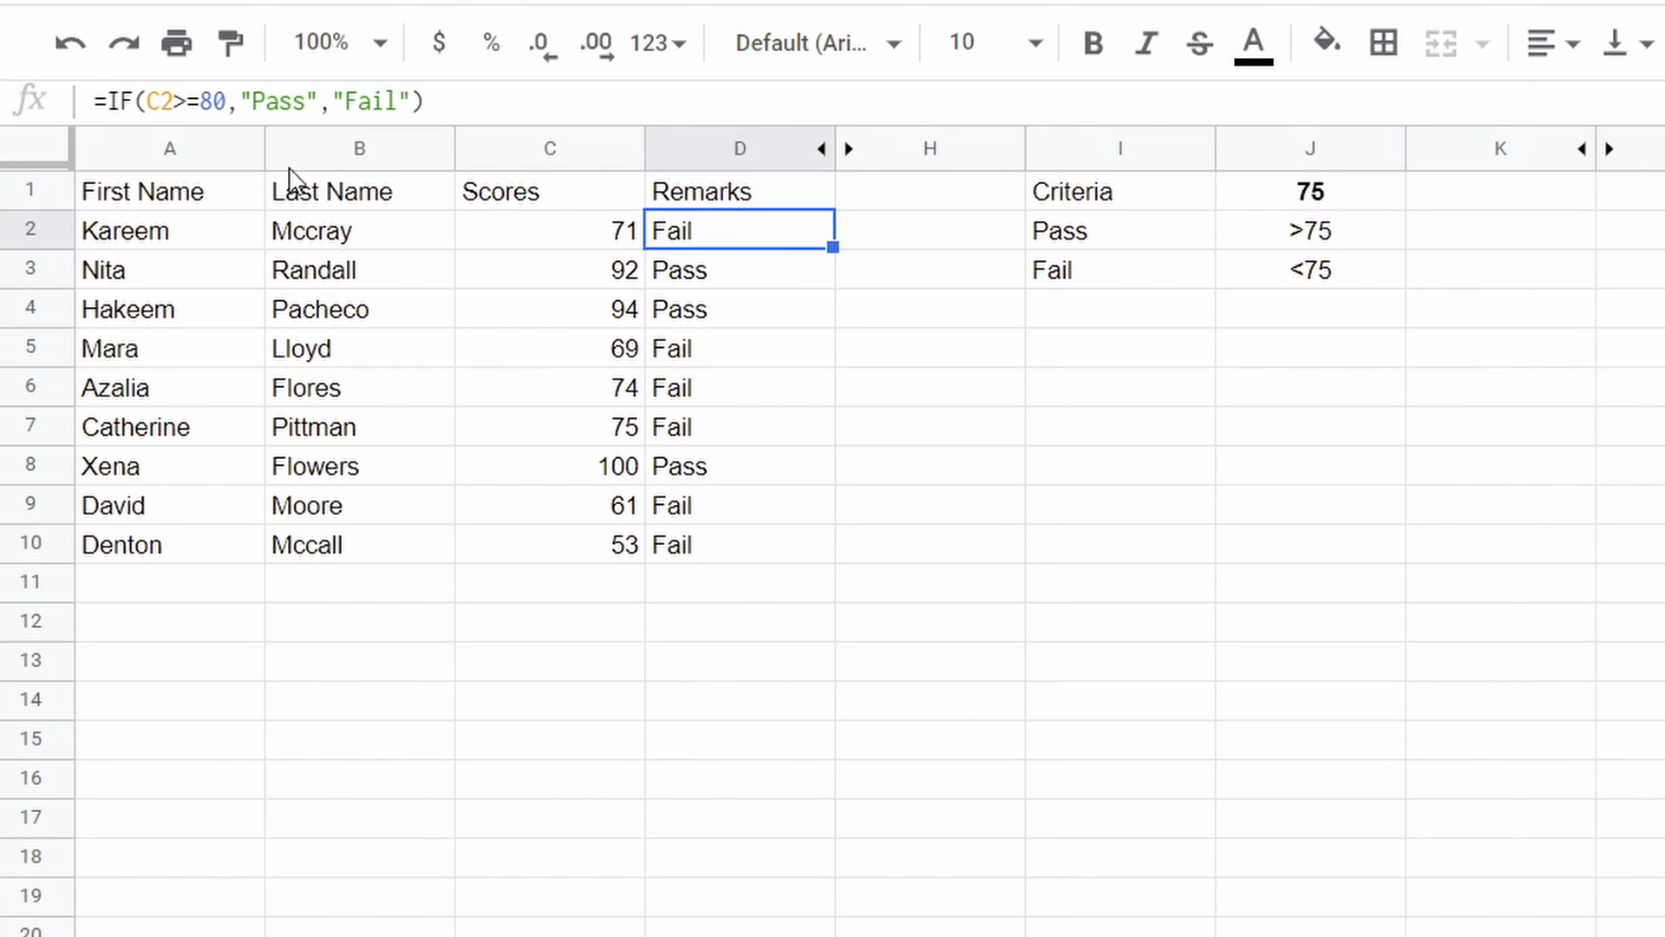
{"action": "left_click_drag", "start_coordinate": [201, 102], "coordinate": [234, 107]}
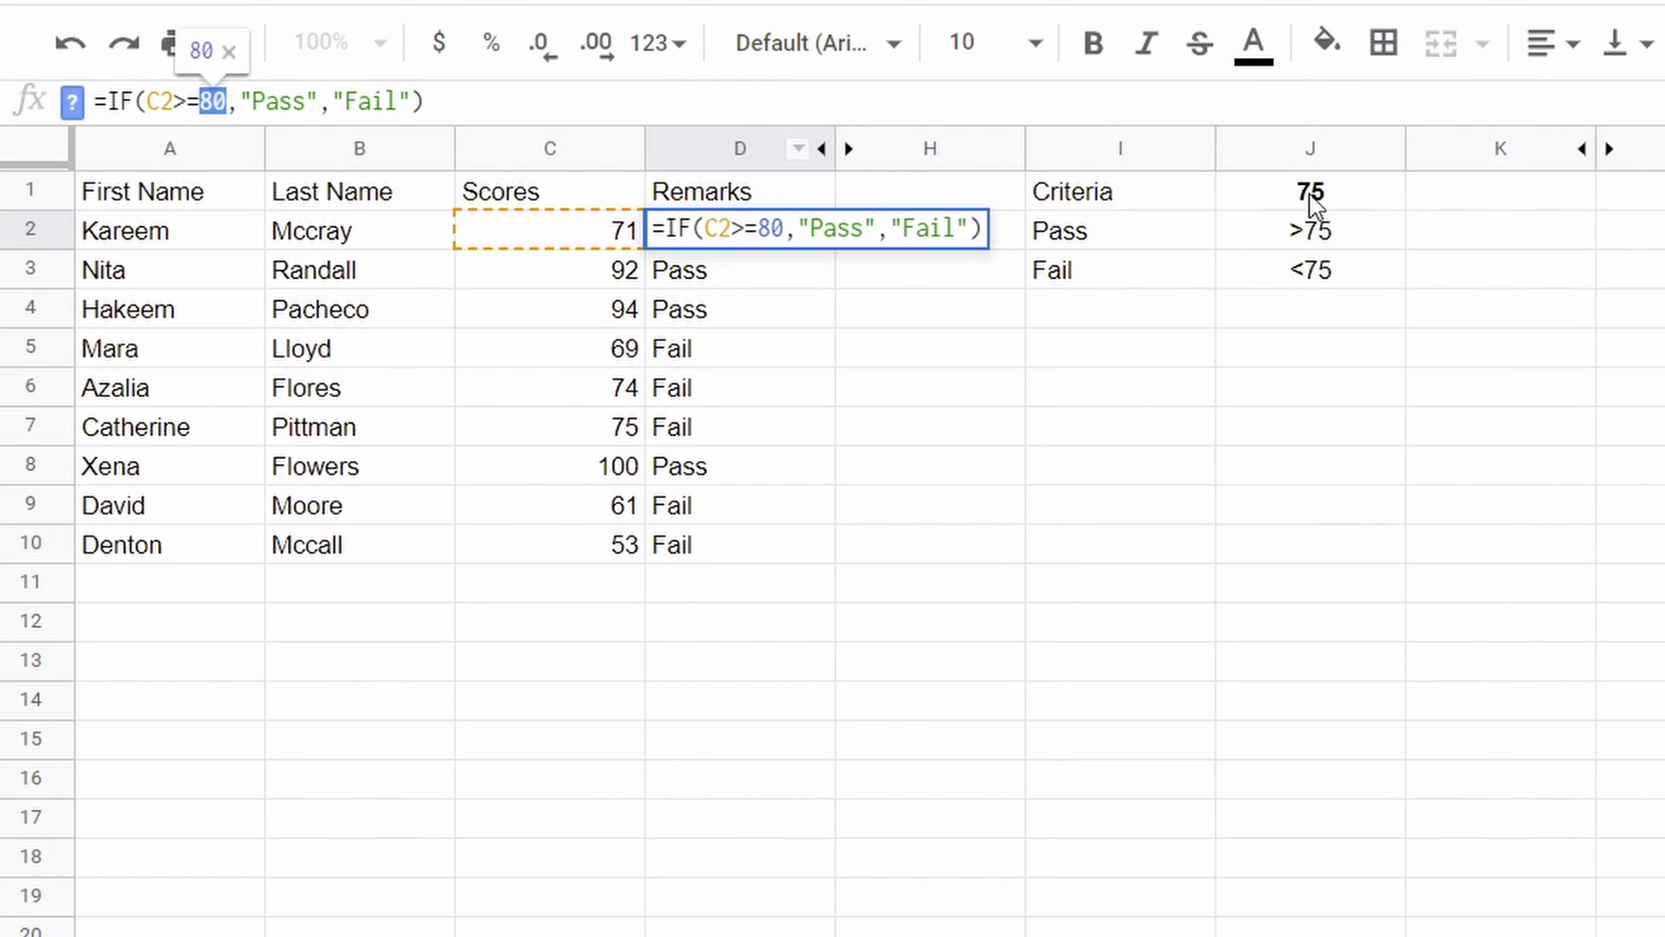
{"action": "left_click", "coordinate": [1345, 192]}
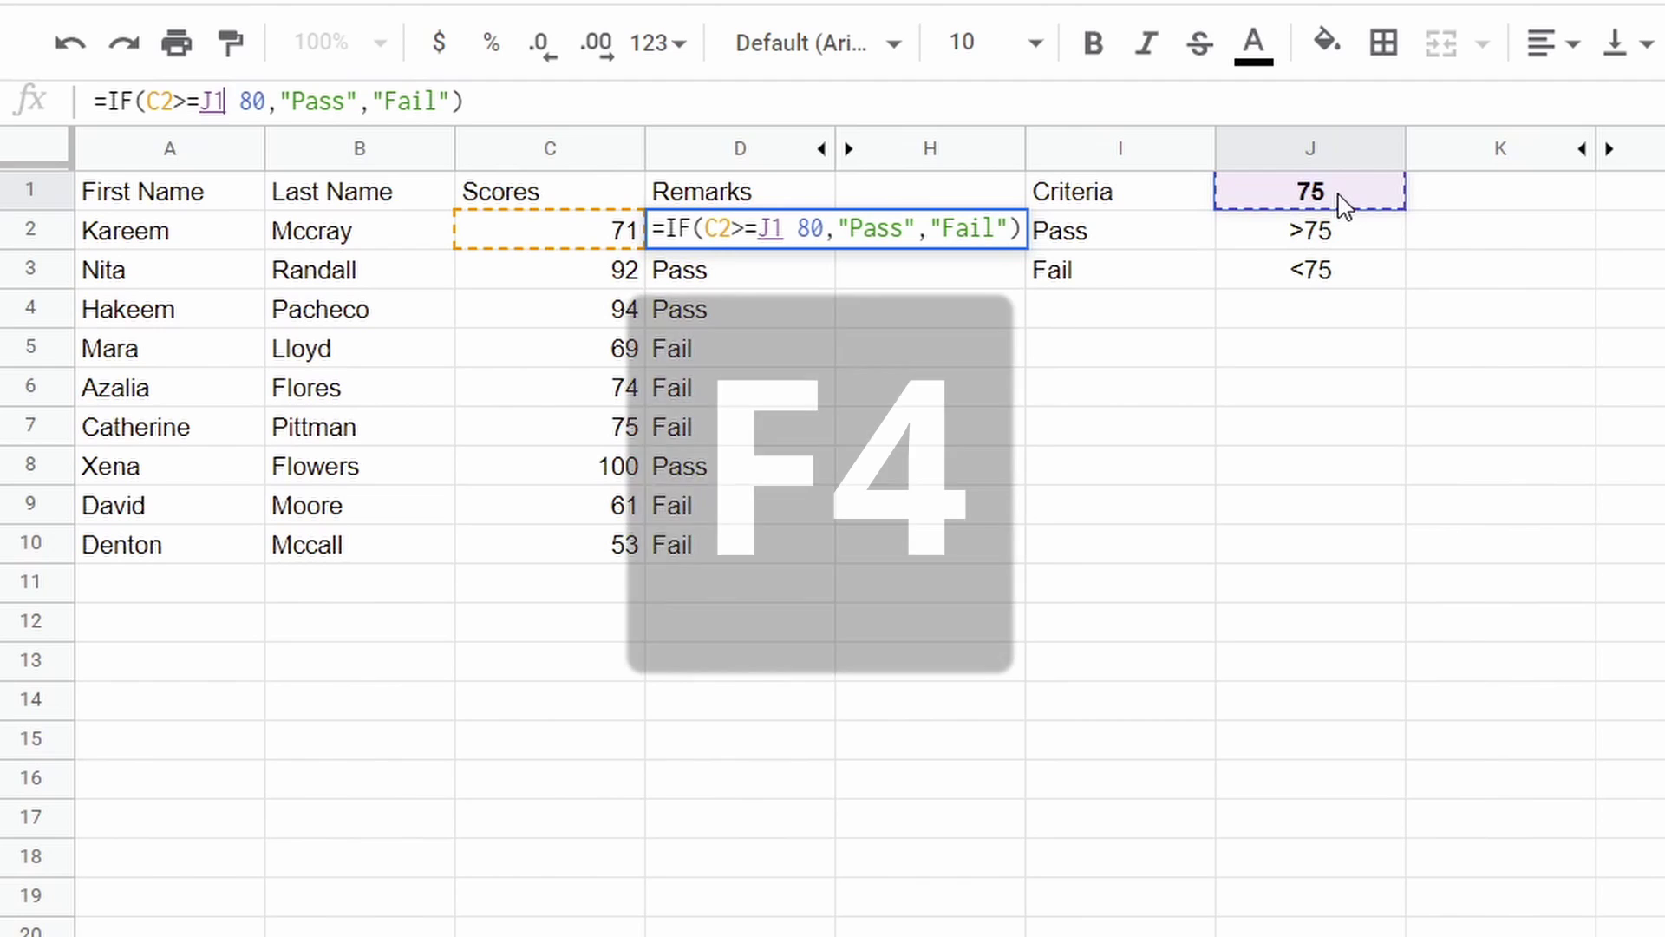
{"action": "key", "text": "F4"}
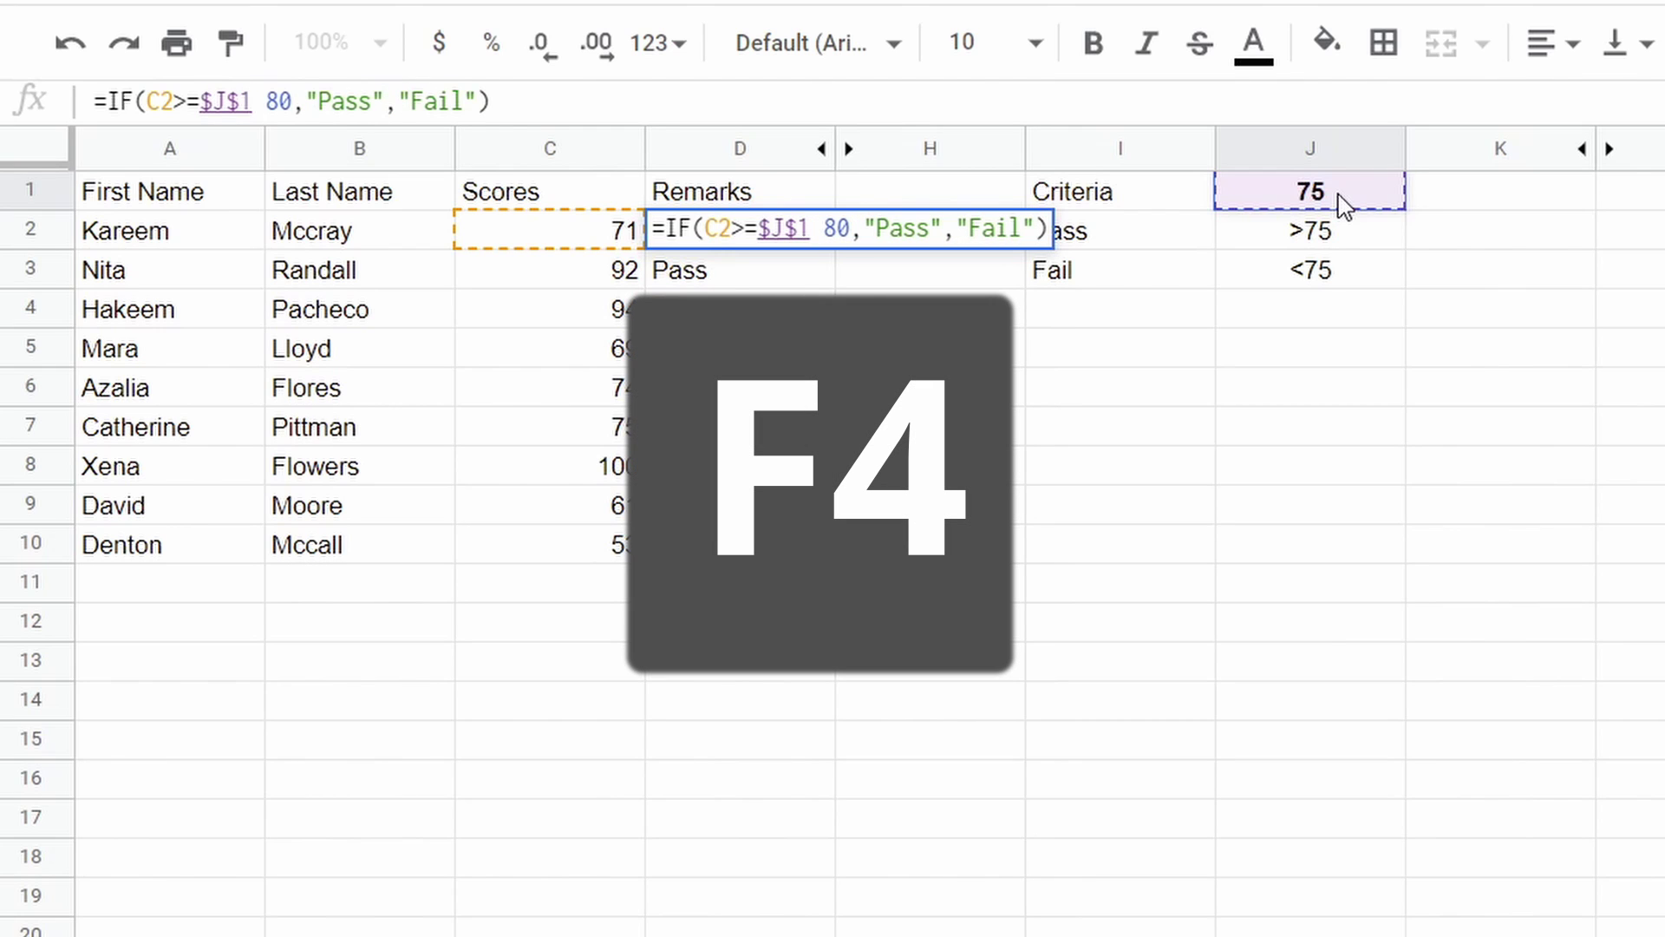
{"action": "double_click", "coordinate": [279, 101]}
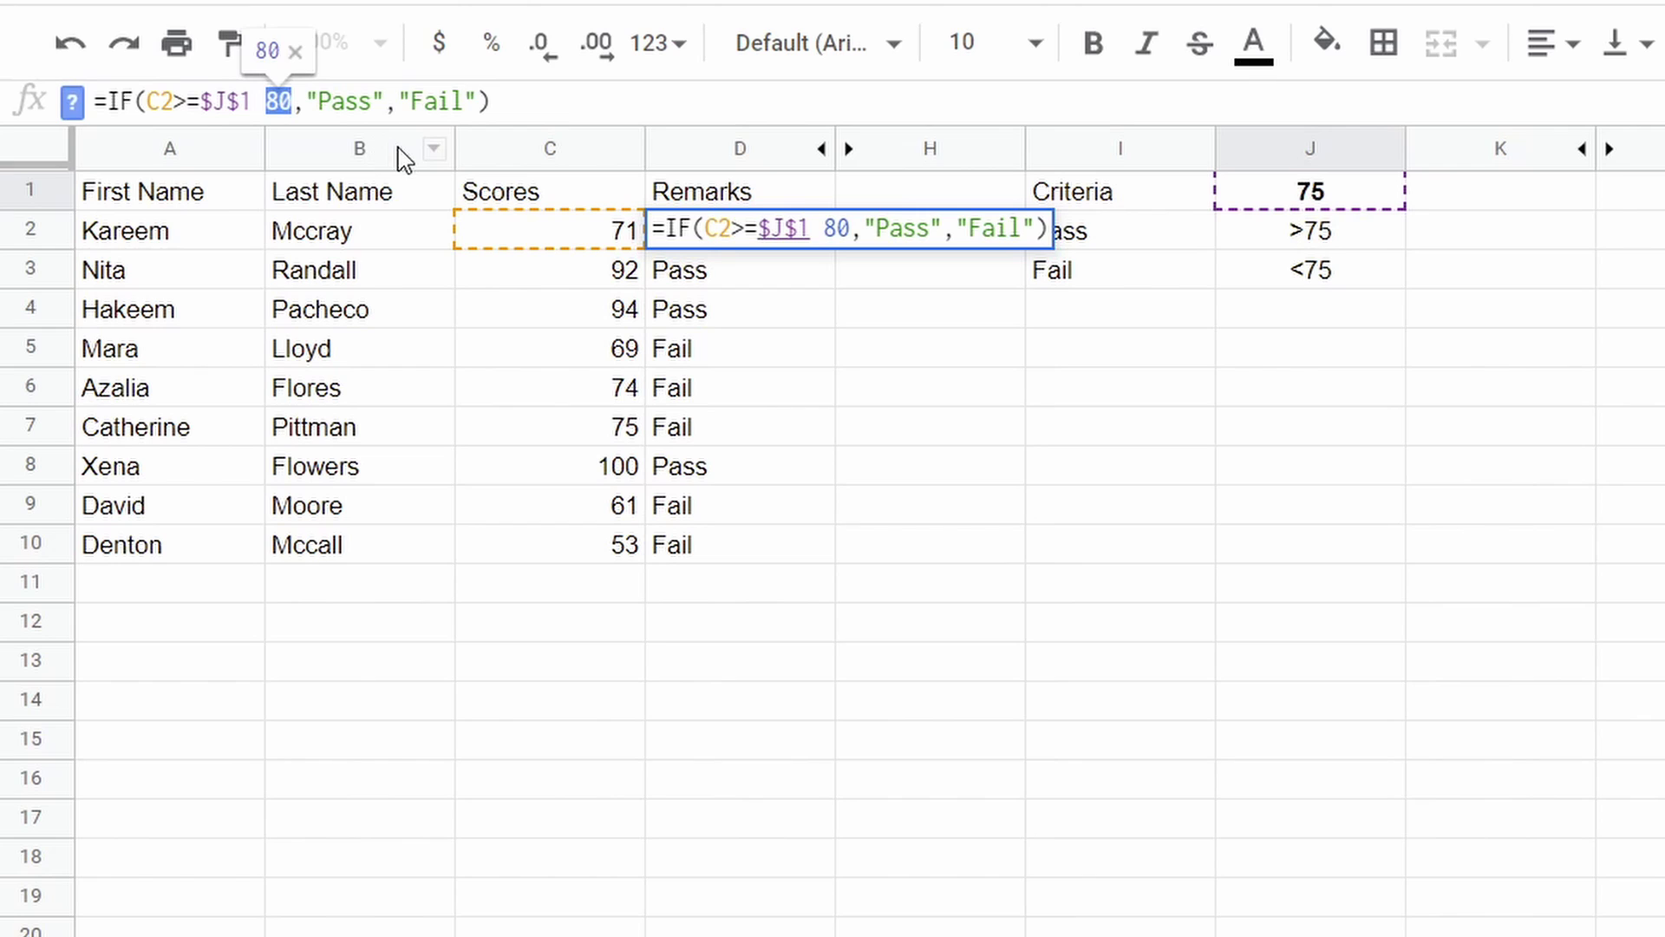
{"action": "key", "text": "BackSpace"}
{"action": "key", "text": "BackSpace"}
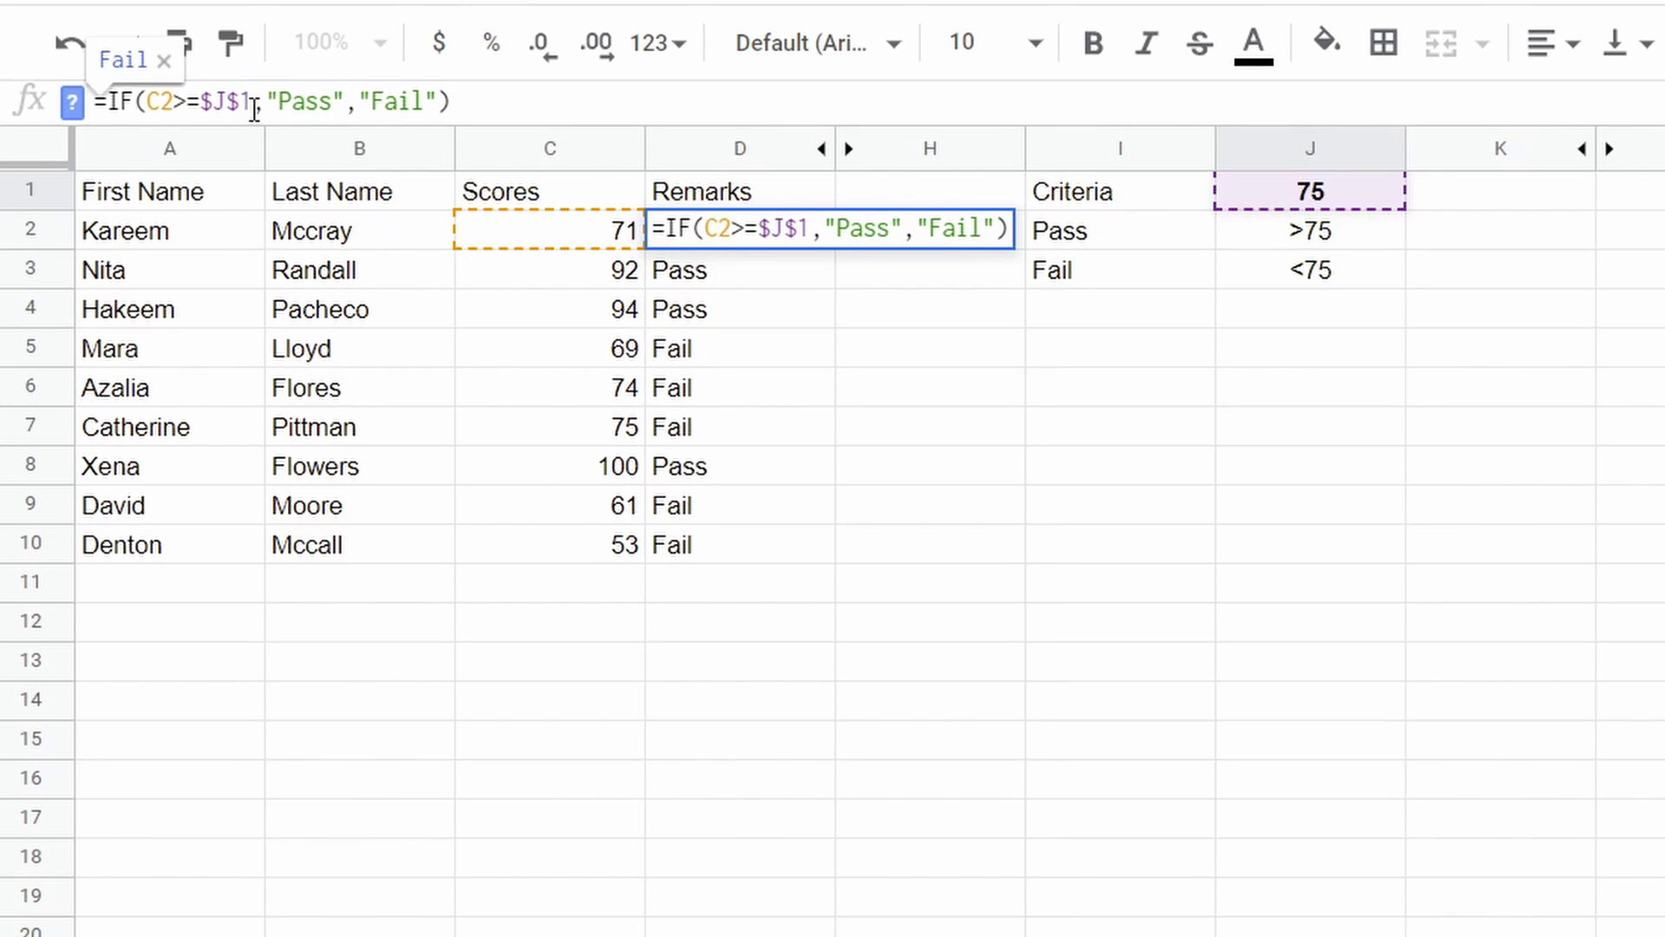
- Replace the "Pass" text in the D2 formula with the absolute reference $I$2
{"action": "left_click_drag", "start_coordinate": [272, 102], "coordinate": [352, 102]}
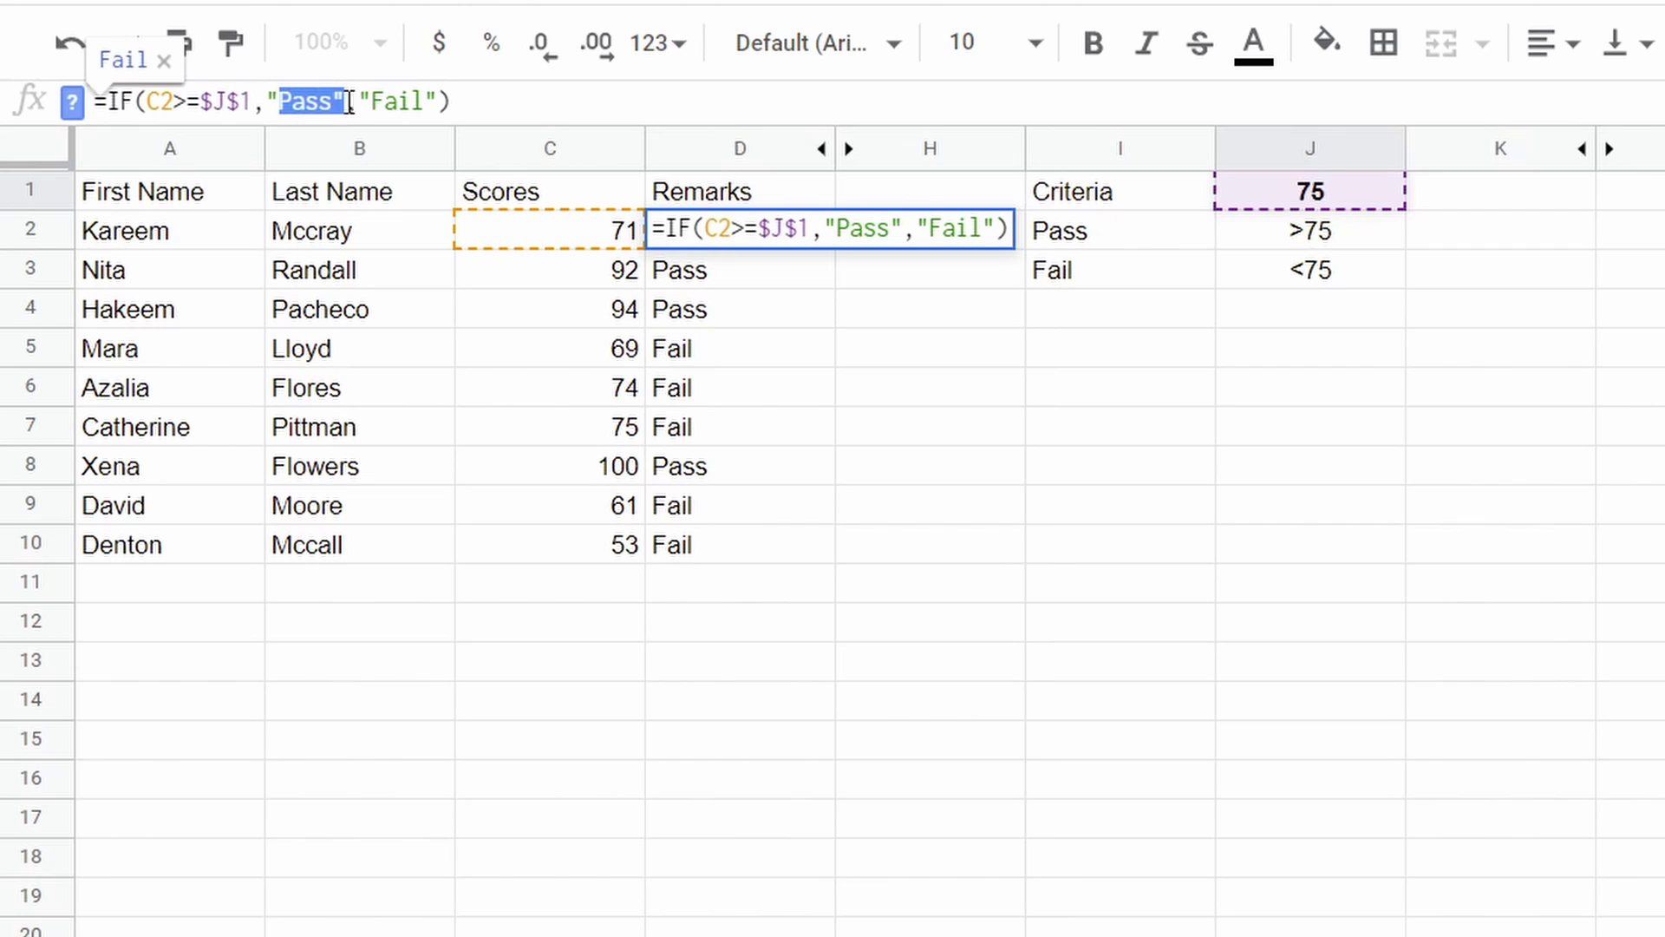
{"action": "key", "text": "BackSpace"}
{"action": "left_click", "coordinate": [1082, 238]}
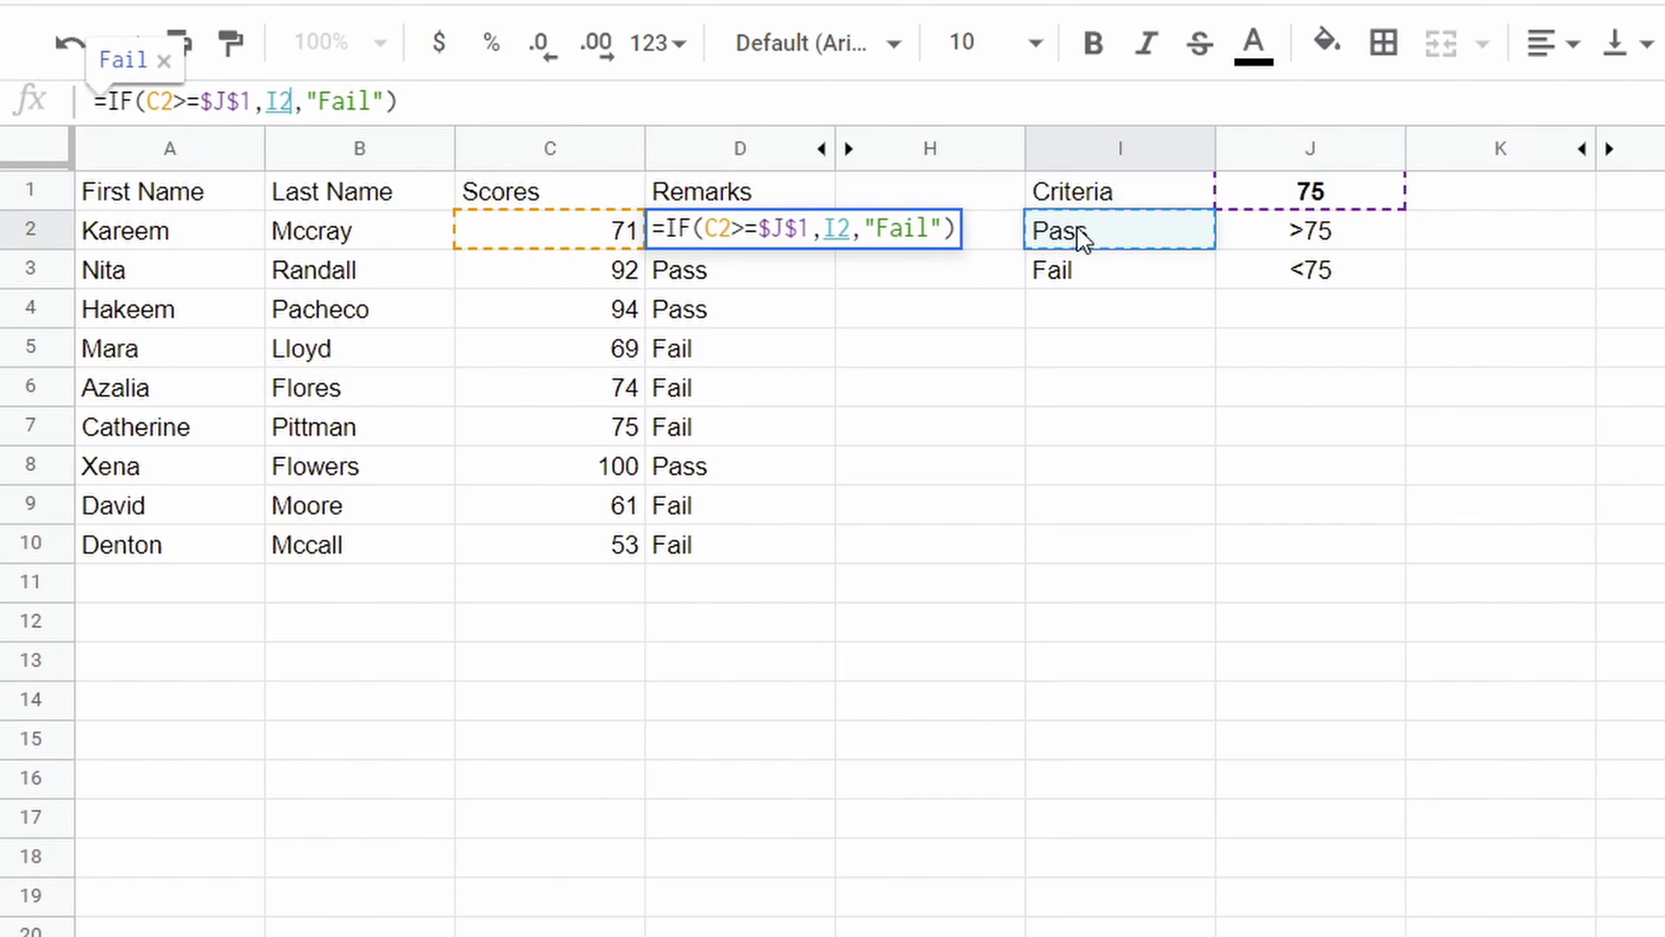
{"action": "key", "text": "F4"}
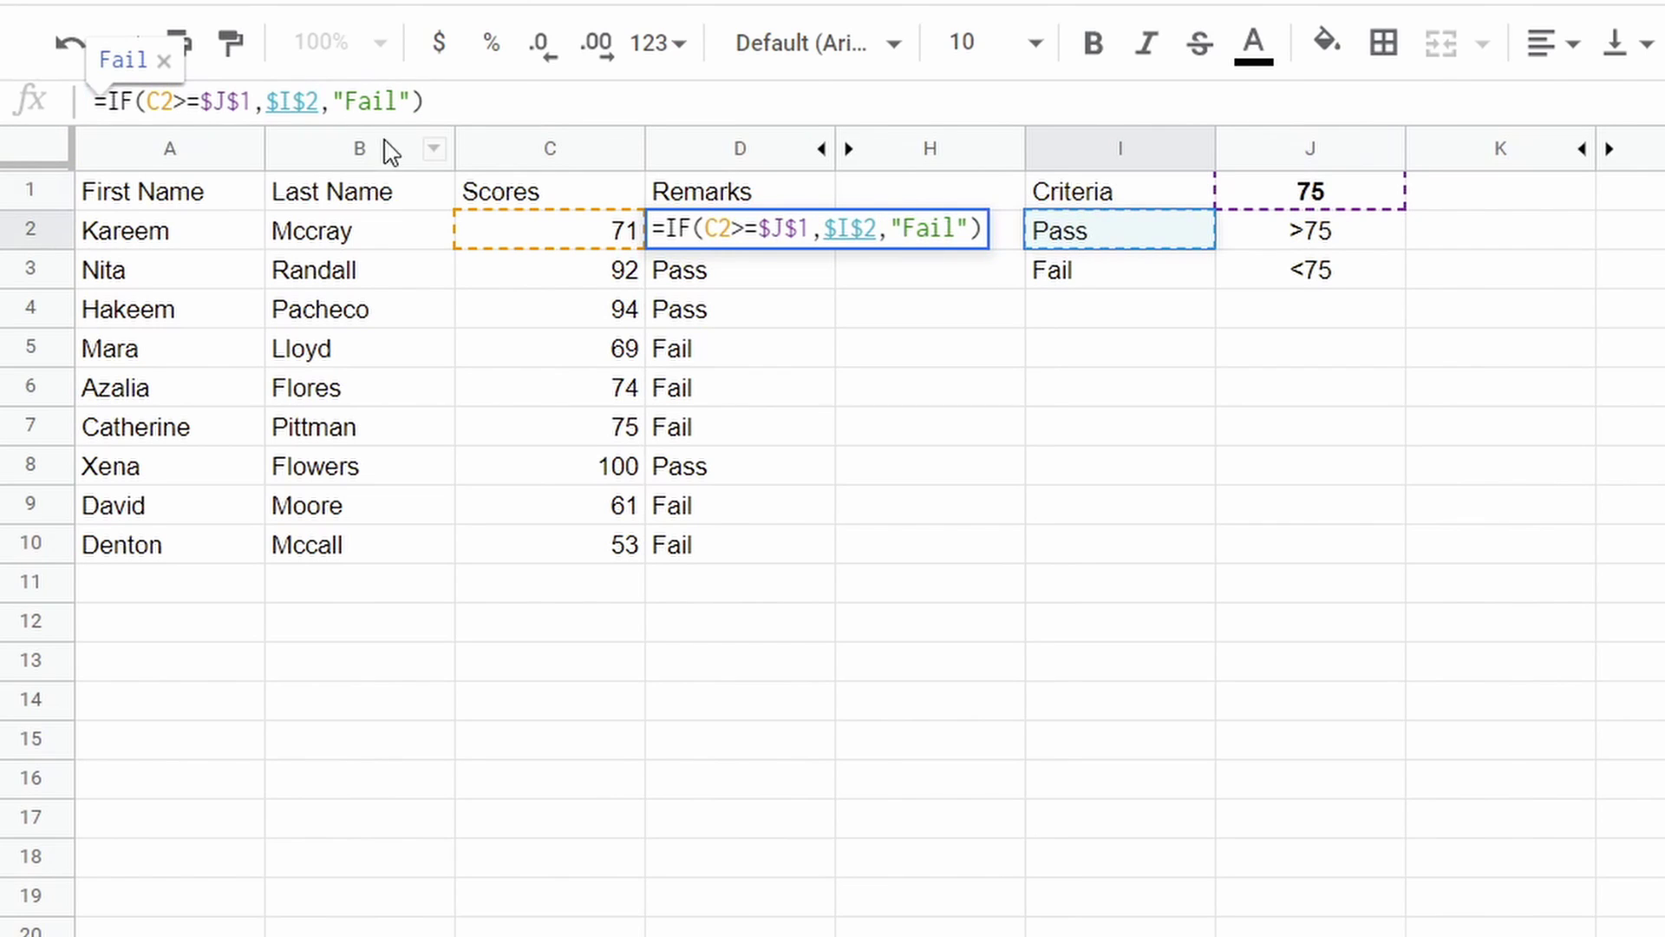
- Replace the "Fail" text in the D2 formula with the absolute reference $I$3 and copy the formula down through D10
{"action": "left_click_drag", "start_coordinate": [344, 103], "coordinate": [423, 105]}
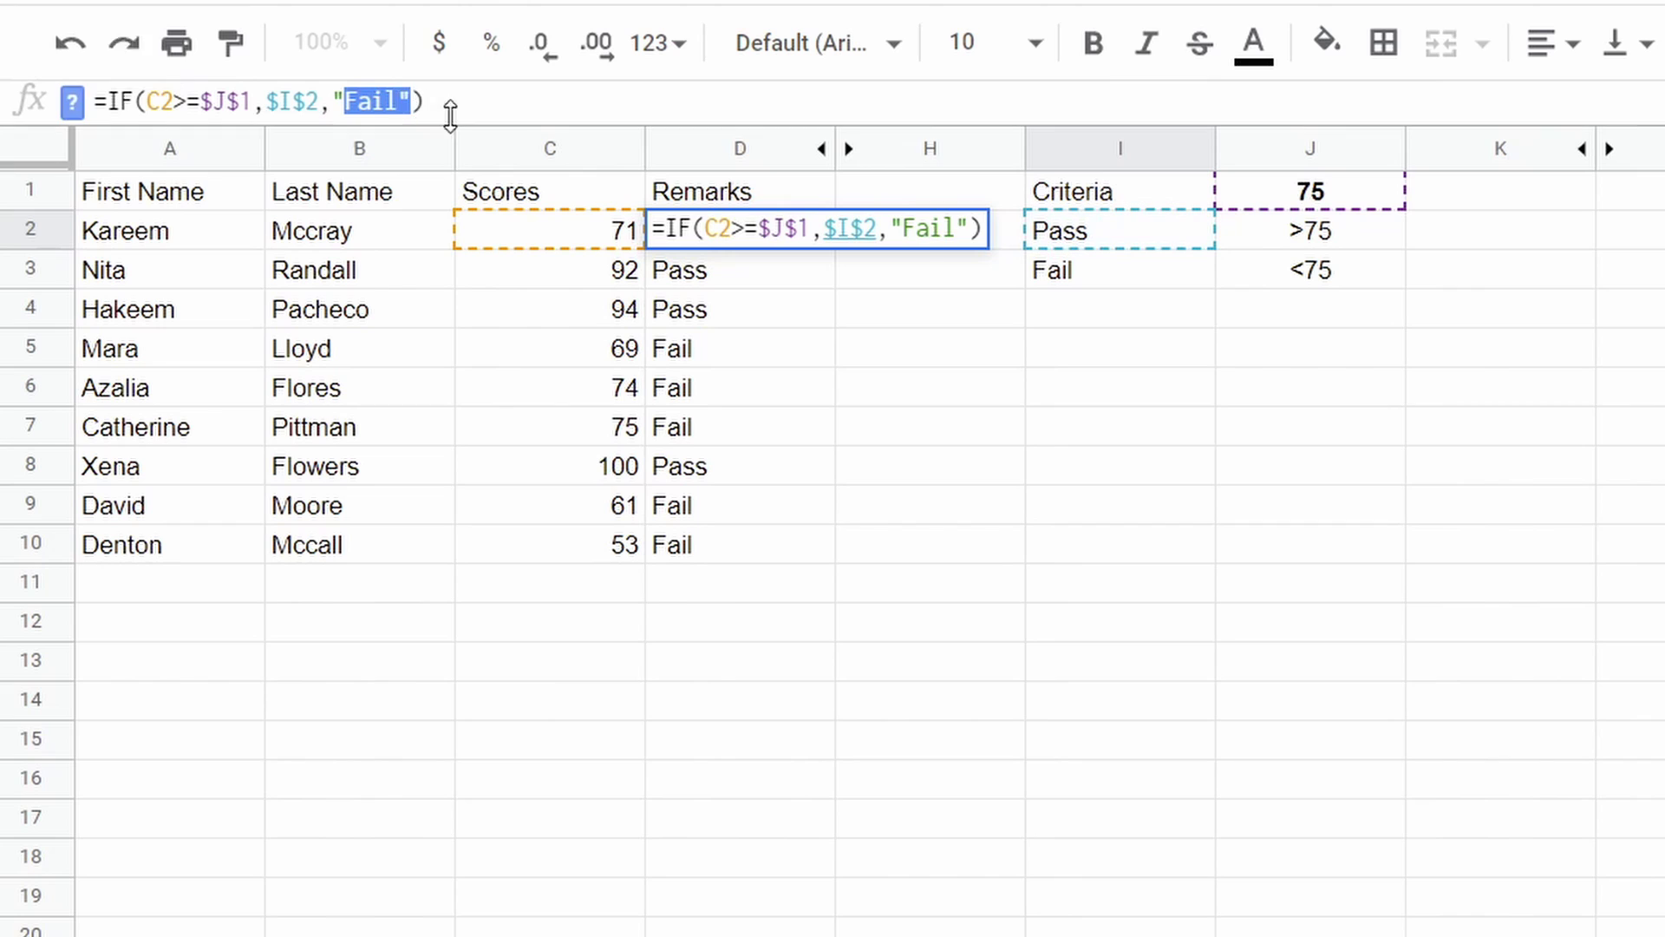
{"action": "key", "text": "BackSpace"}
{"action": "left_click", "coordinate": [1061, 279]}
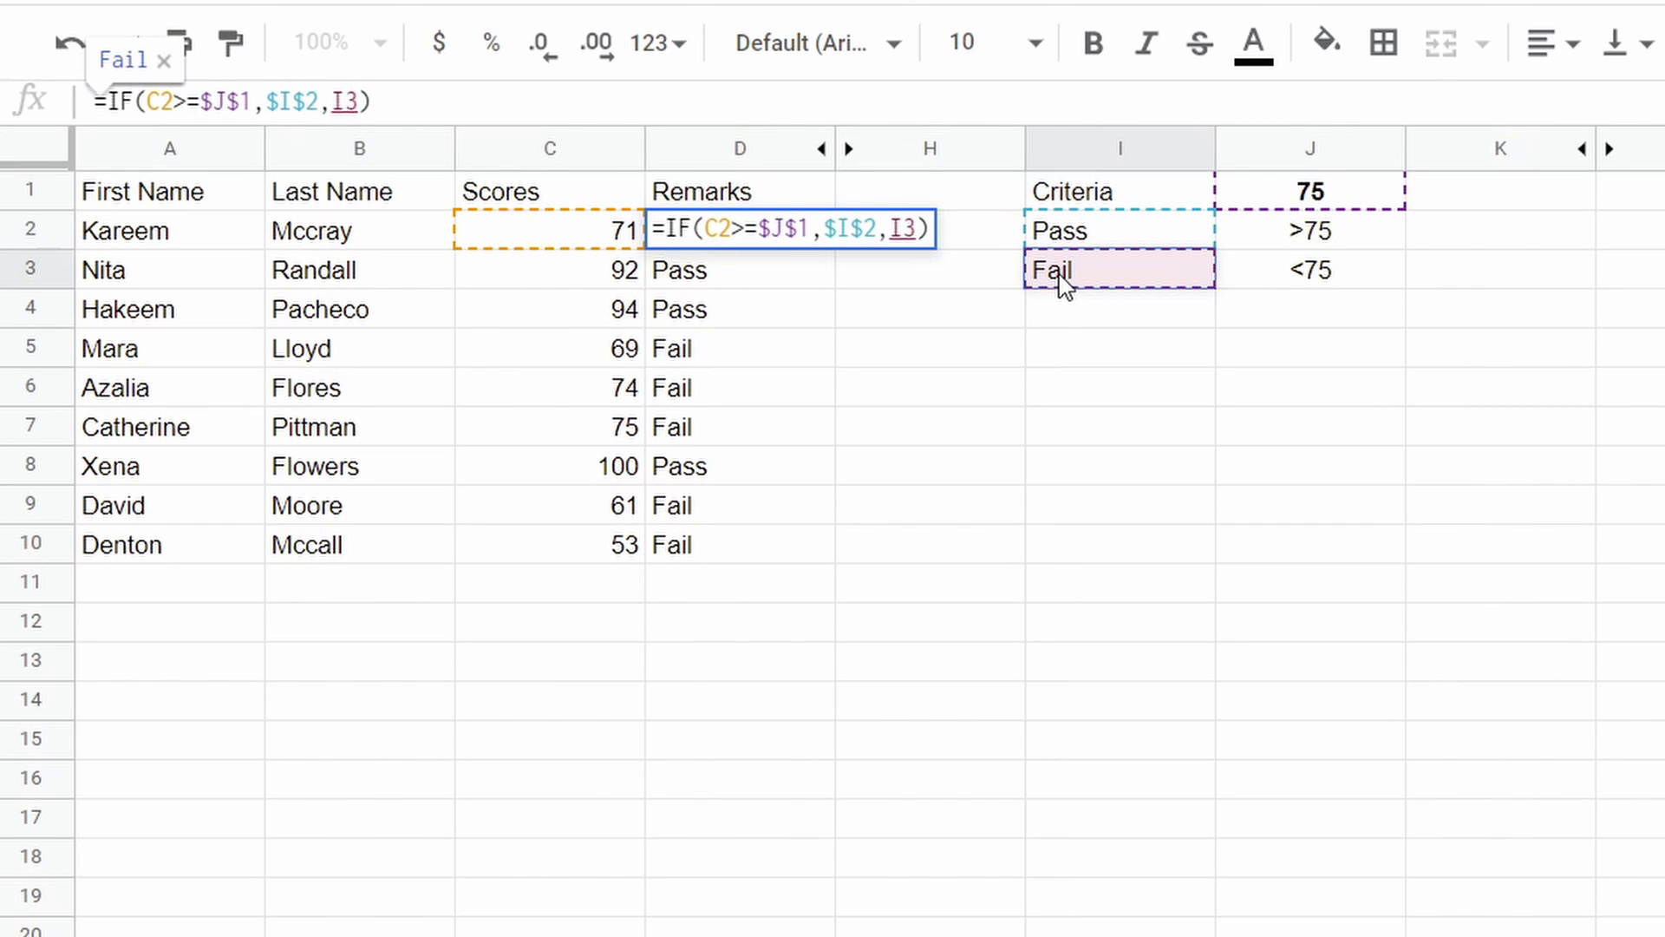
{"action": "key", "text": "F4"}
{"action": "left_click", "coordinate": [465, 95]}
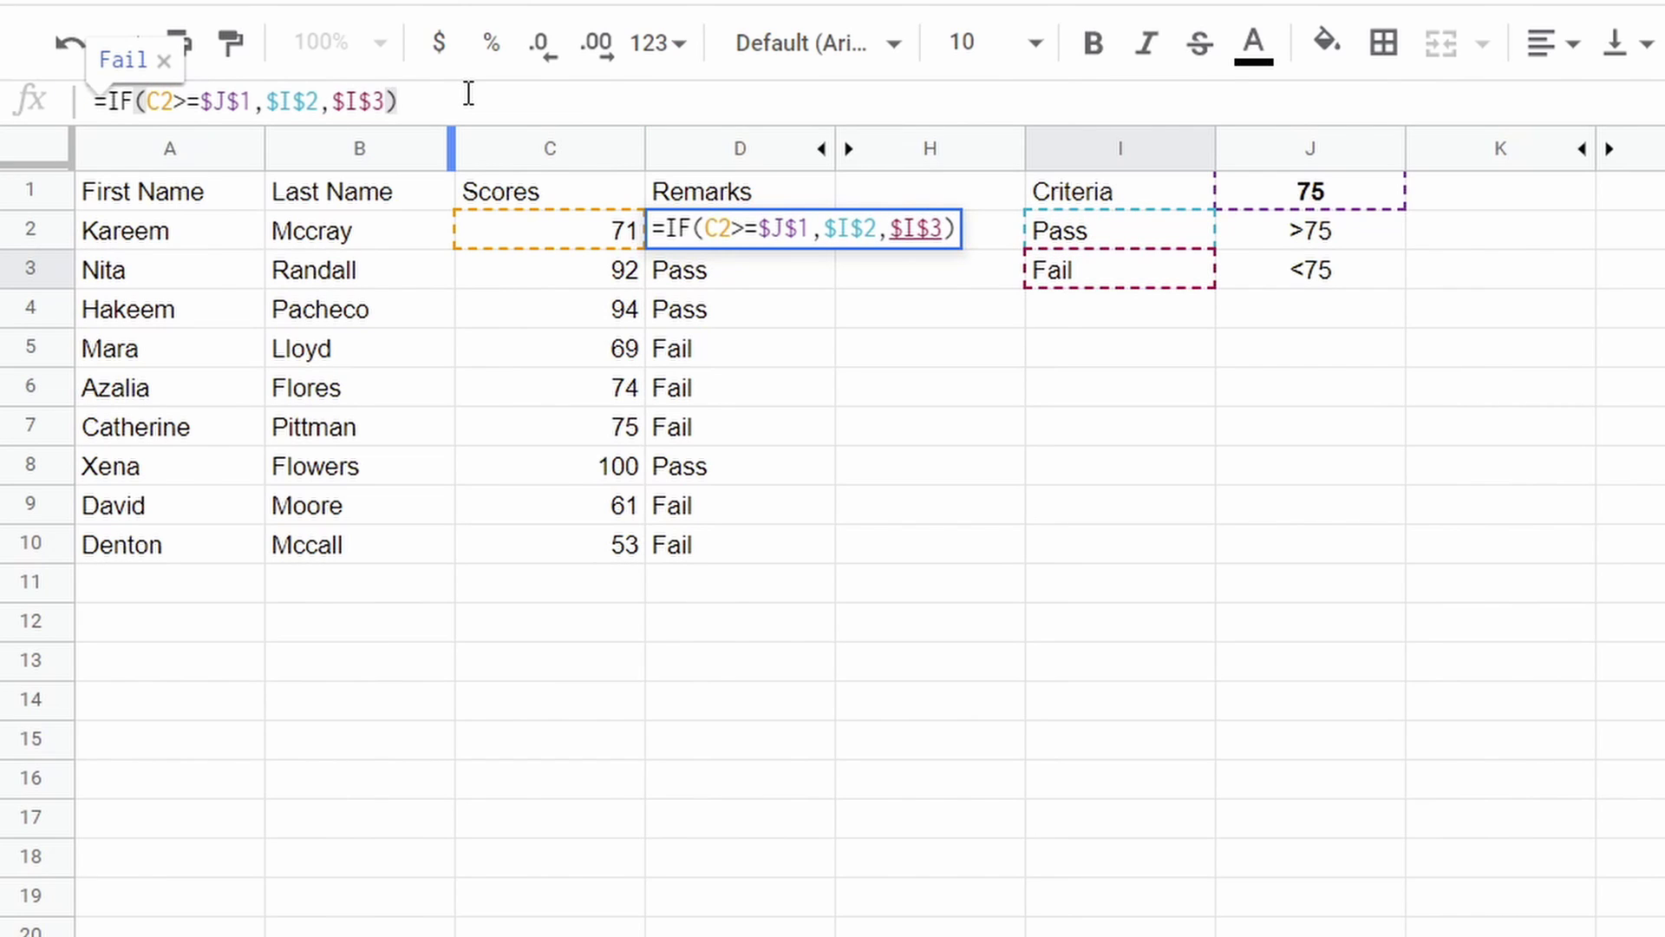
{"action": "key", "text": "Return"}
{"action": "left_click", "coordinate": [822, 241]}
{"action": "left_click_drag", "start_coordinate": [832, 247], "coordinate": [811, 560]}
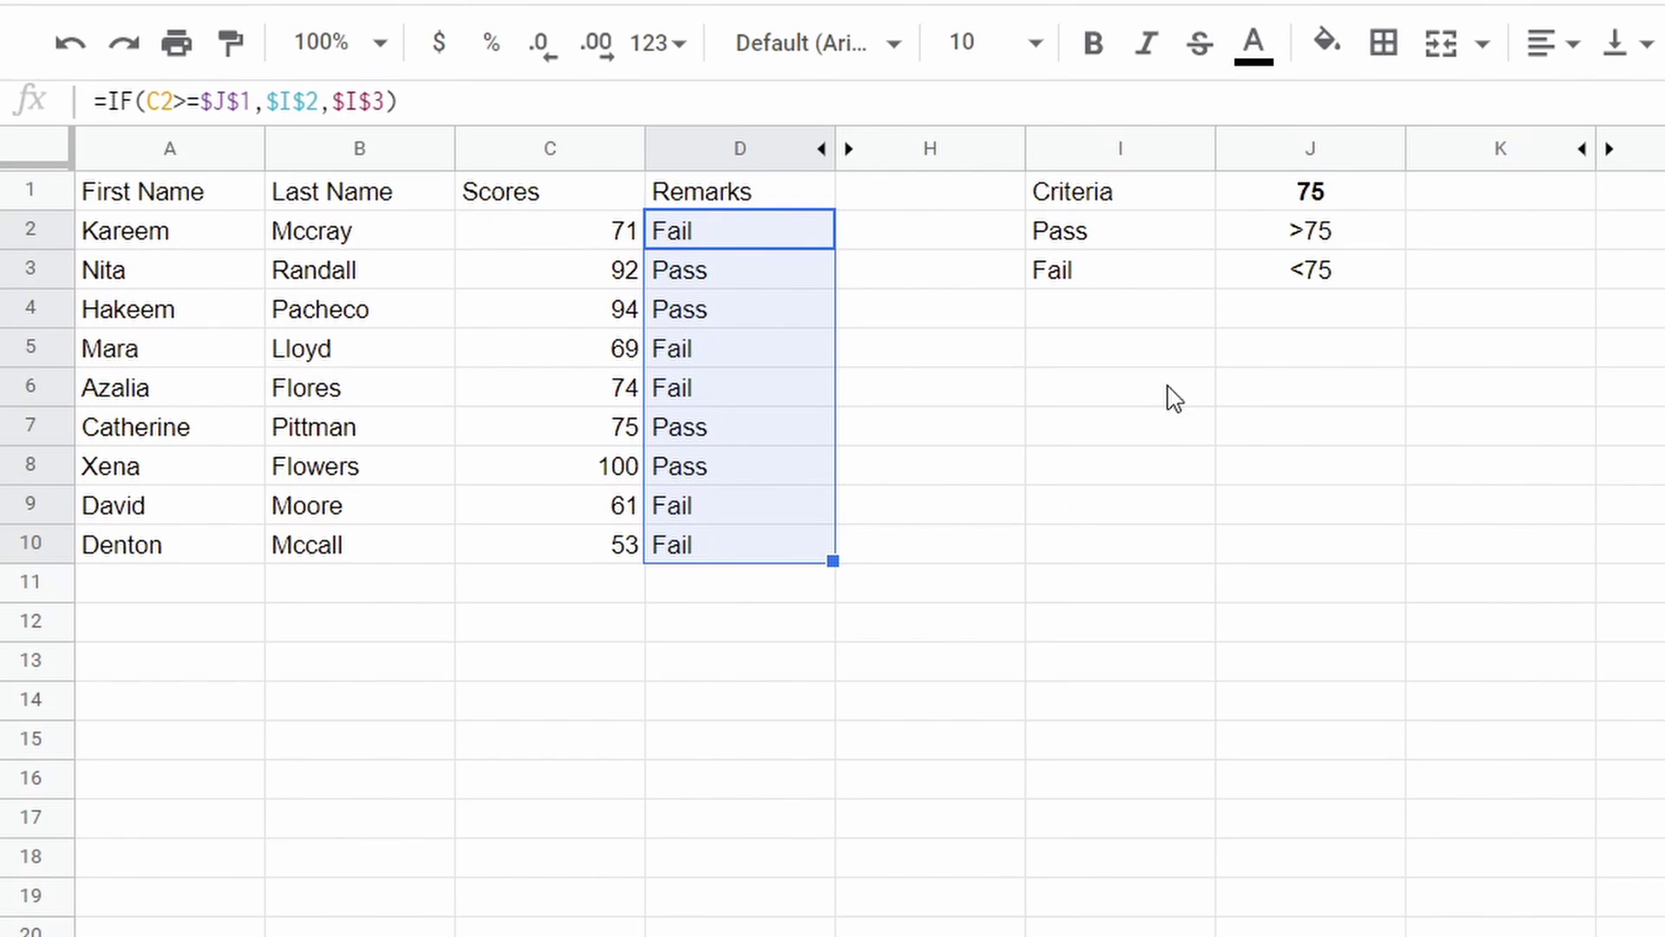
- Change the pass label in cell I2 to "Passed"
{"action": "left_click", "coordinate": [1126, 248]}
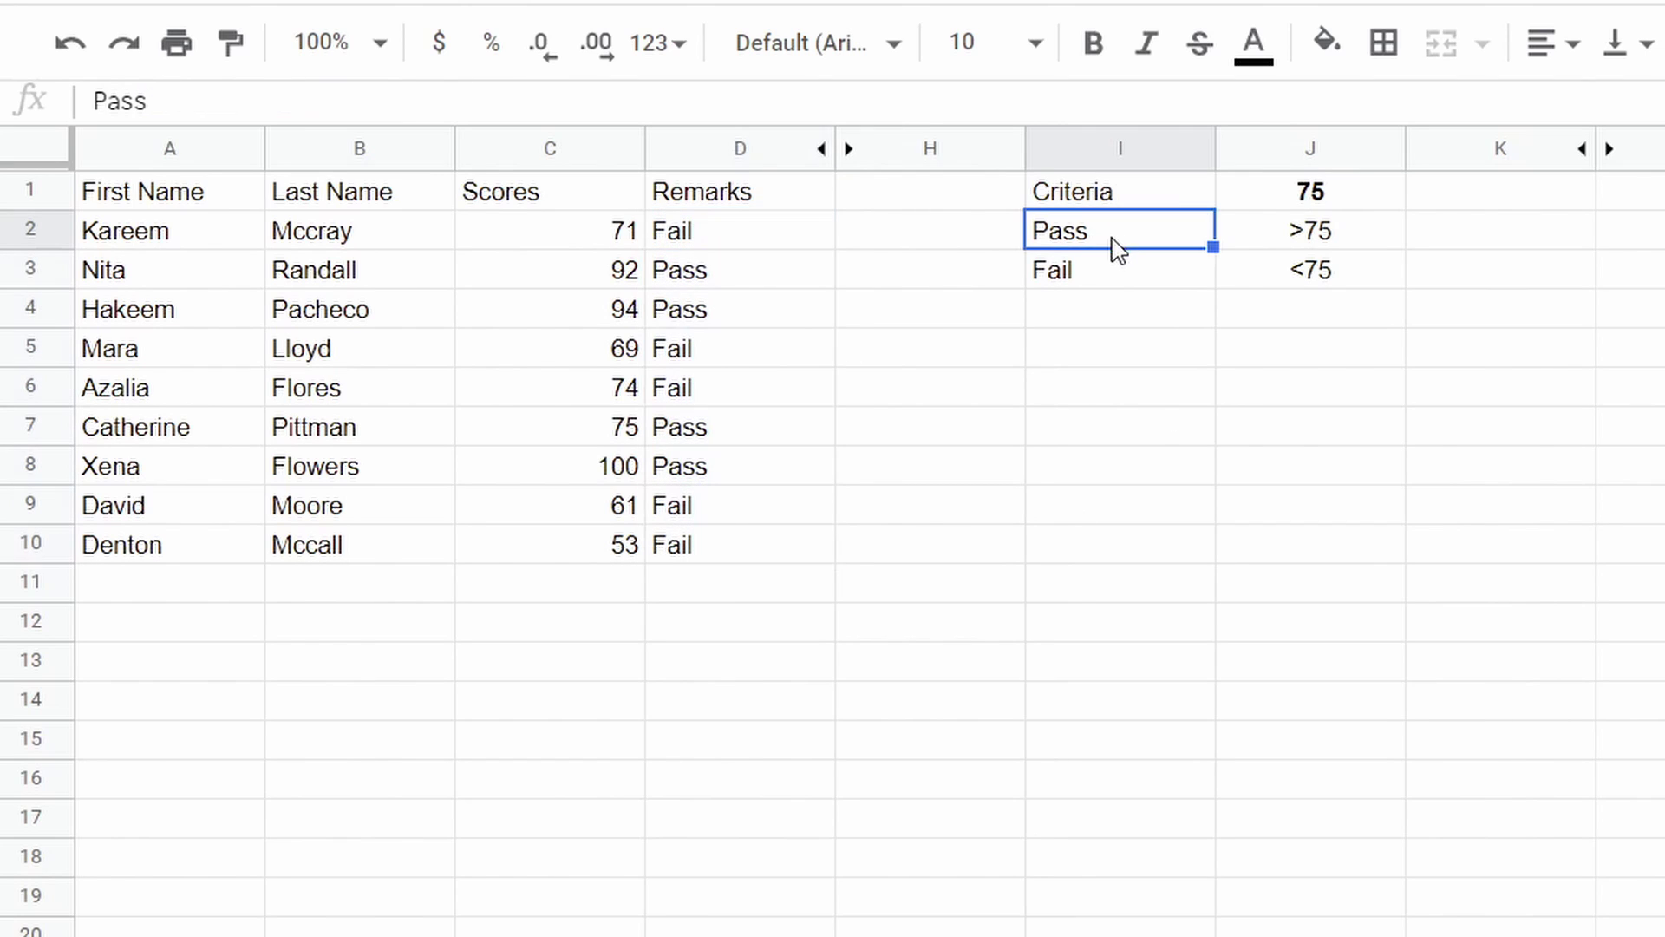
{"action": "left_click", "coordinate": [363, 106]}
{"action": "type", "text": "rf"}
{"action": "key", "text": "BackSpace"}
{"action": "key", "text": "BackSpace"}
{"action": "type", "text": "ed"}
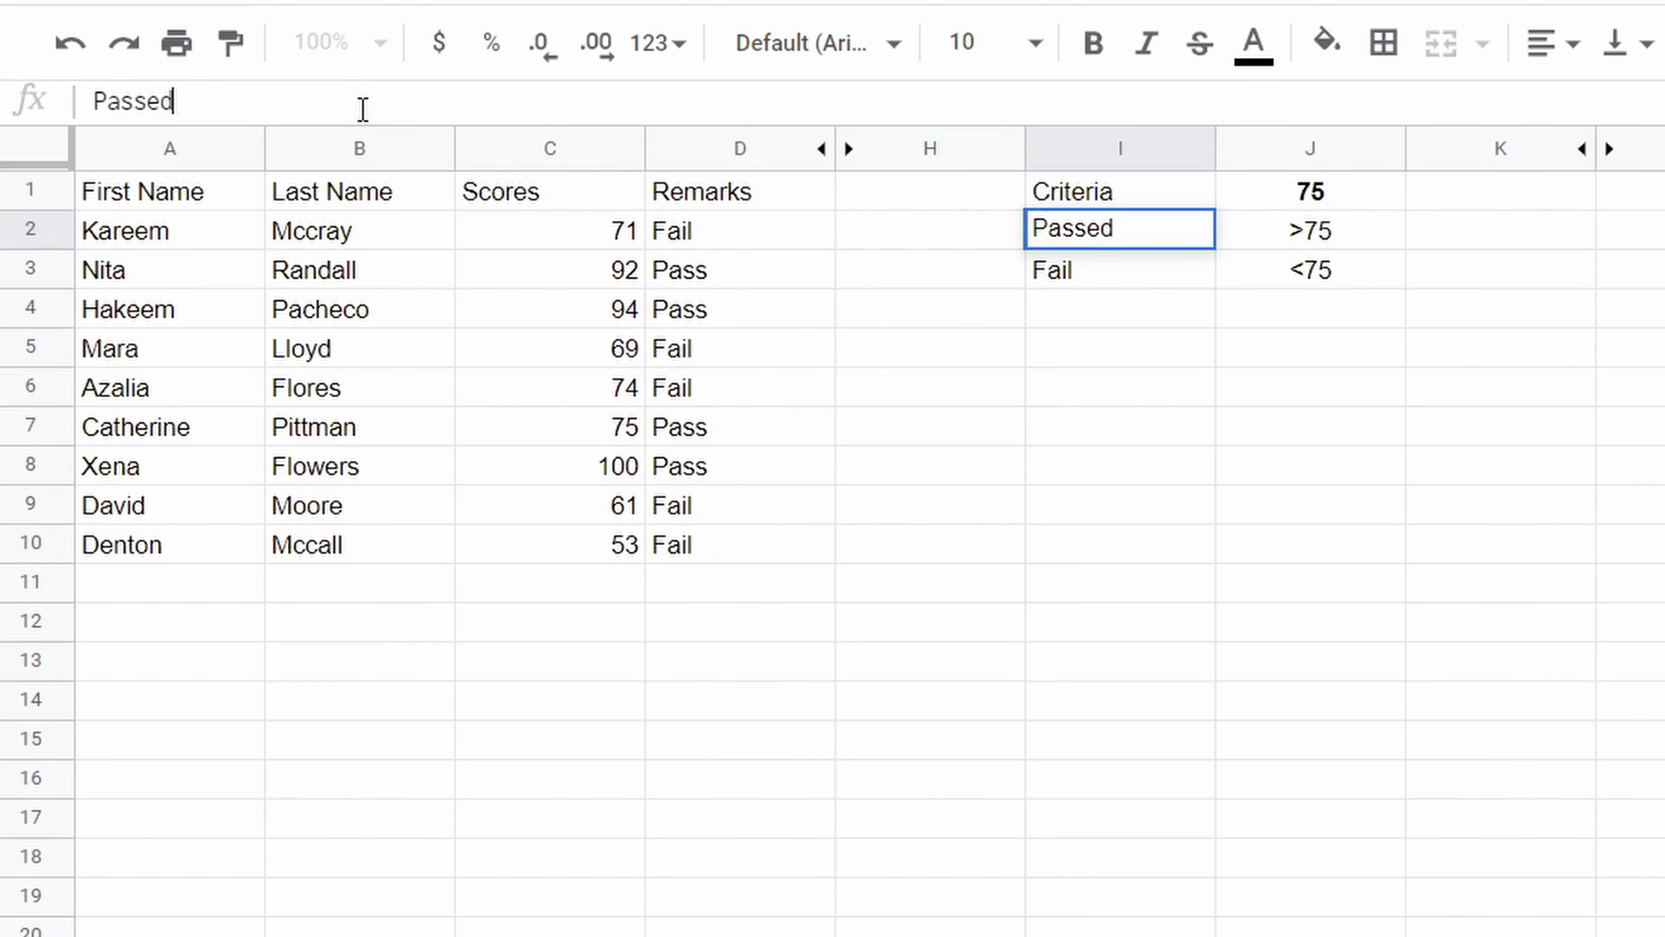
{"action": "key", "text": "Return"}
- Change the fail label in cell I3 to "Failed"
{"action": "left_click", "coordinate": [362, 106]}
{"action": "type", "text": "eed"}
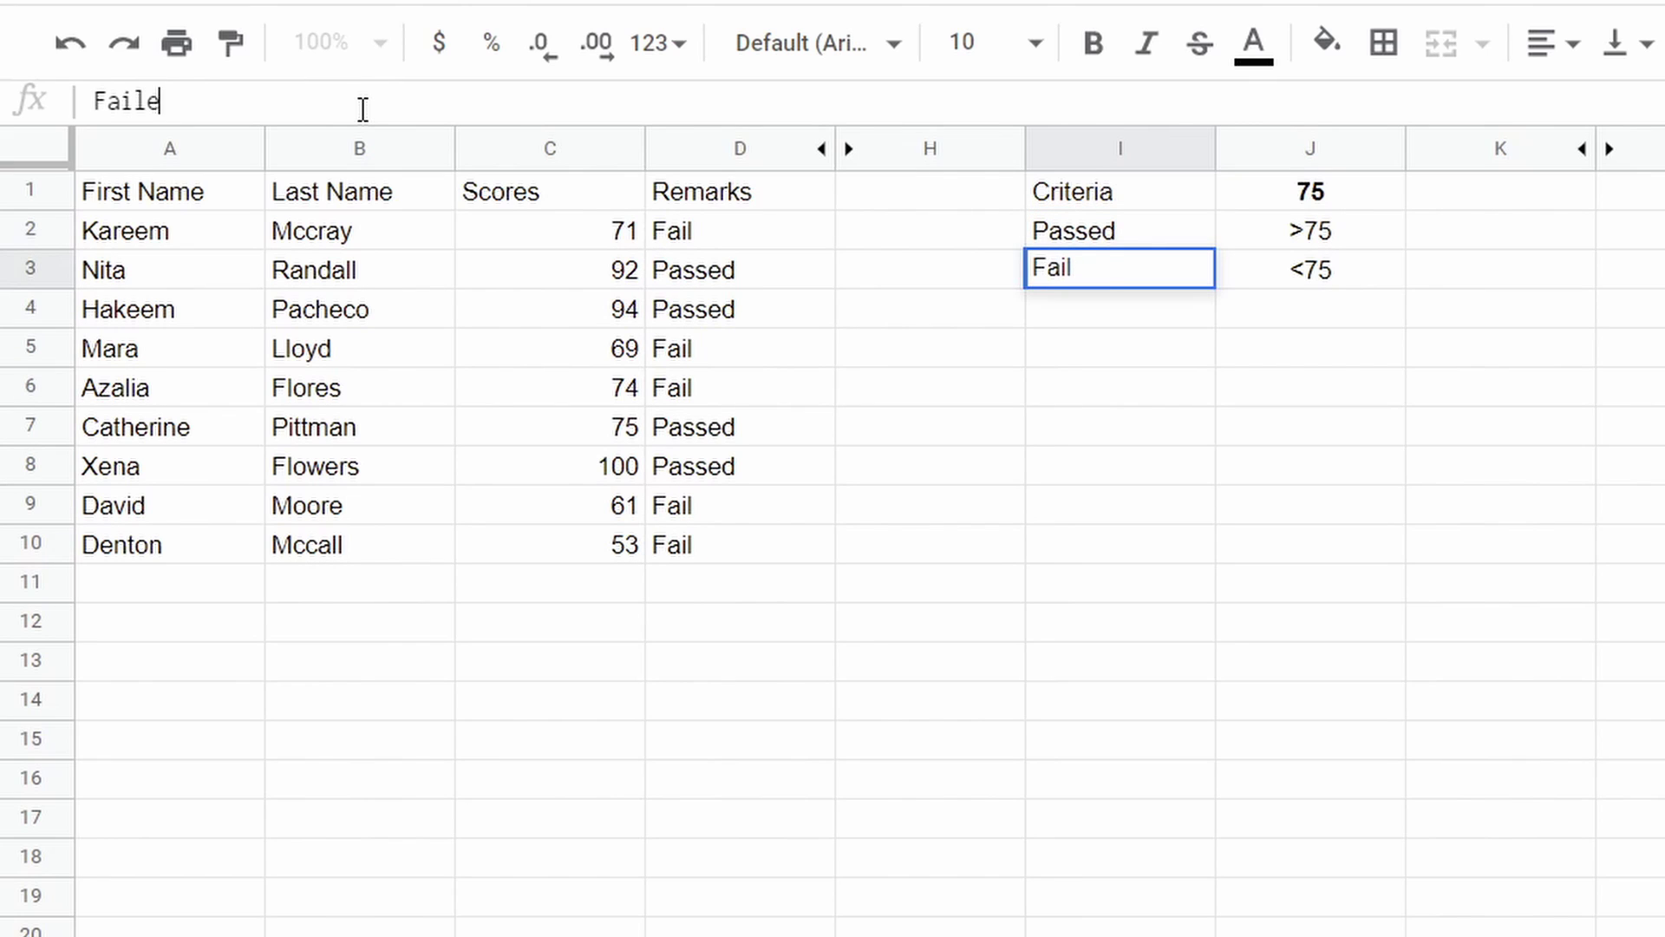
{"action": "key", "text": "Return"}
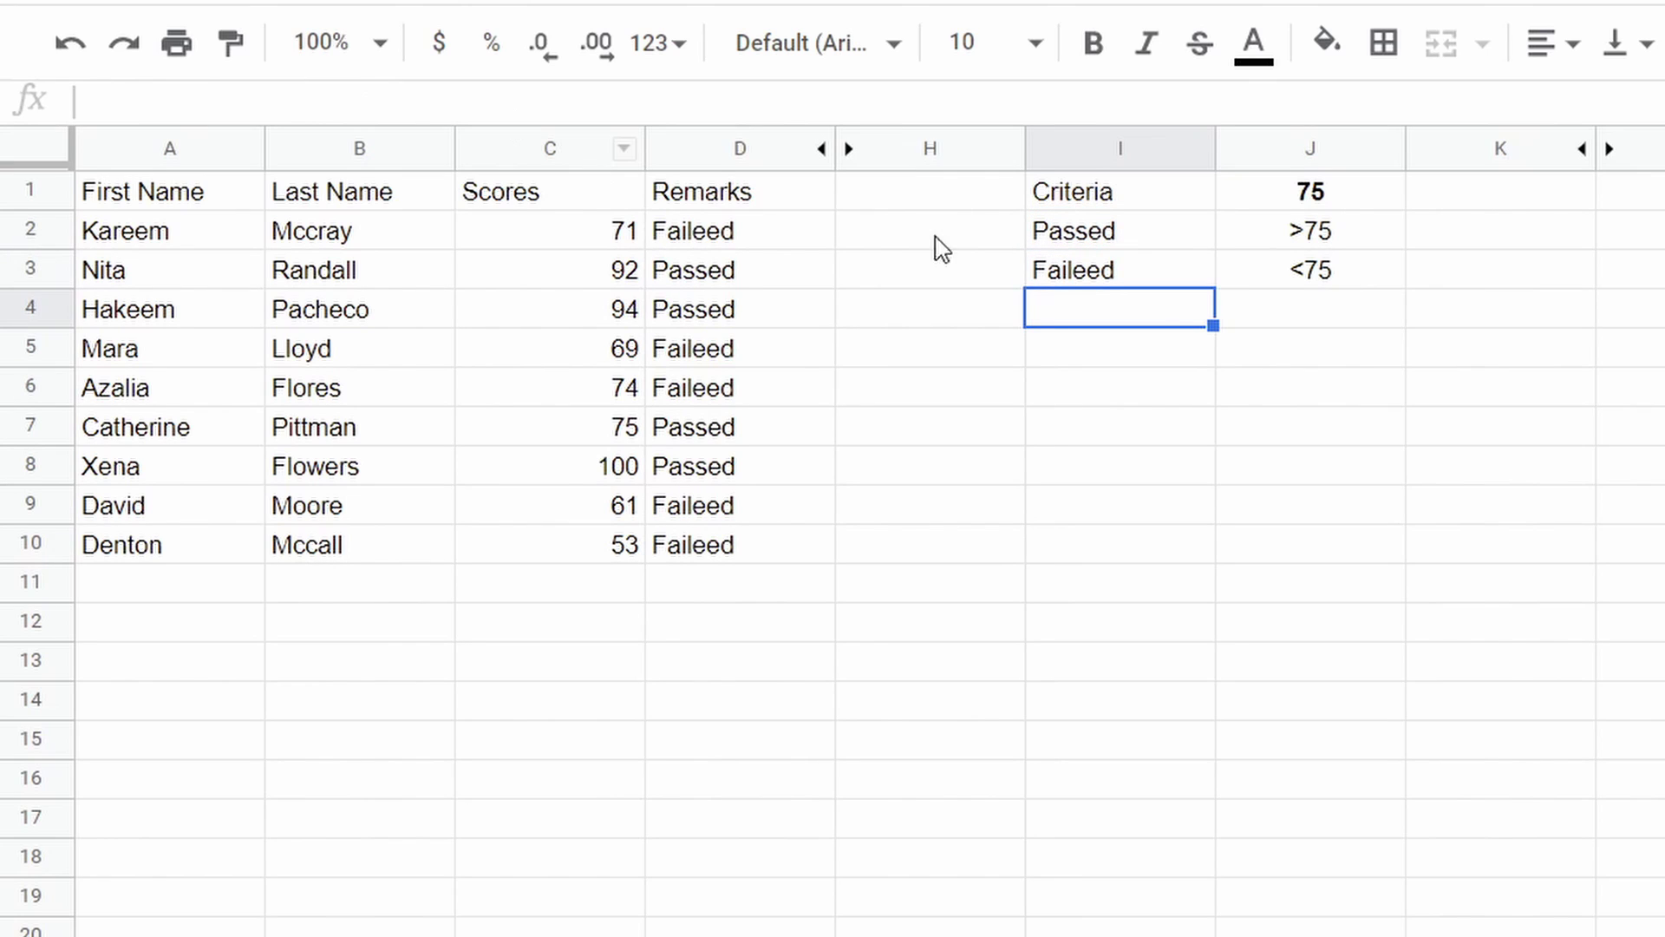
{"action": "left_click", "coordinate": [1126, 243]}
{"action": "left_click", "coordinate": [1098, 274]}
{"action": "left_click", "coordinate": [175, 101]}
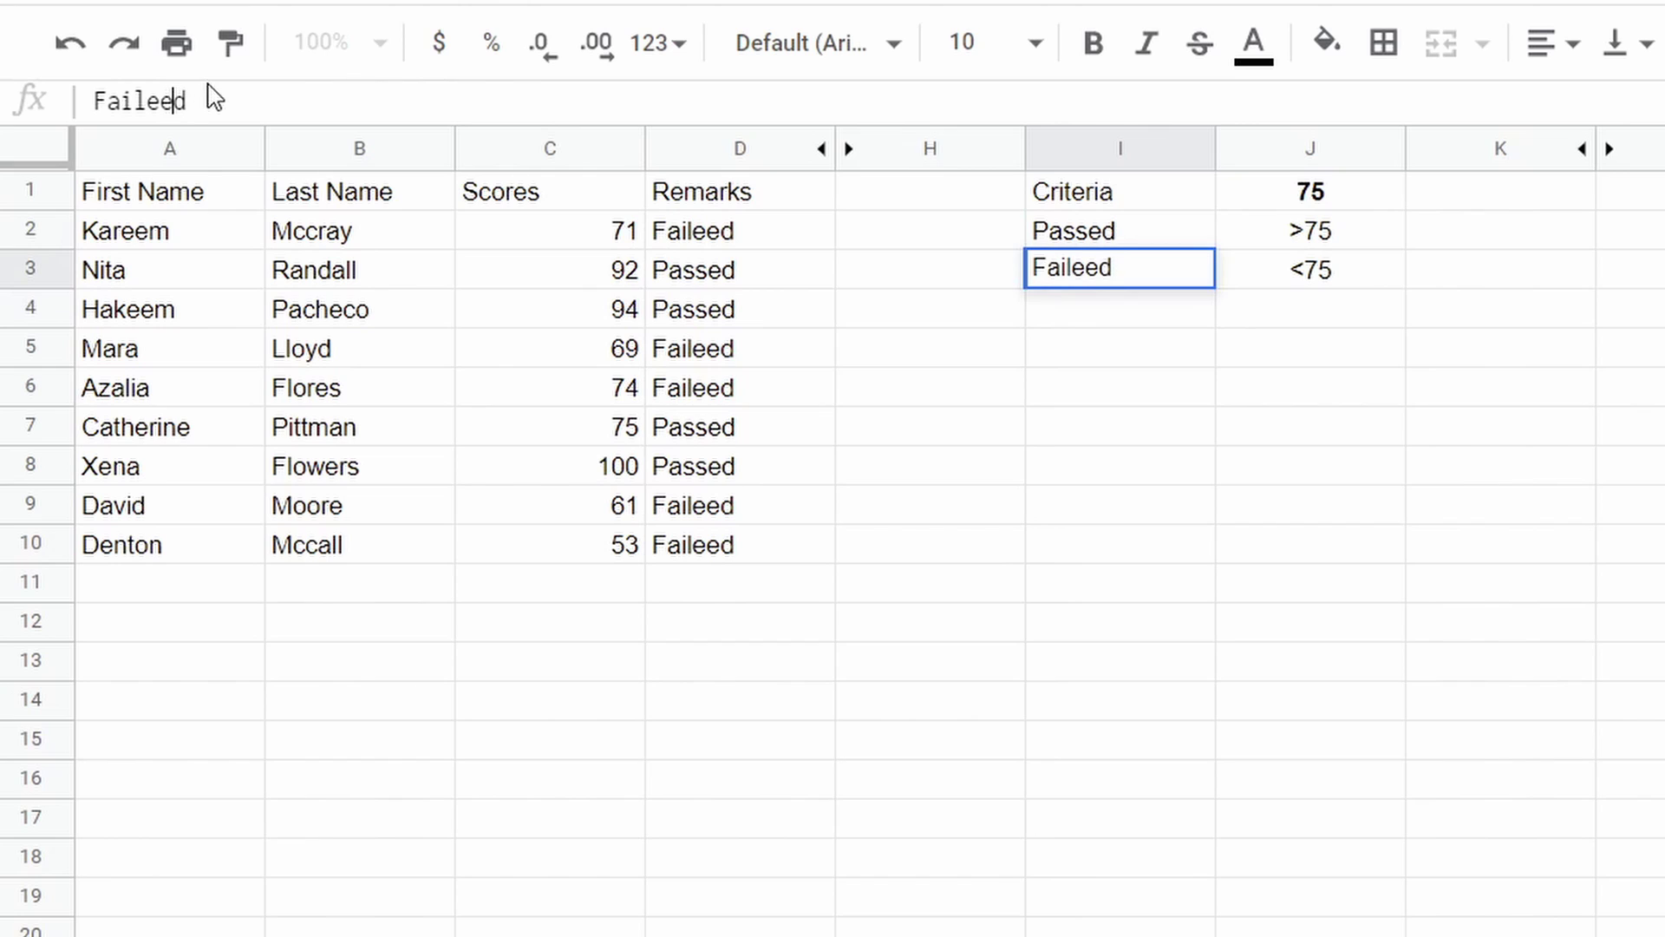
{"action": "key", "text": "BackSpace"}
{"action": "key", "text": "Return"}
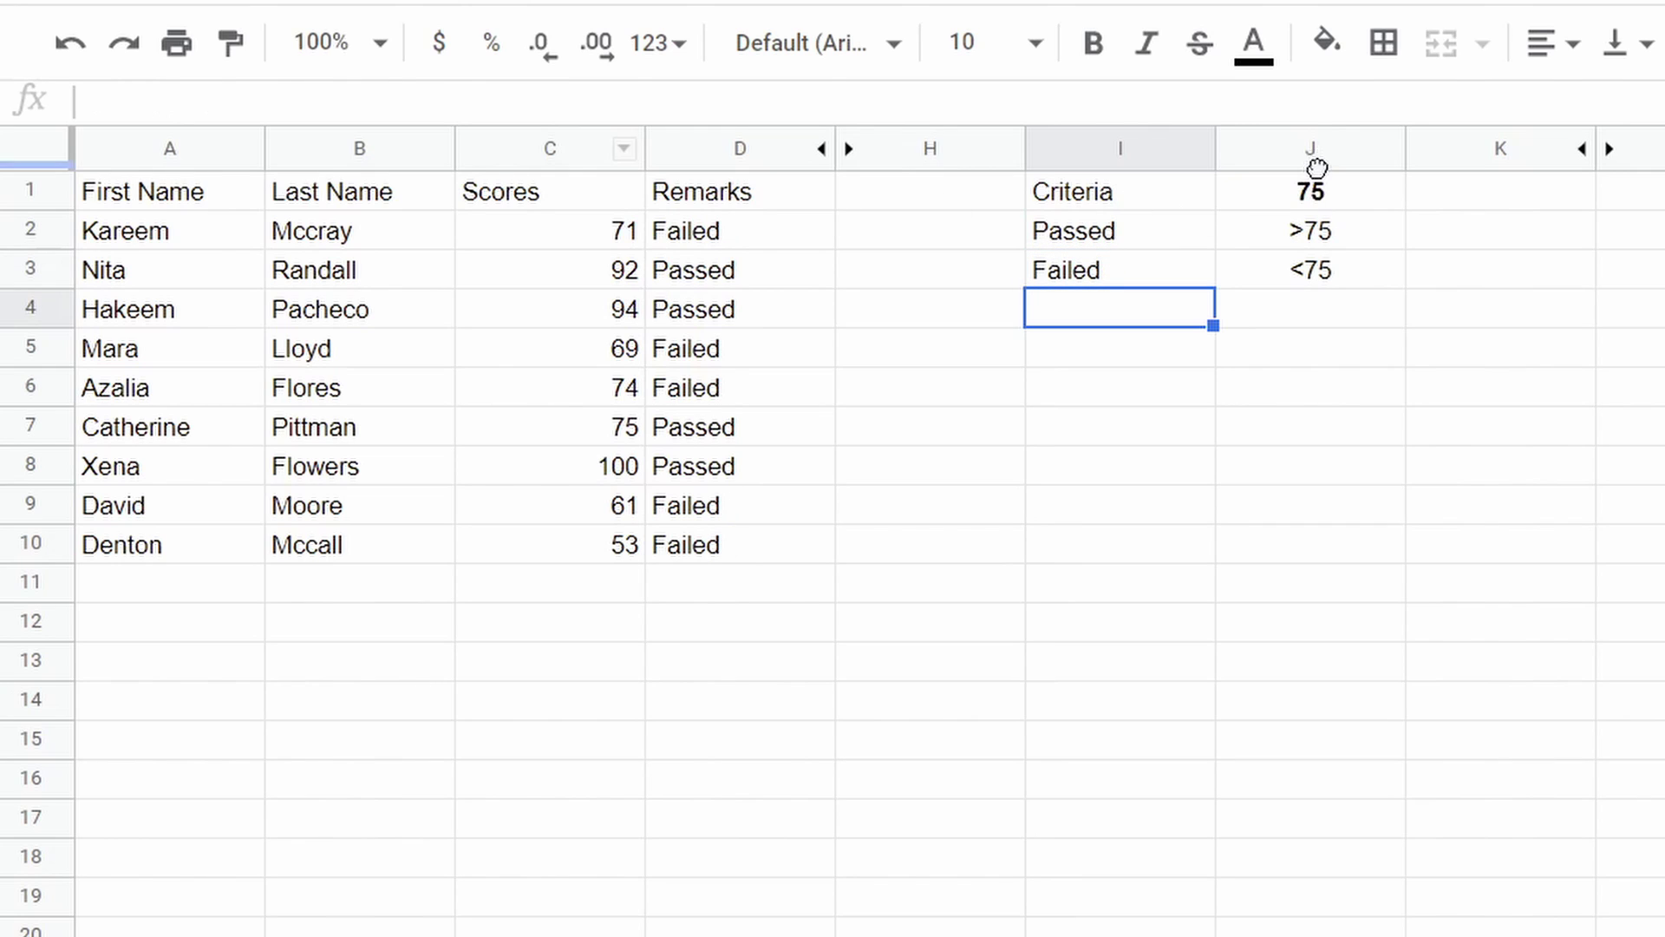
- Set the criteria threshold in cell J1 to 90
{"action": "left_click", "coordinate": [1316, 195]}
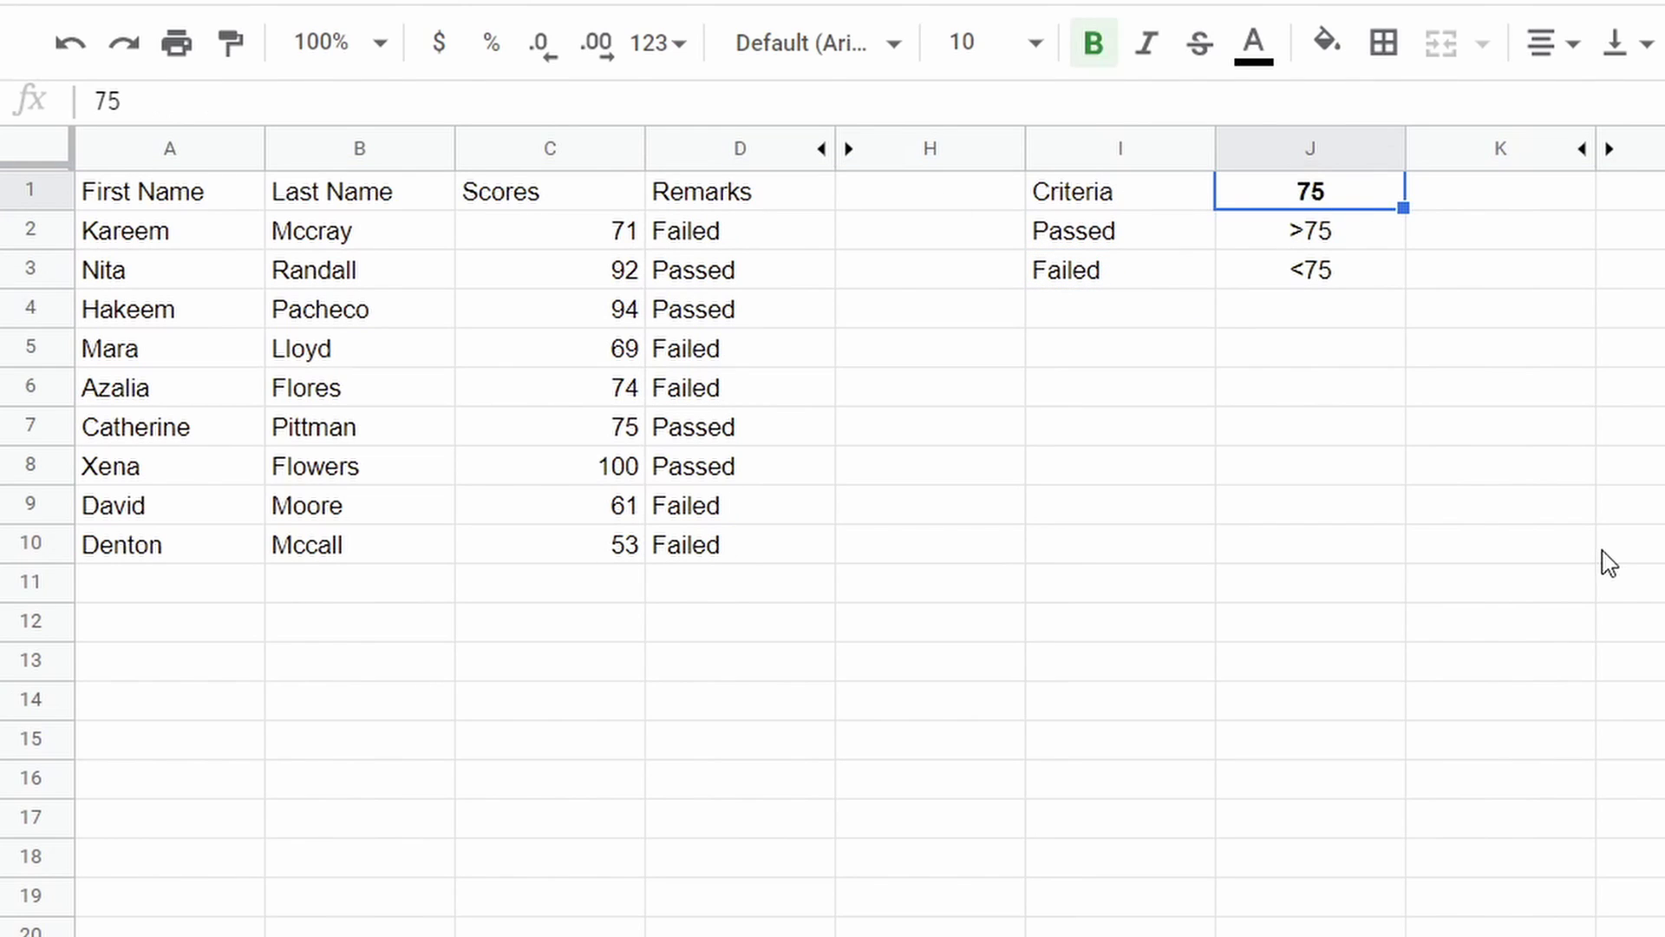
{"action": "type", "text": "90"}
{"action": "key", "text": "Return"}
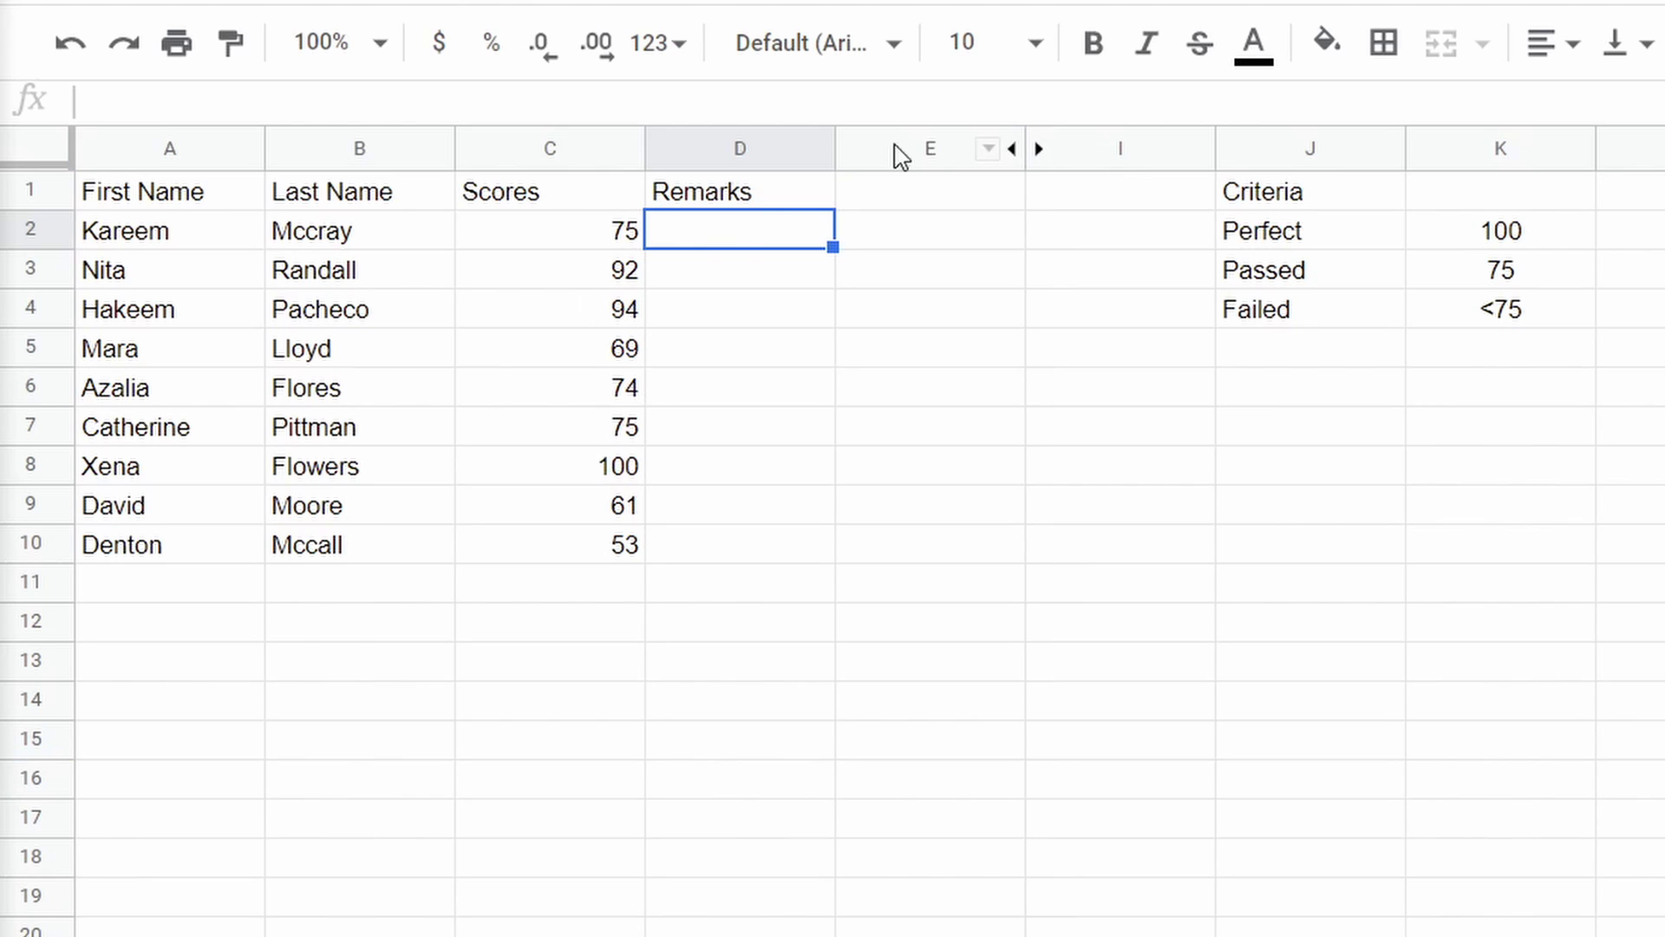
- Begin an IF formula in D2 that tests whether C2 equals $K$2 and returns $J$2 when true
{"action": "type", "text": "=IF("}
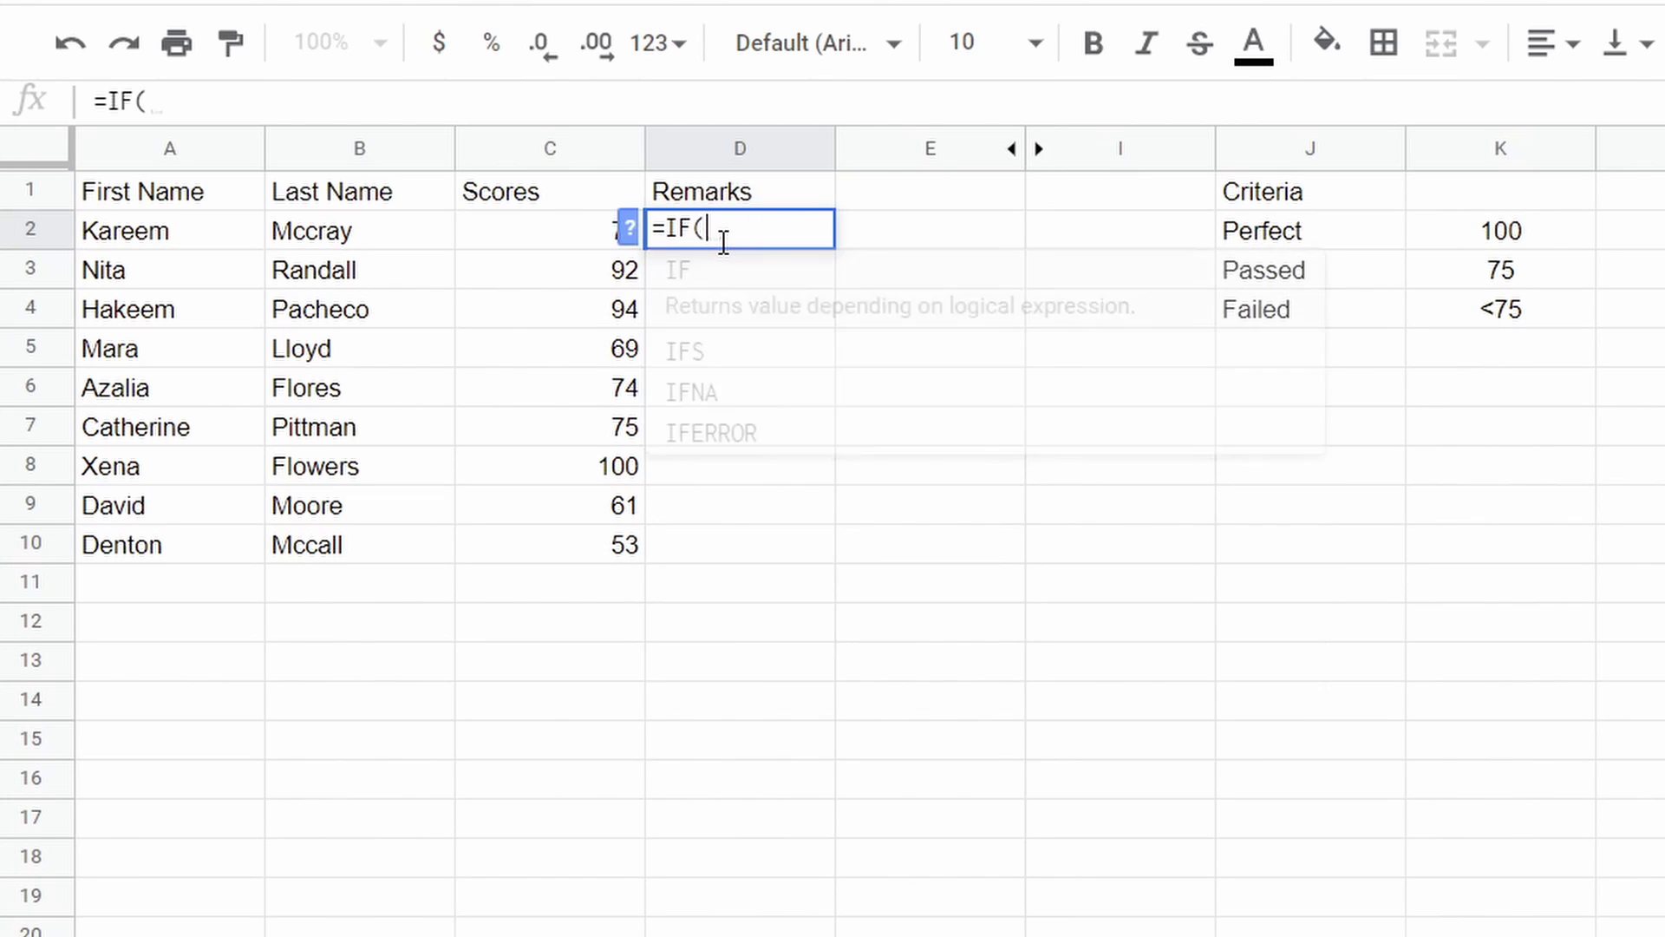
{"action": "left_click", "coordinate": [535, 241]}
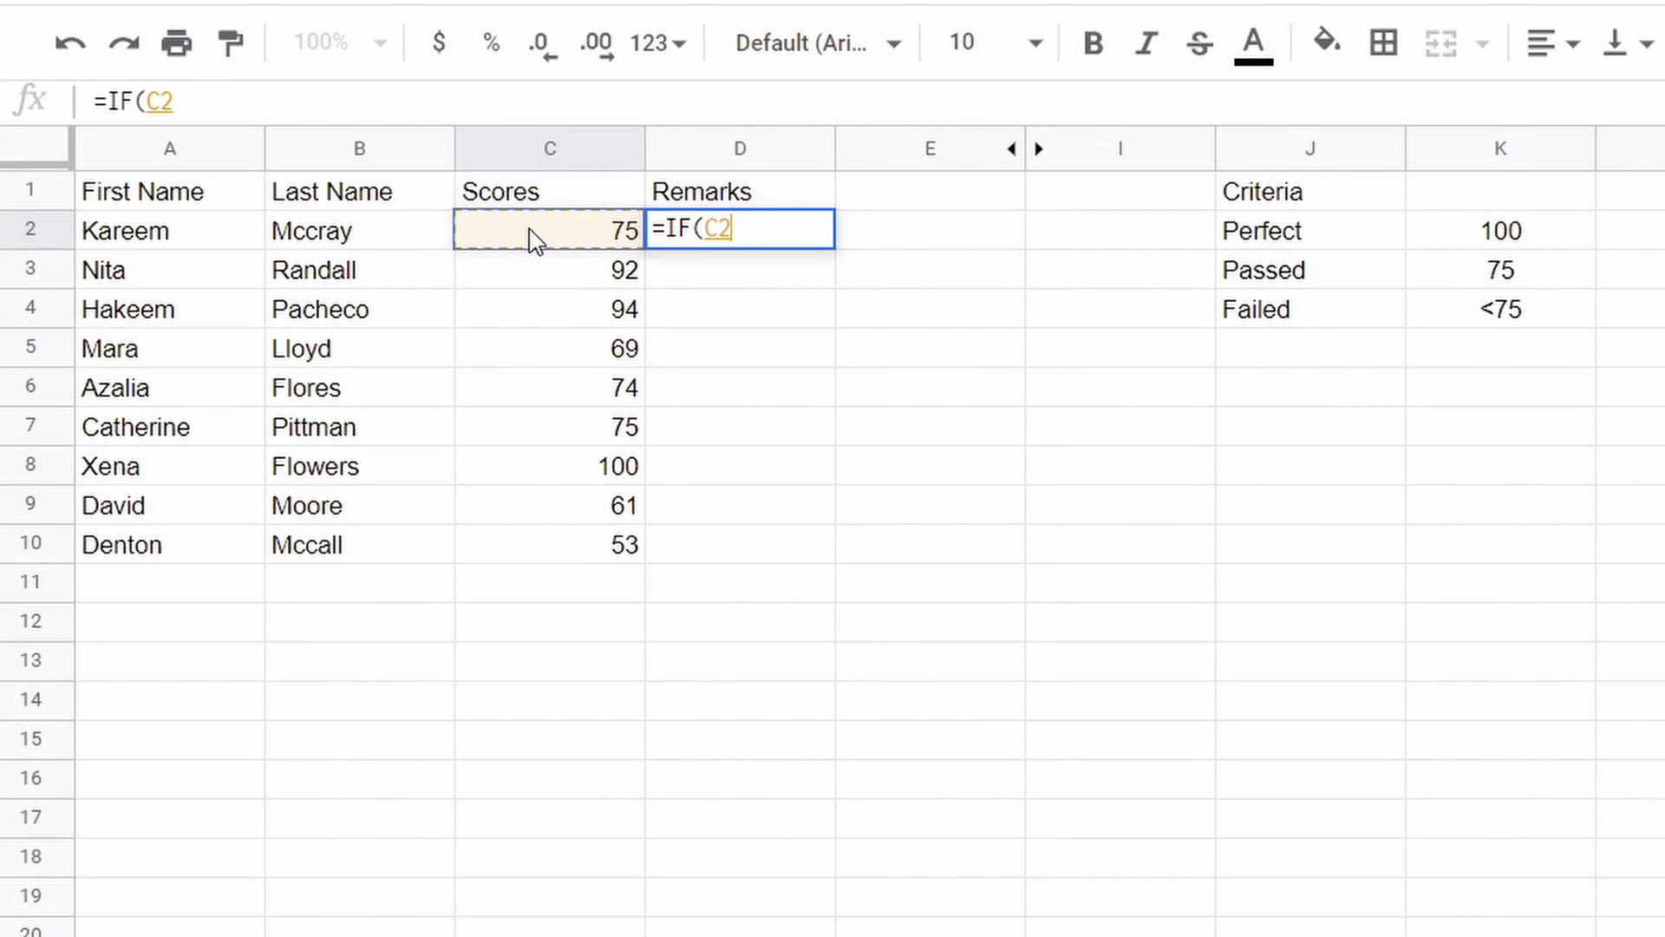
{"action": "type", "text": "="}
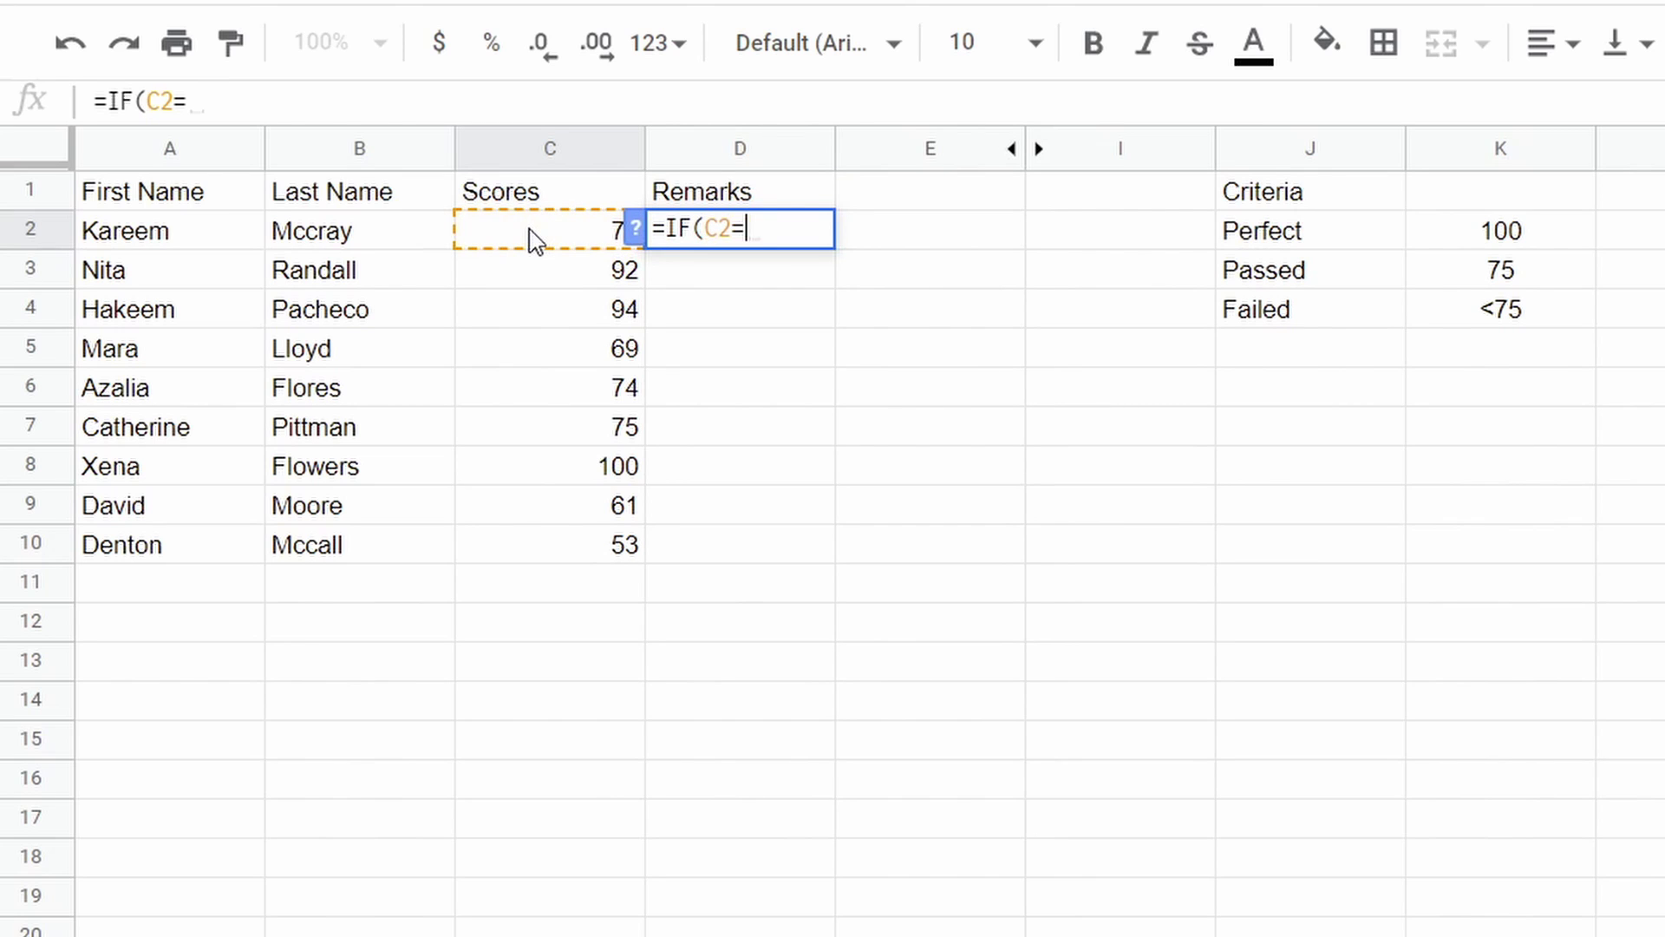
{"action": "left_click", "coordinate": [1551, 251]}
{"action": "key", "text": "F4"}
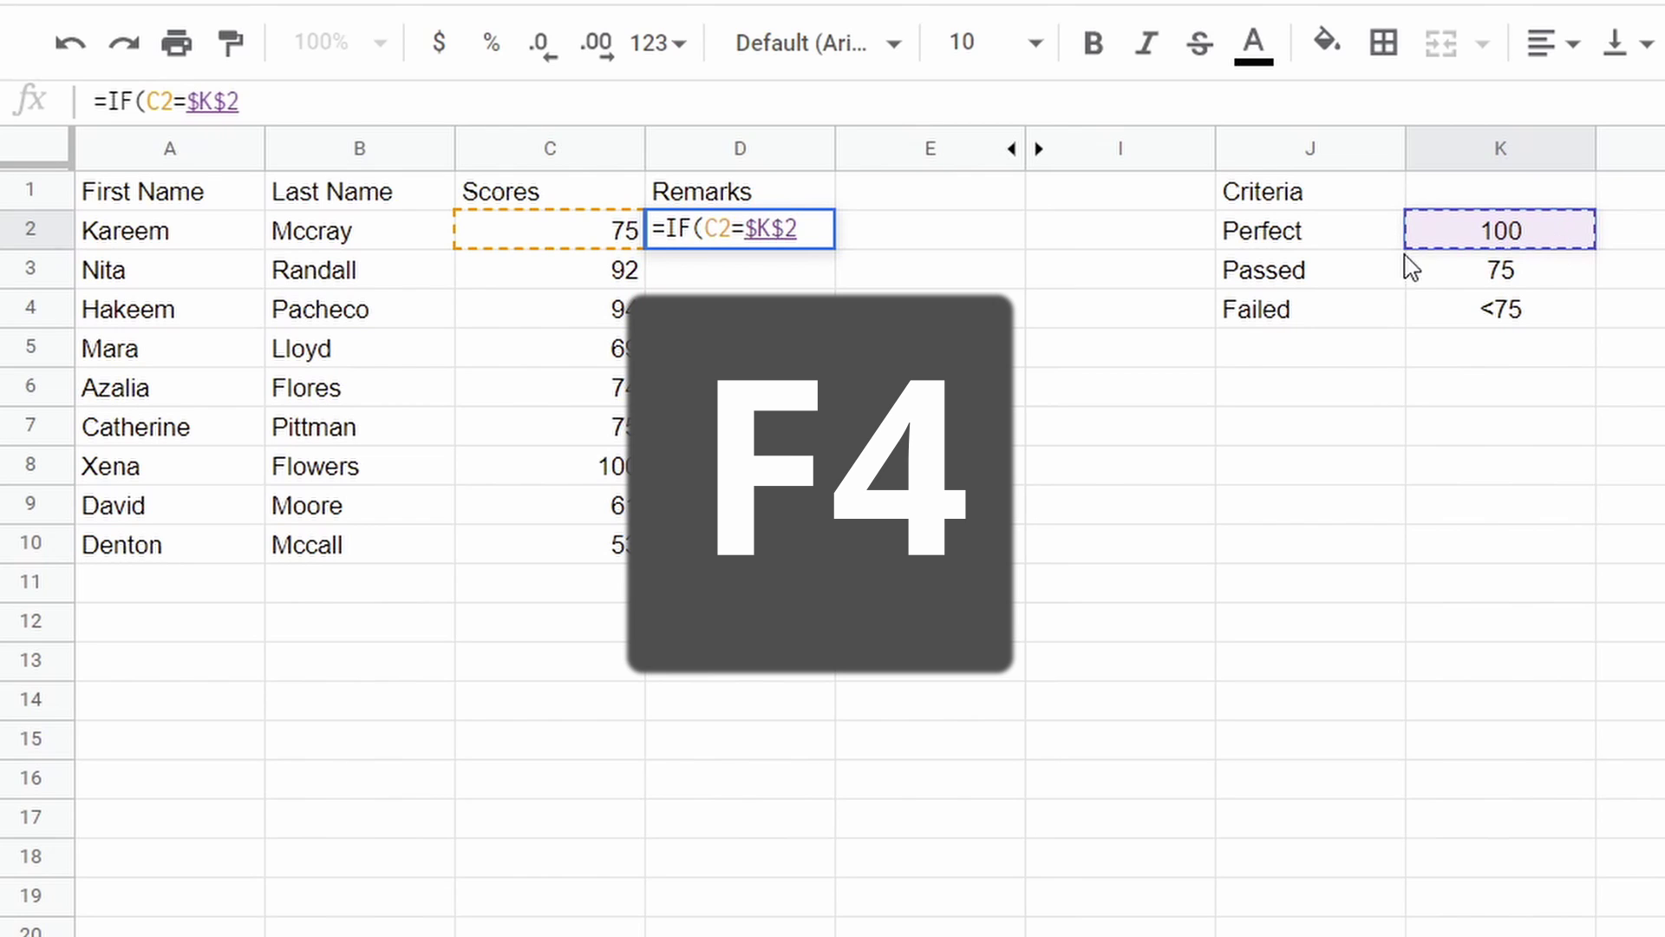
{"action": "type", "text": ","}
{"action": "left_click", "coordinate": [1343, 247]}
{"action": "key", "text": "F4"}
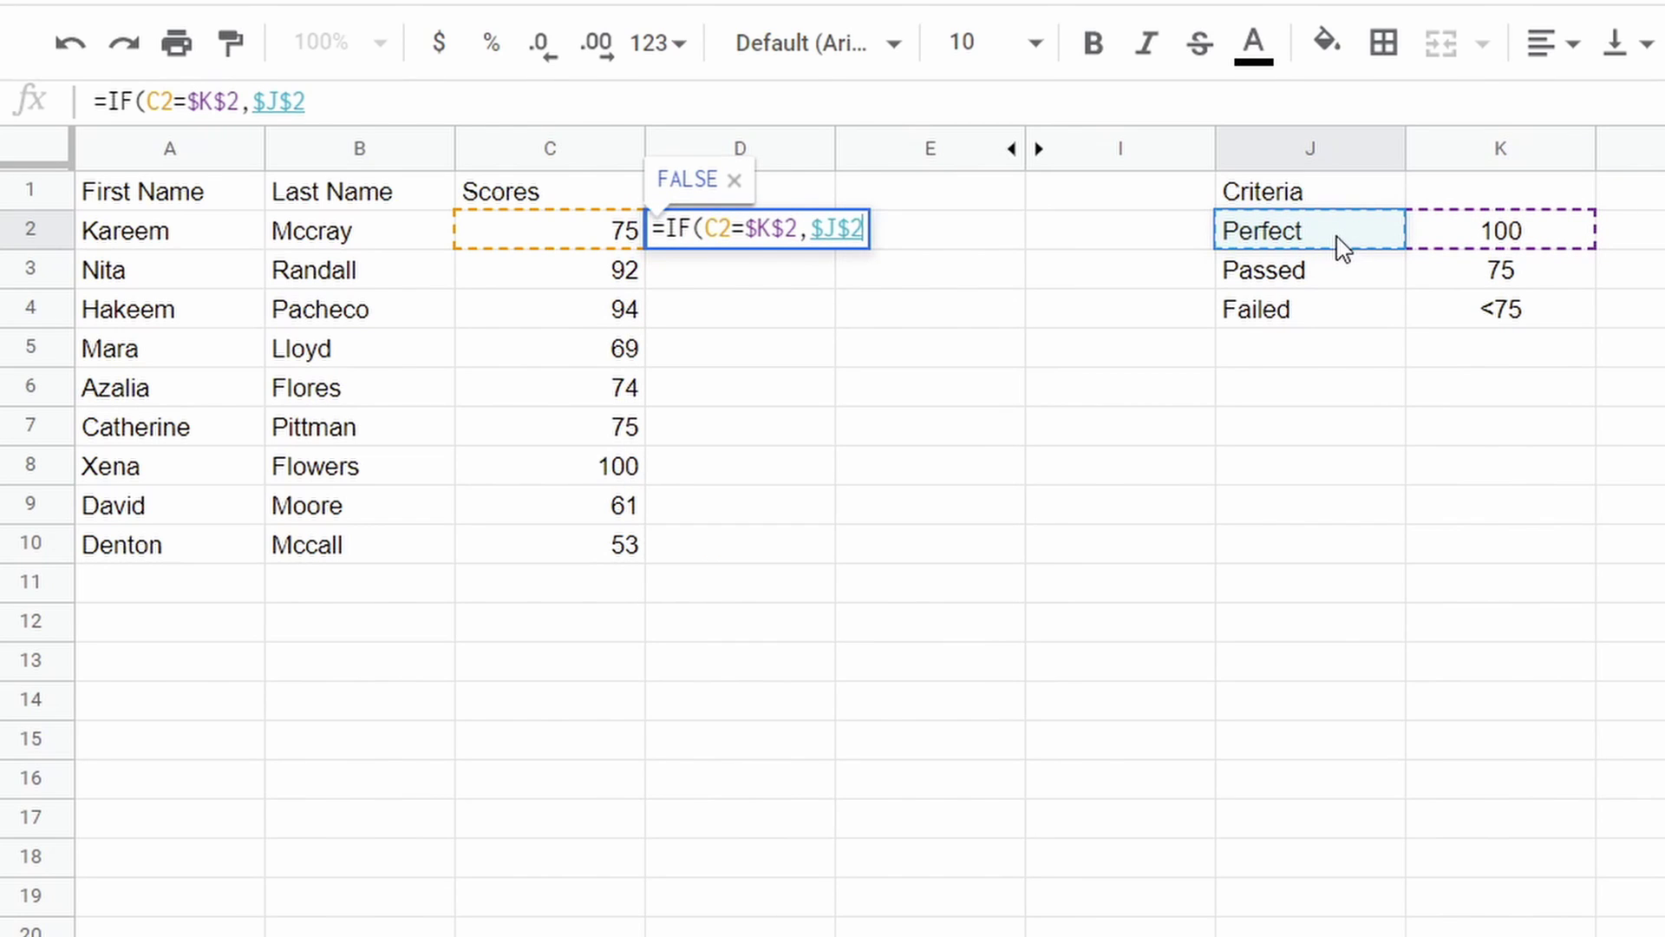
{"action": "type", "text": ","}
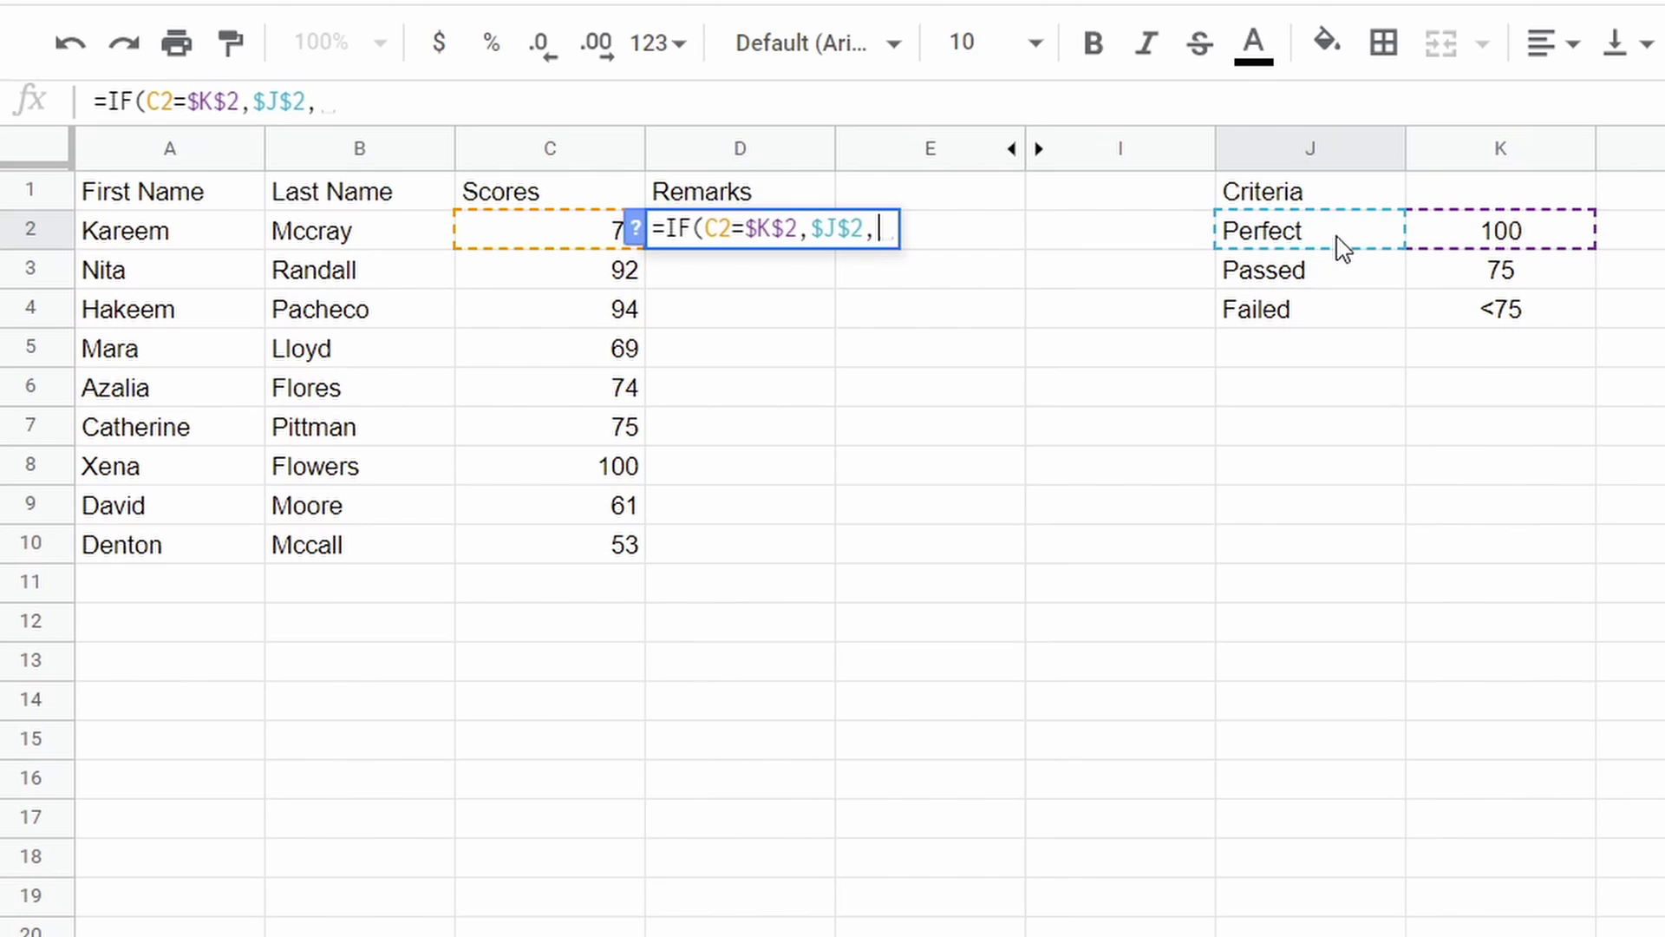
- Nest a second IF as the false argument, testing C2>=$K$3 and returning $J$3 when true
{"action": "type", "text": "IF("}
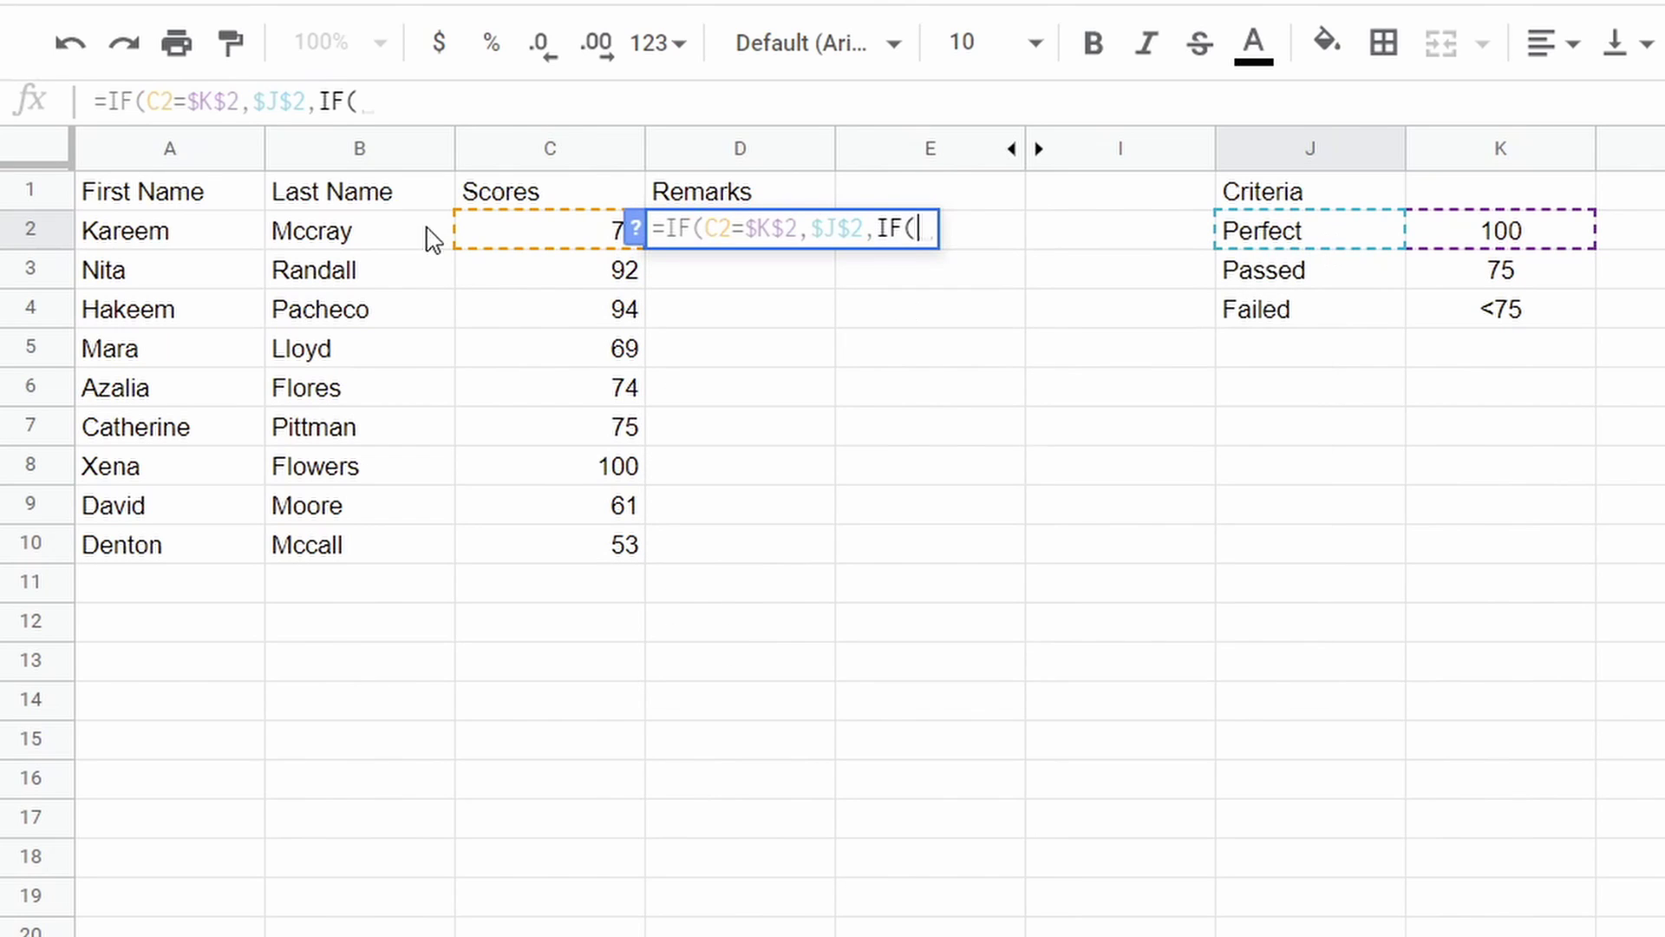
{"action": "left_click", "coordinate": [524, 234]}
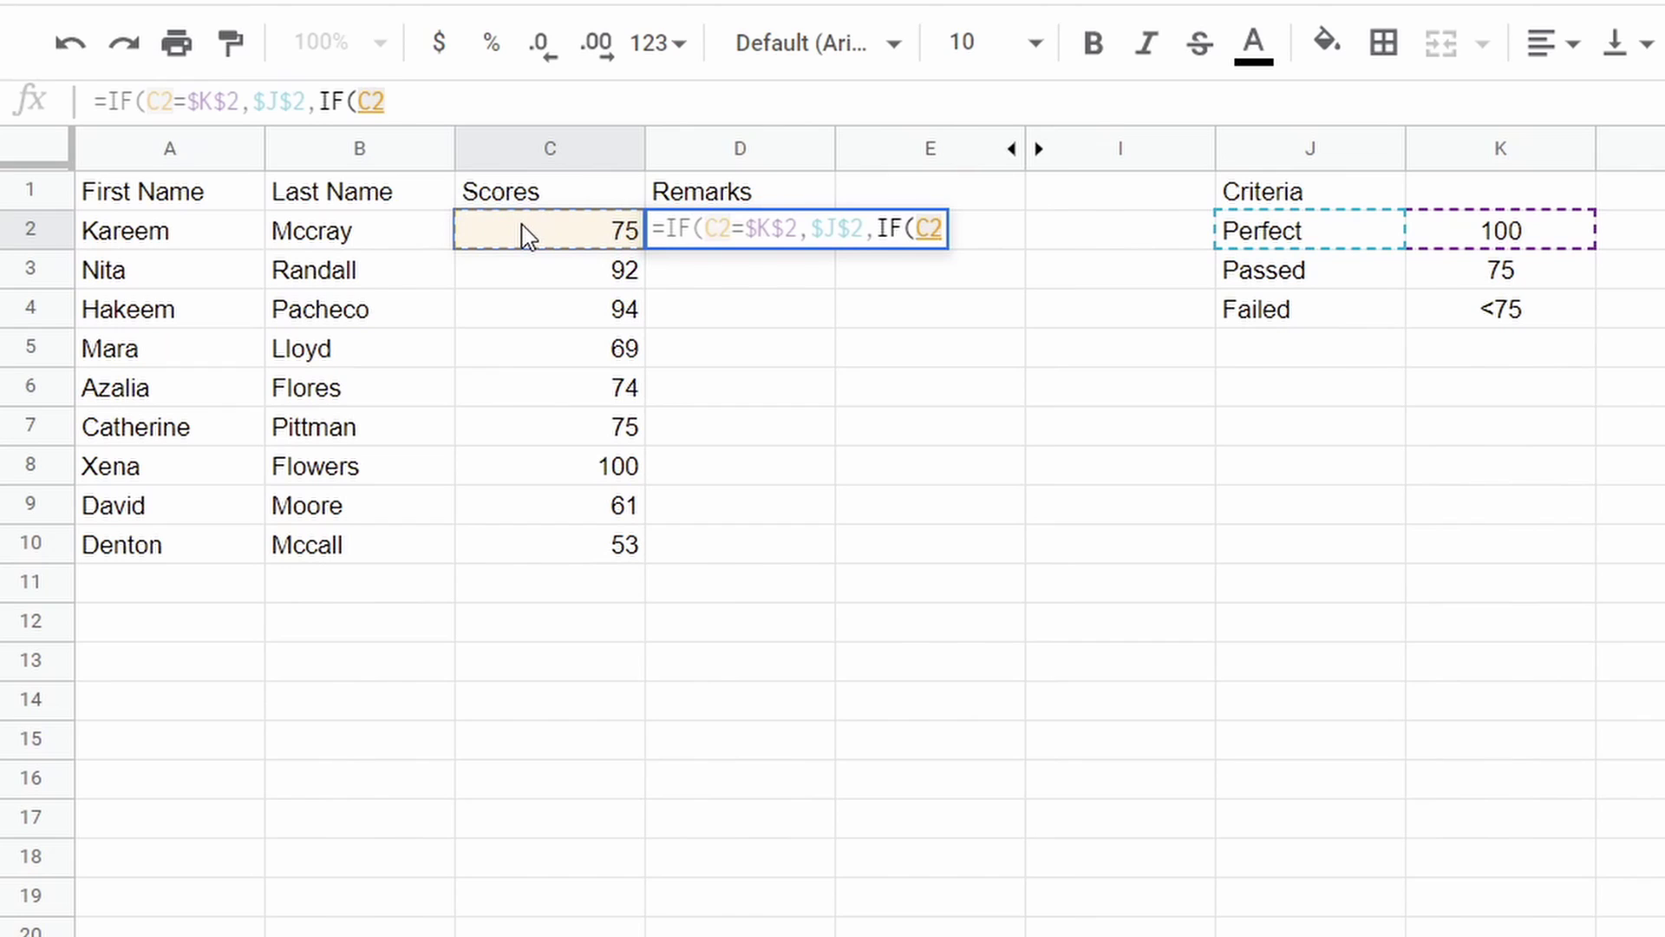
{"action": "type", "text": ">="}
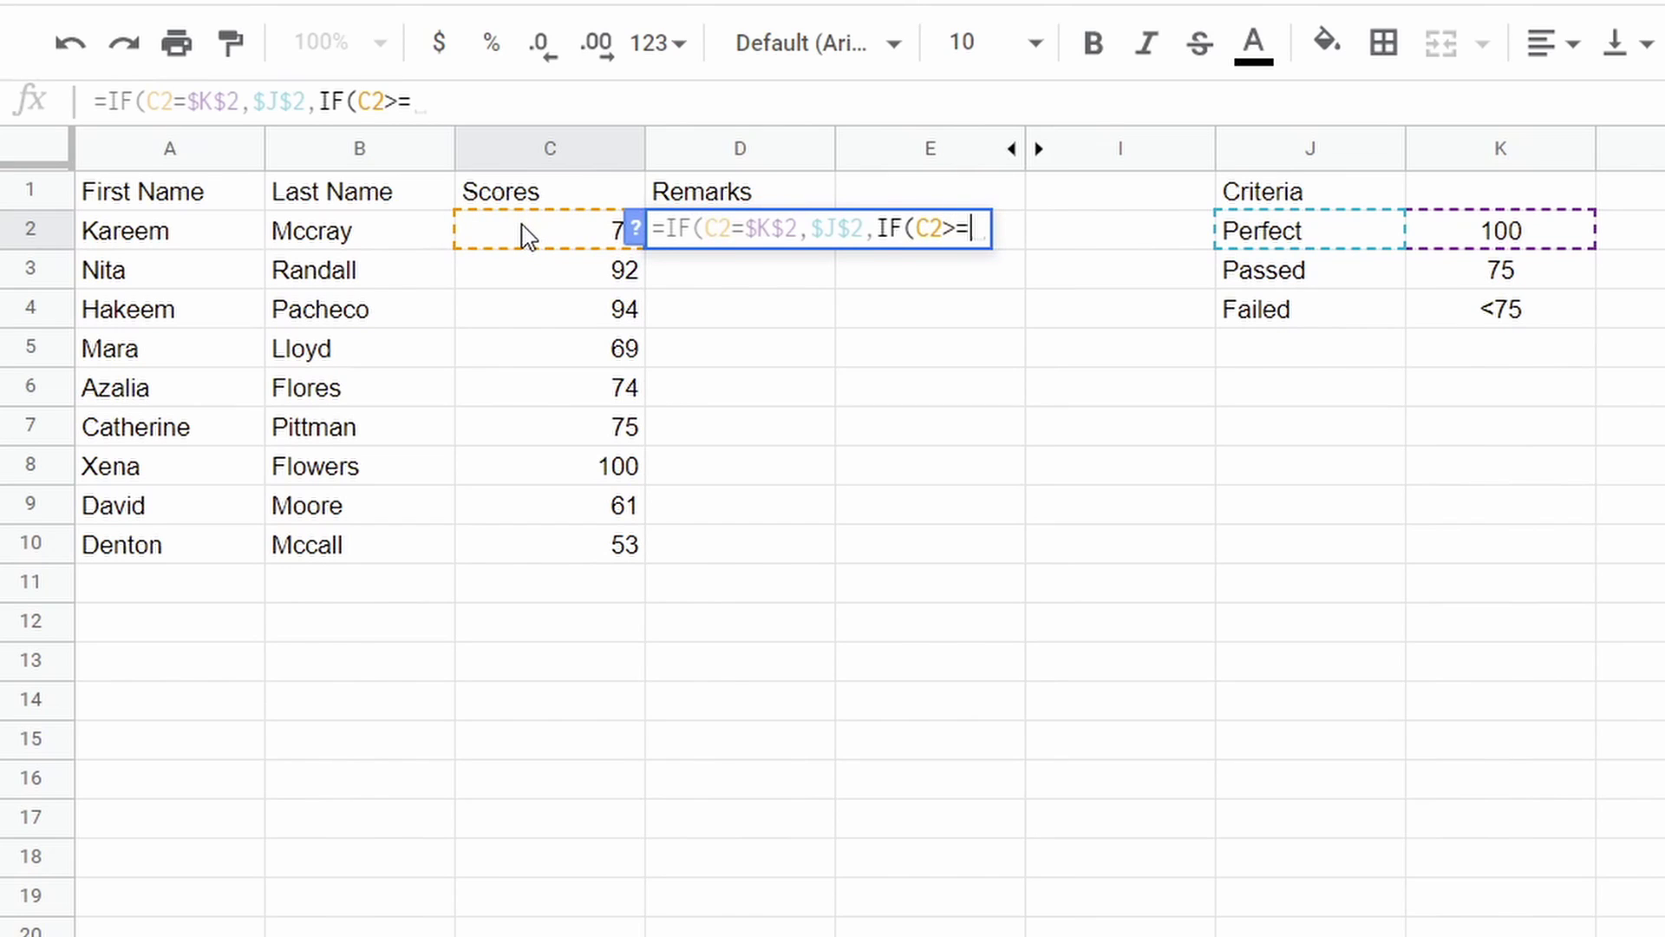
{"action": "left_click", "coordinate": [1498, 284]}
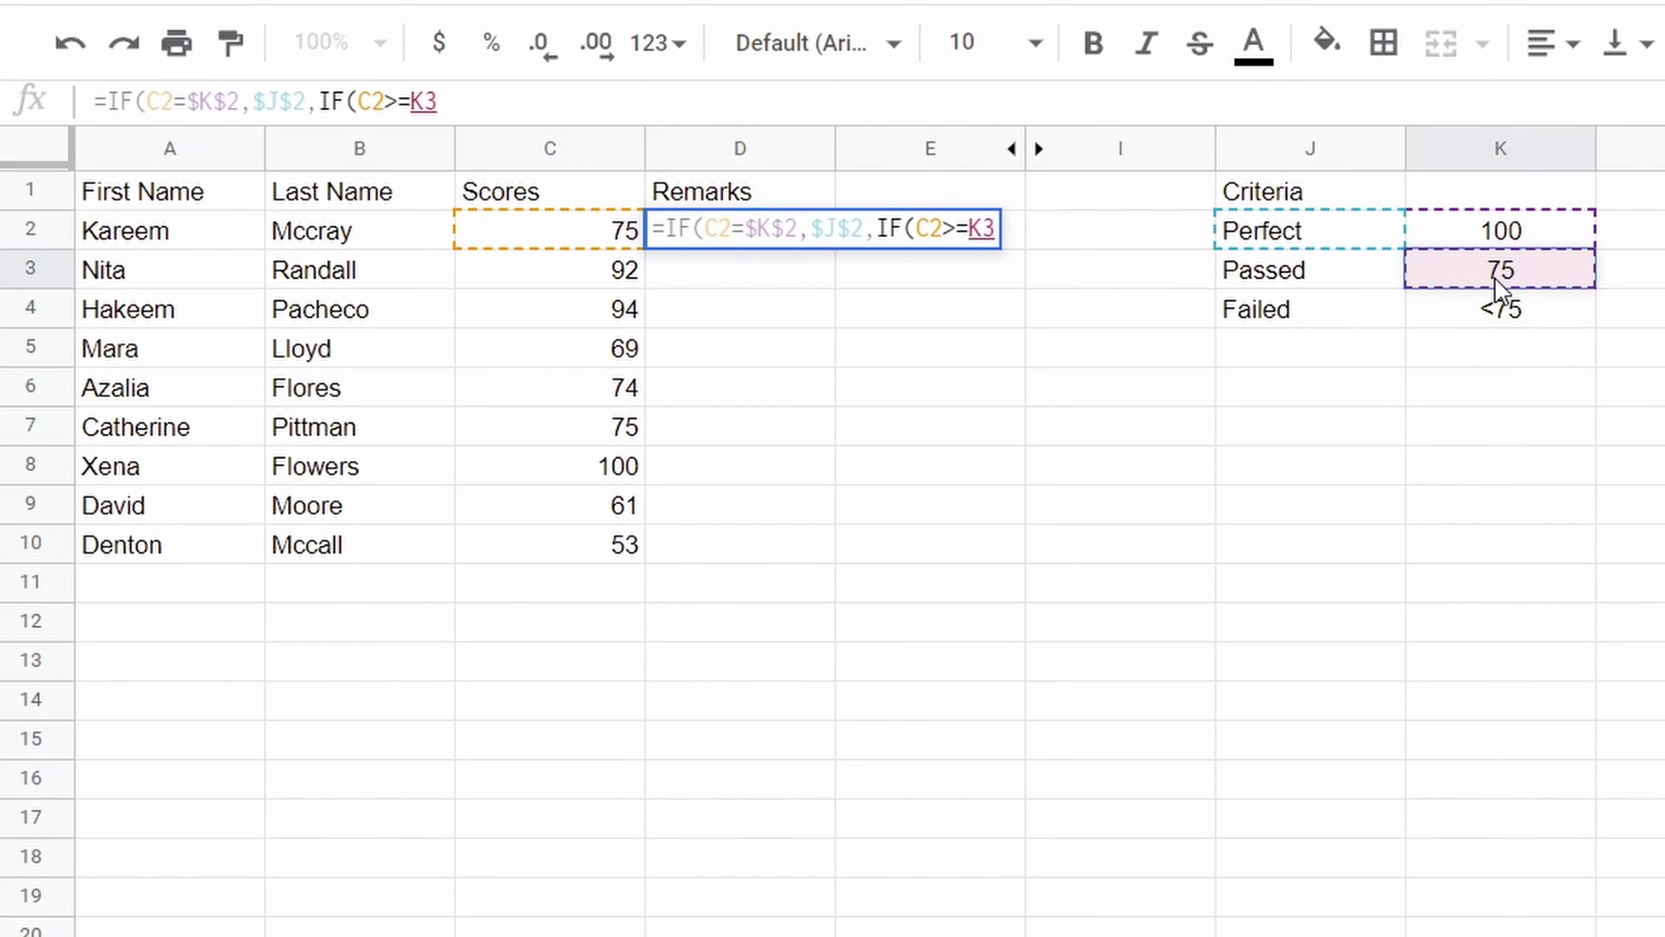
{"action": "key", "text": "F4"}
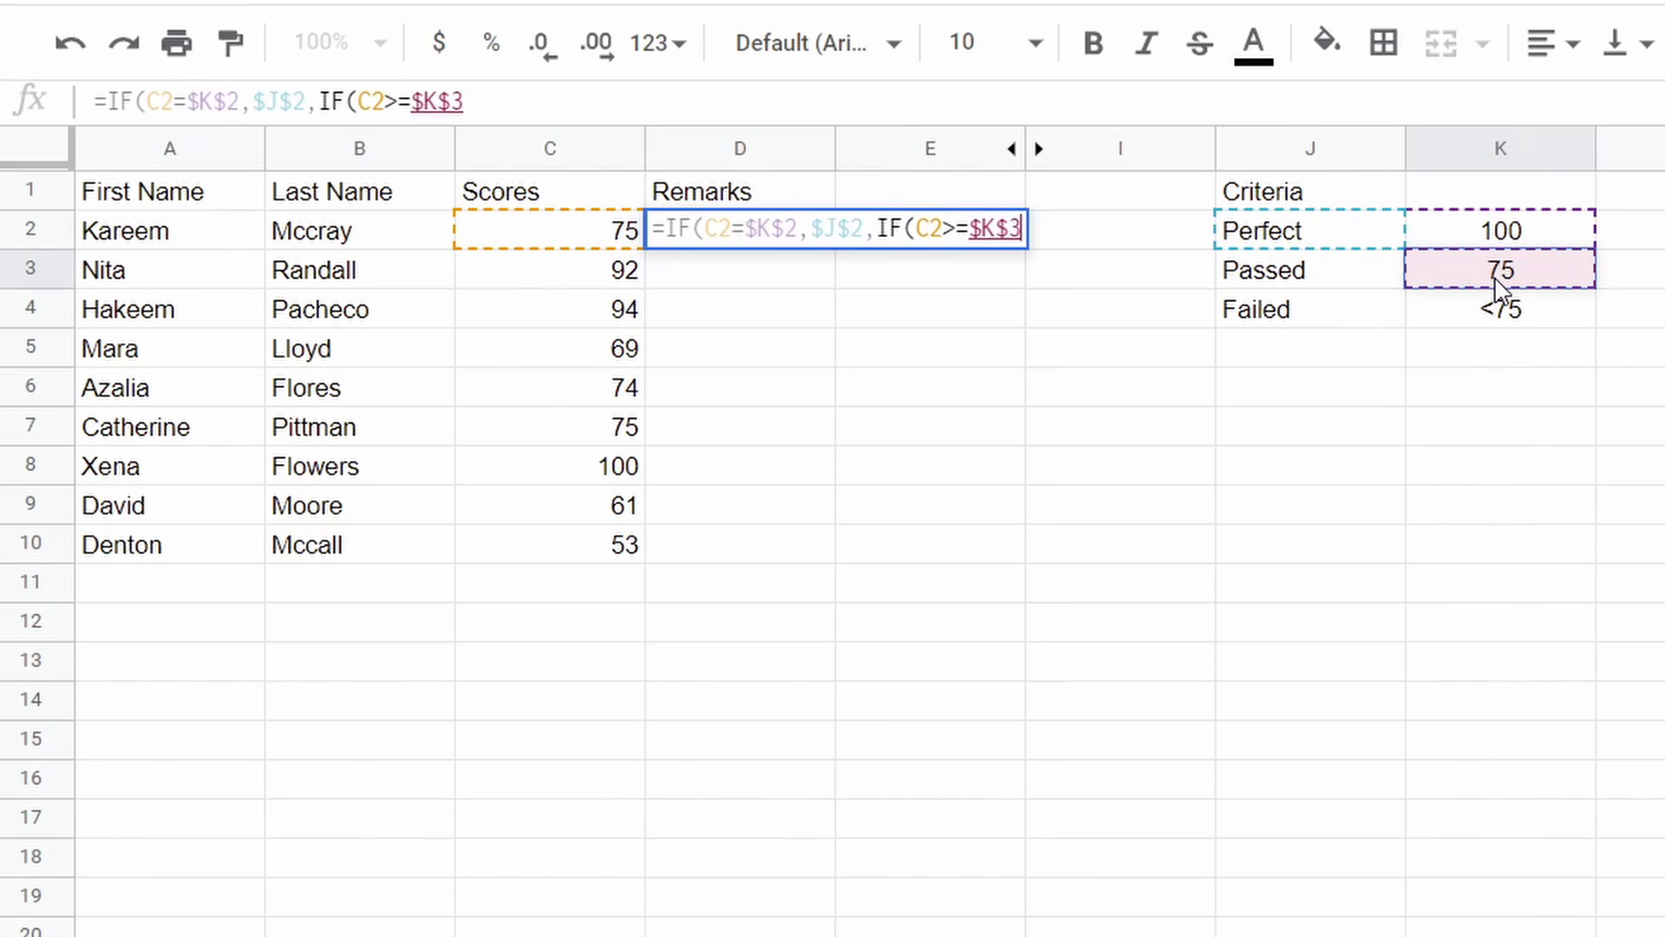
{"action": "type", "text": ","}
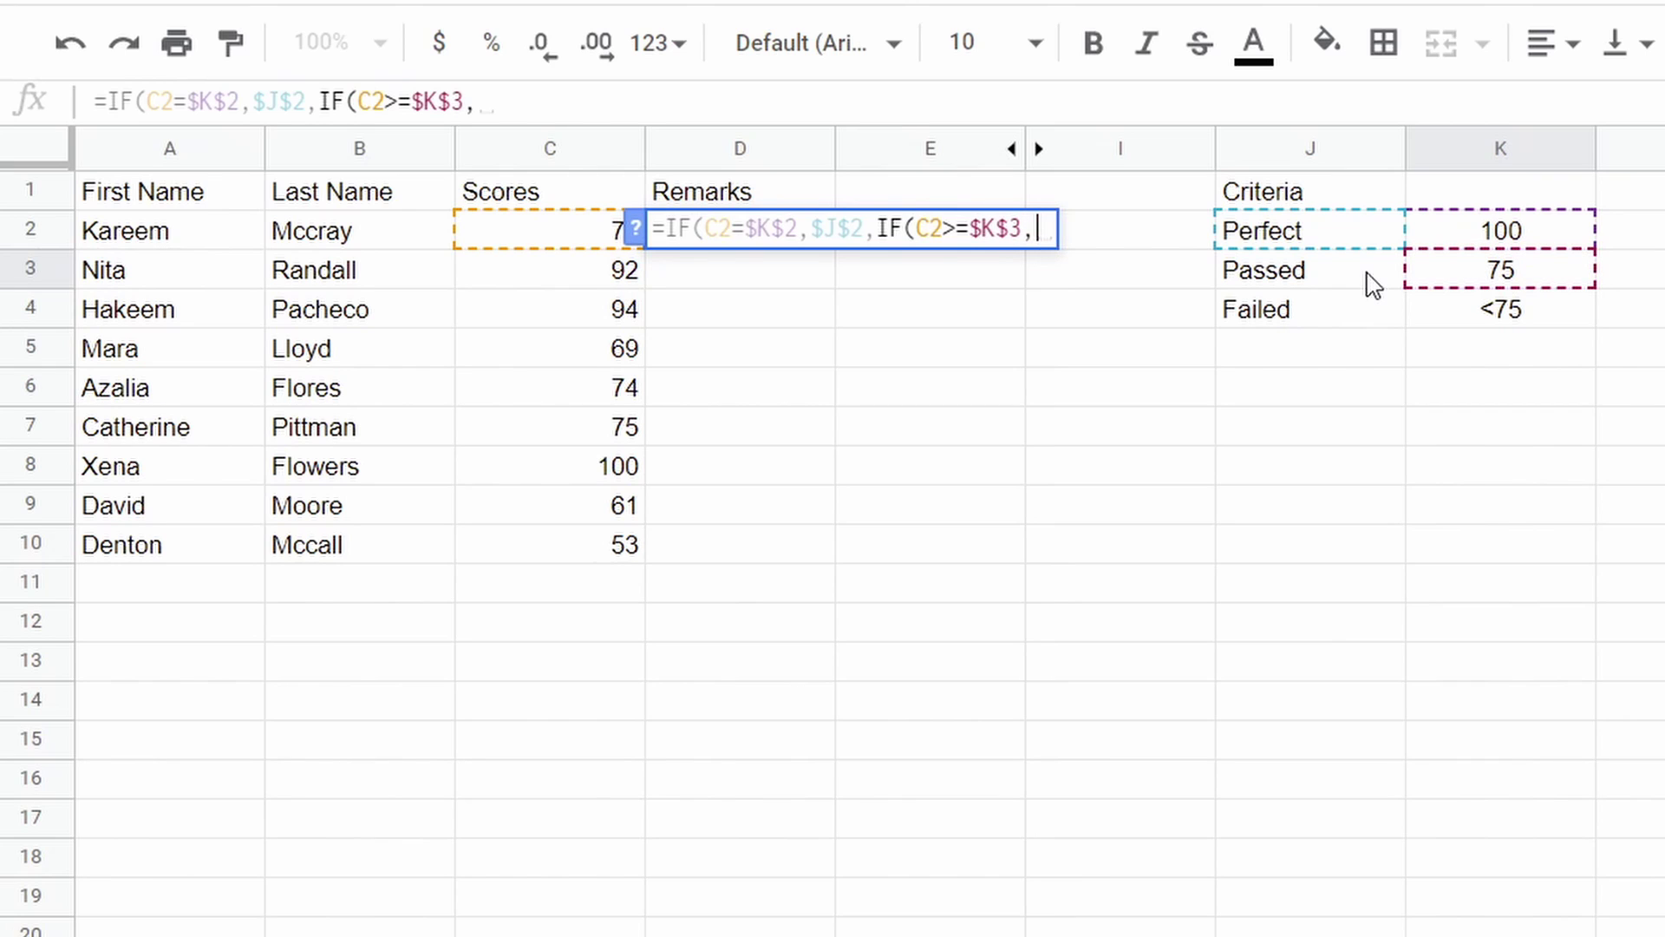
{"action": "left_click", "coordinate": [1373, 282]}
{"action": "key", "text": "F4"}
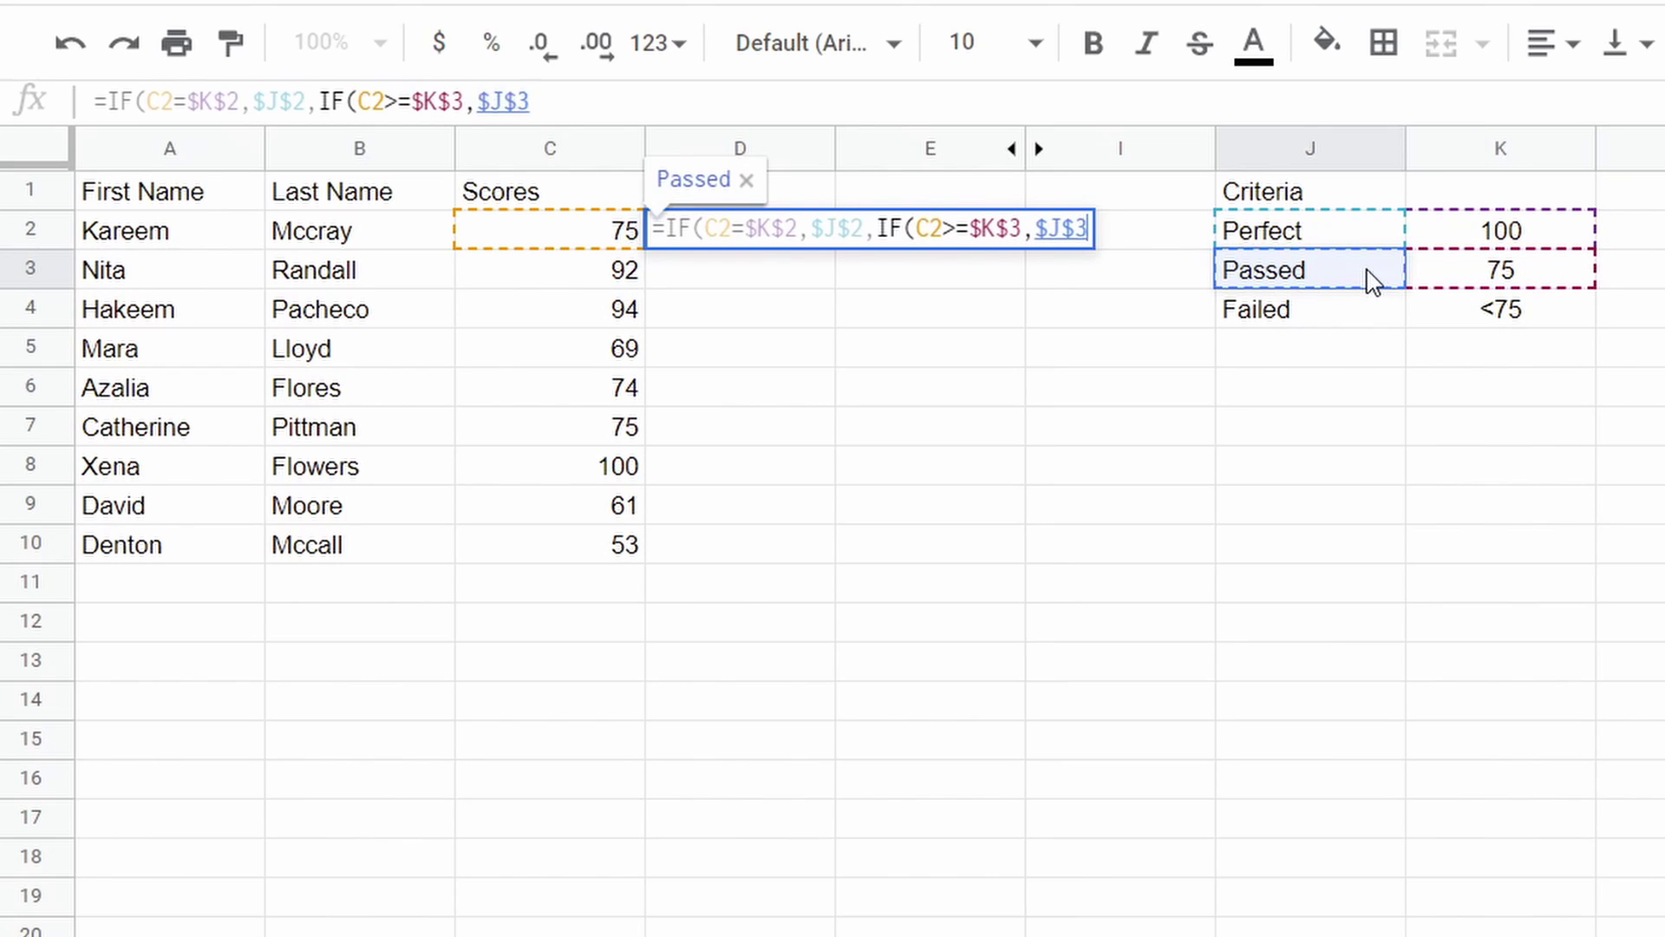
{"action": "type", "text": ","}
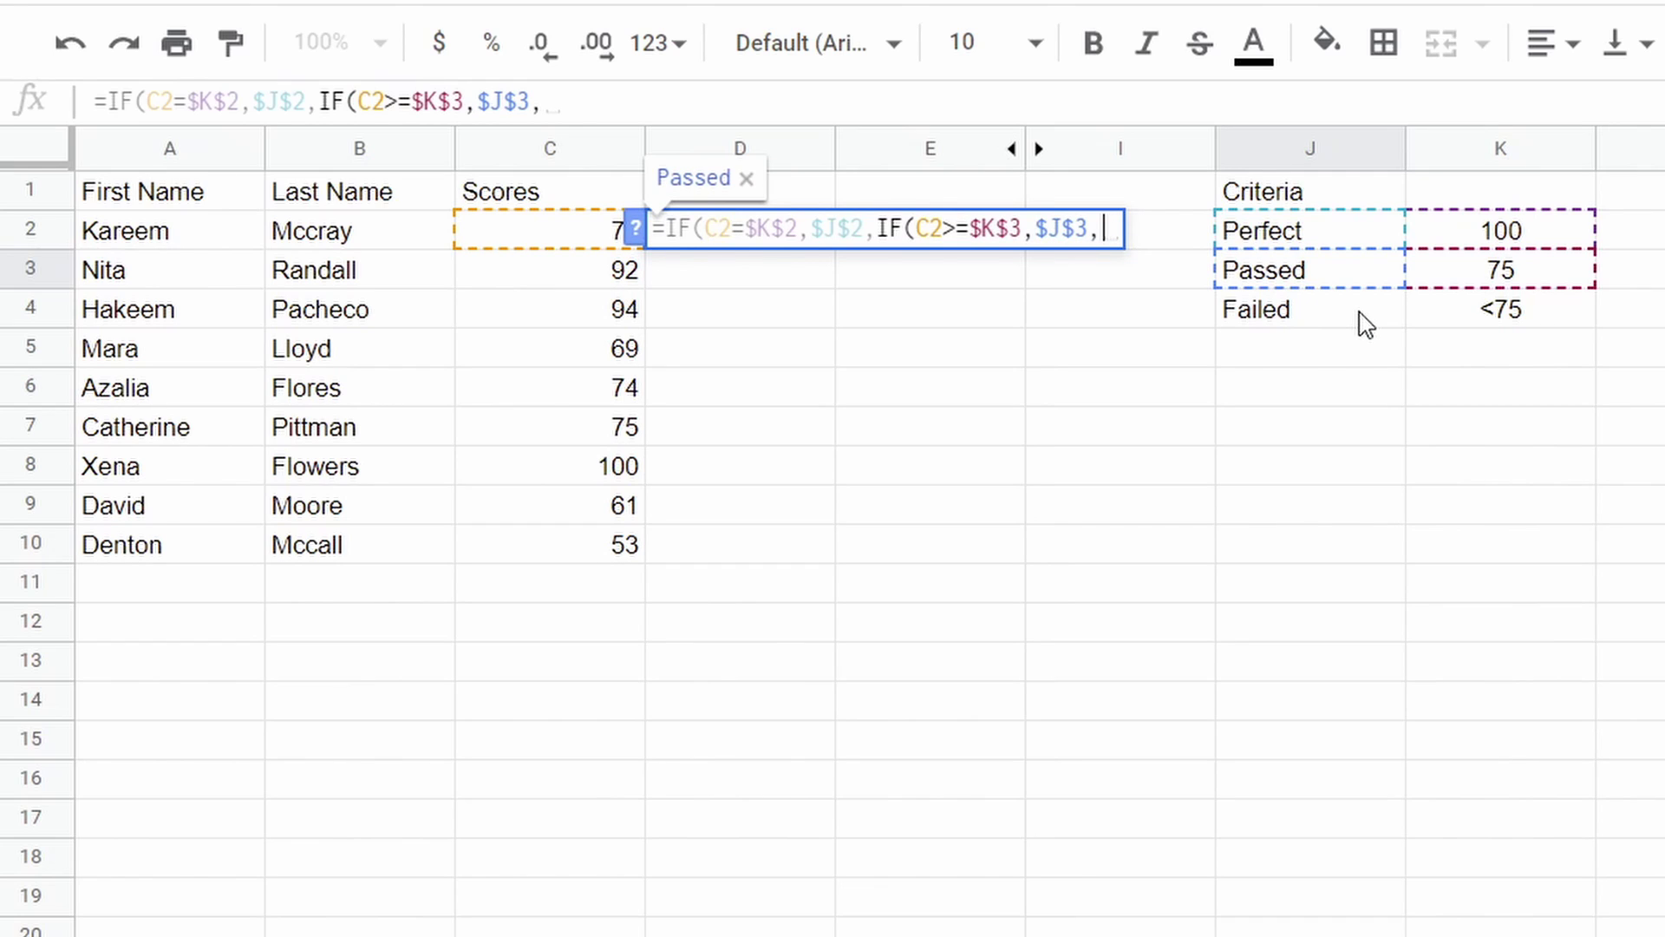
- Finish the D2 formula with $J$4 as the nested IF's false result and copy it down through D10
{"action": "left_click", "coordinate": [1366, 325]}
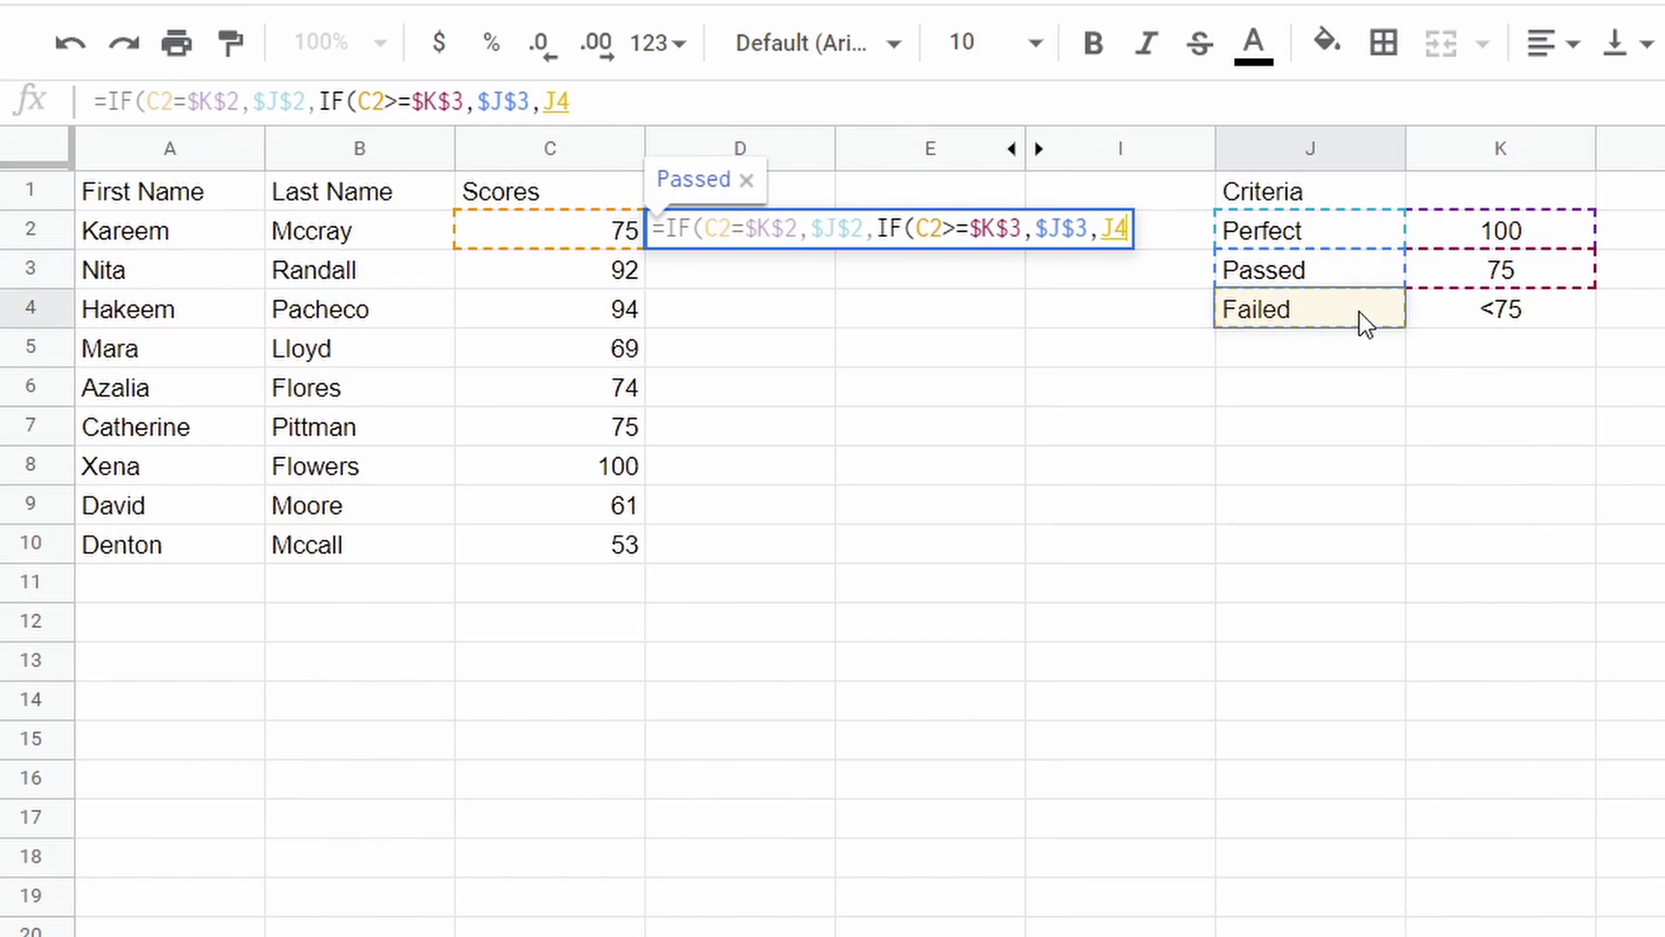
{"action": "key", "text": "F4"}
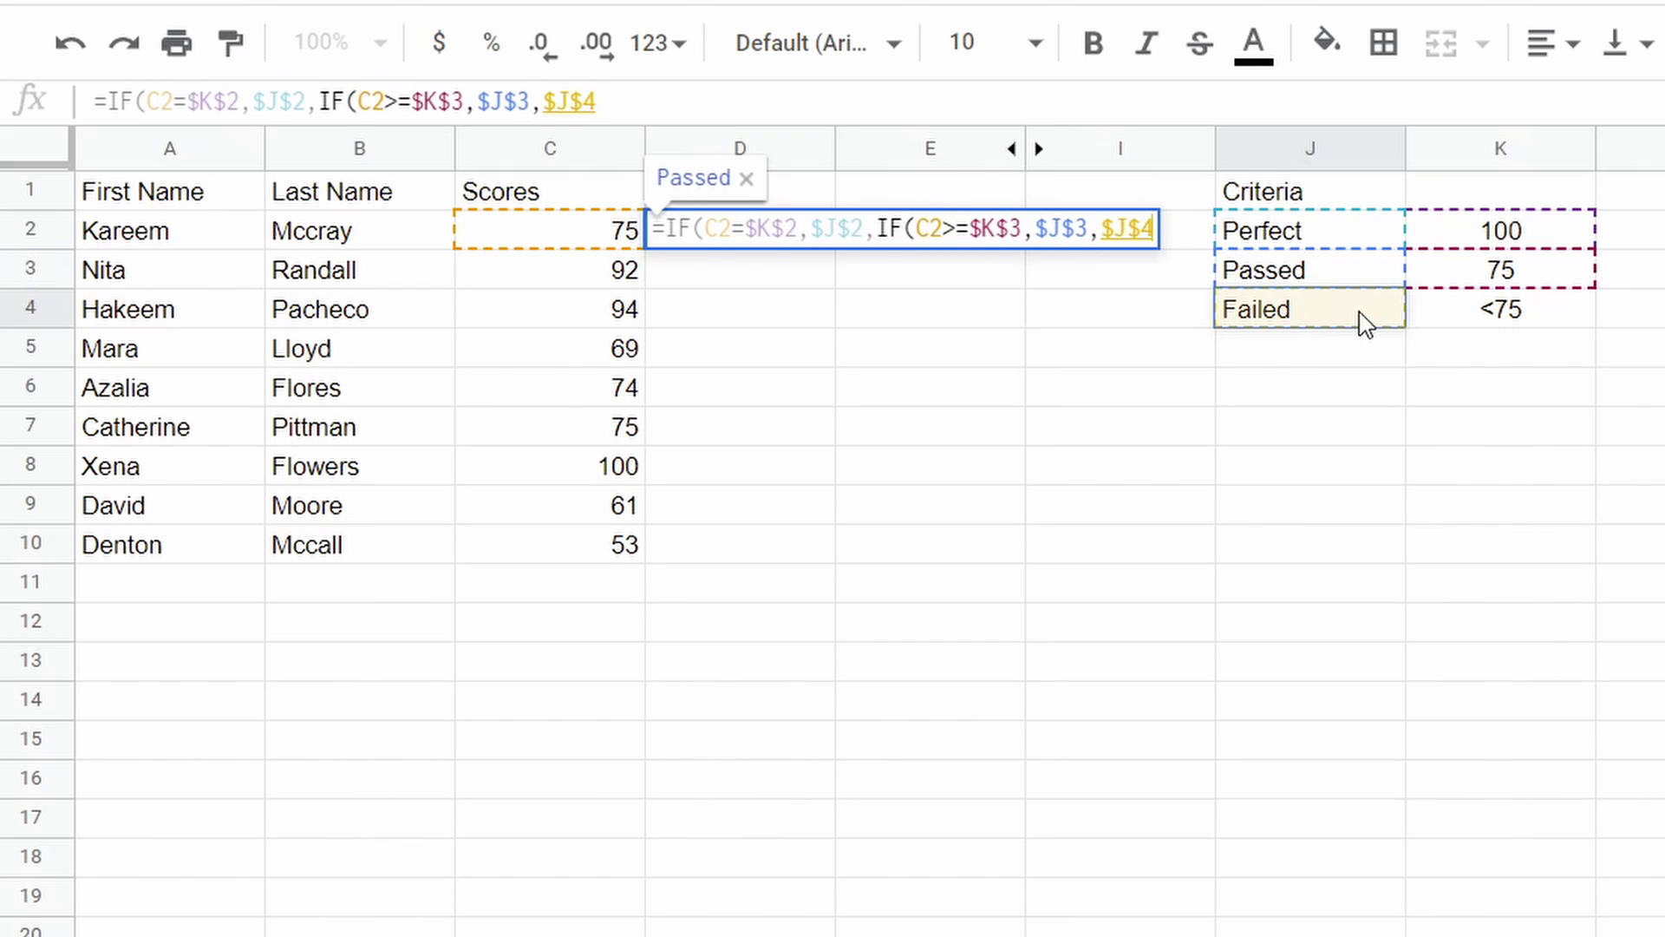
{"action": "type", "text": "))"}
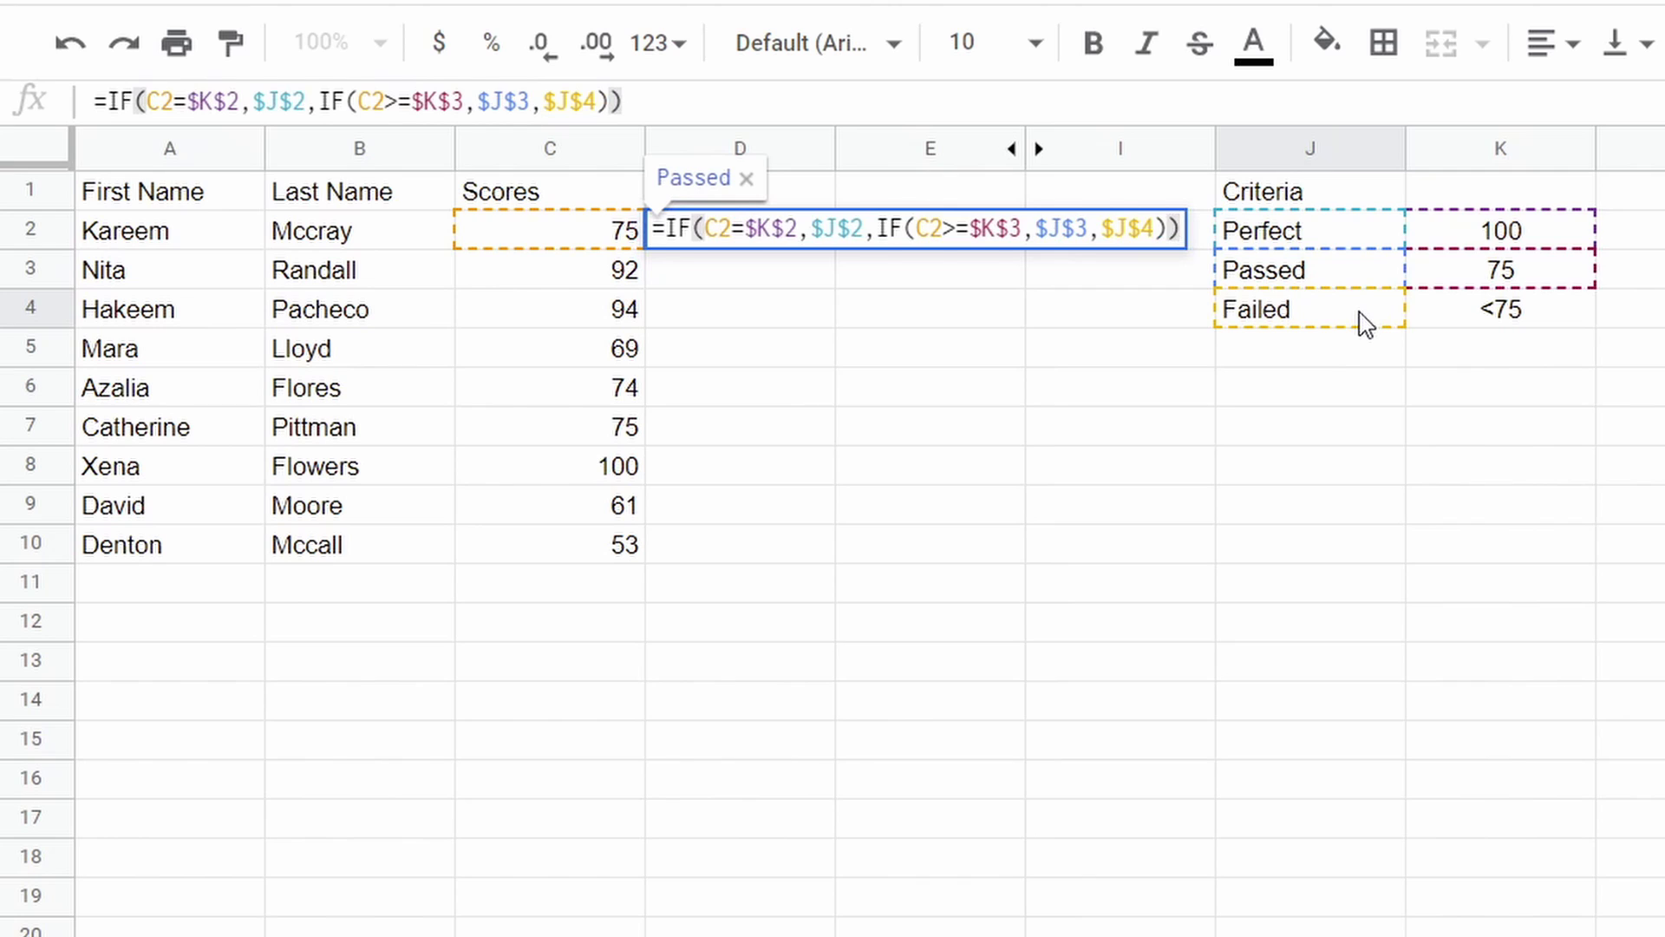
{"action": "key", "text": "Return"}
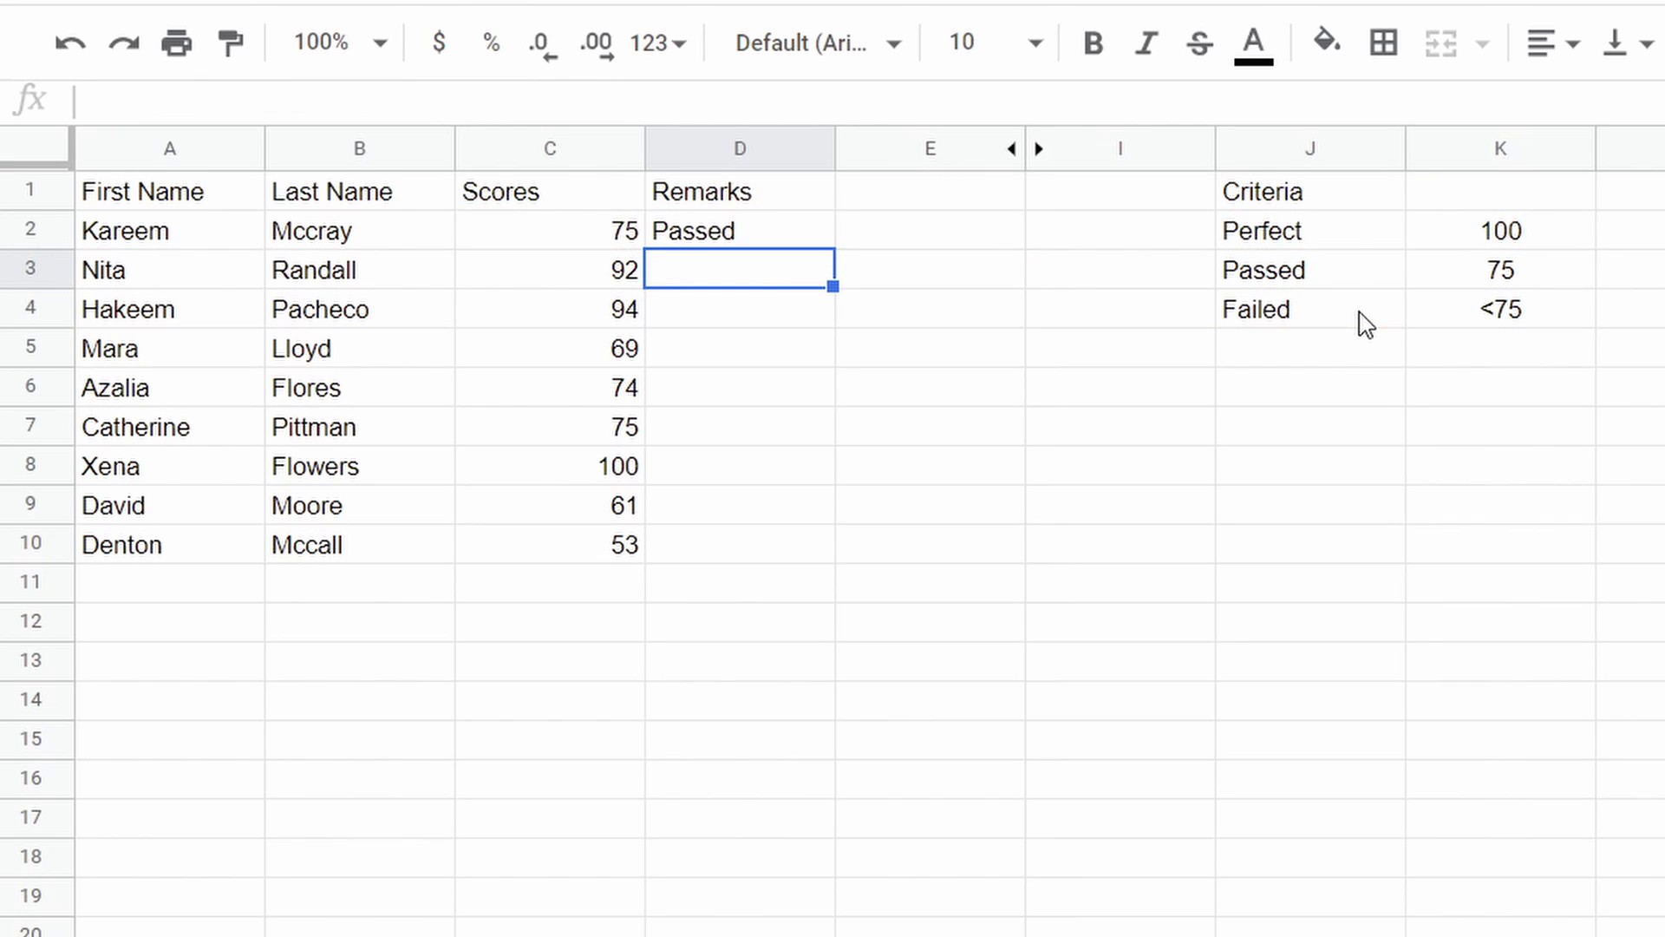
{"action": "left_click", "coordinate": [783, 233]}
{"action": "left_click_drag", "start_coordinate": [830, 246], "coordinate": [817, 564]}
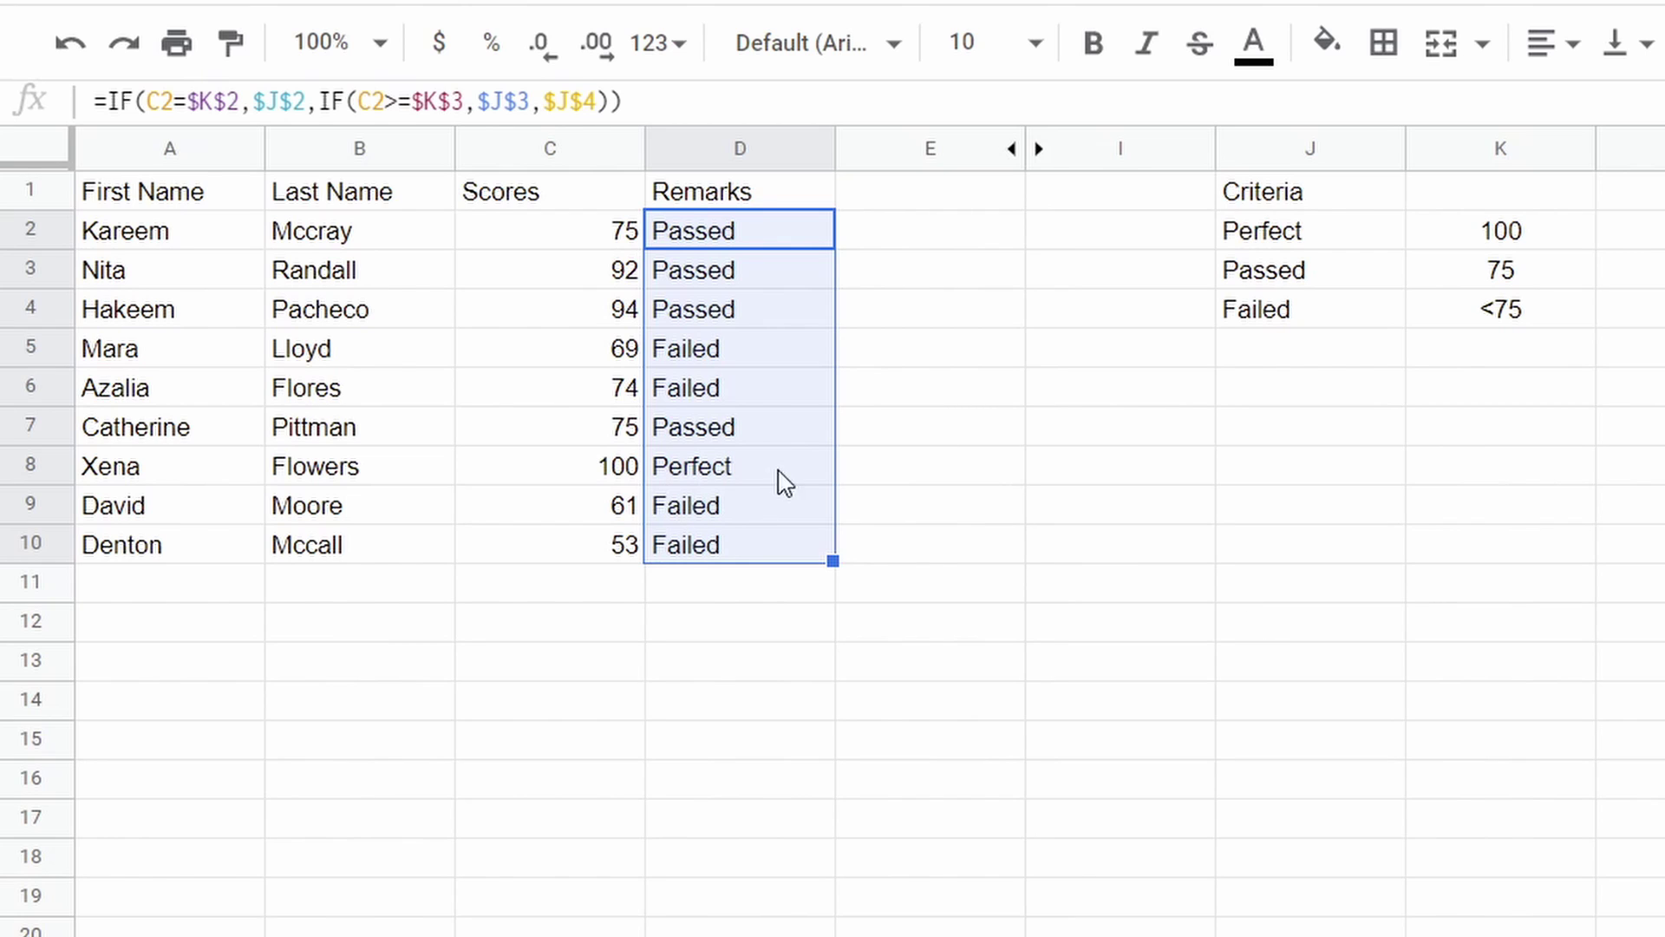
{"action": "left_click_drag", "start_coordinate": [154, 470], "coordinate": [734, 478]}
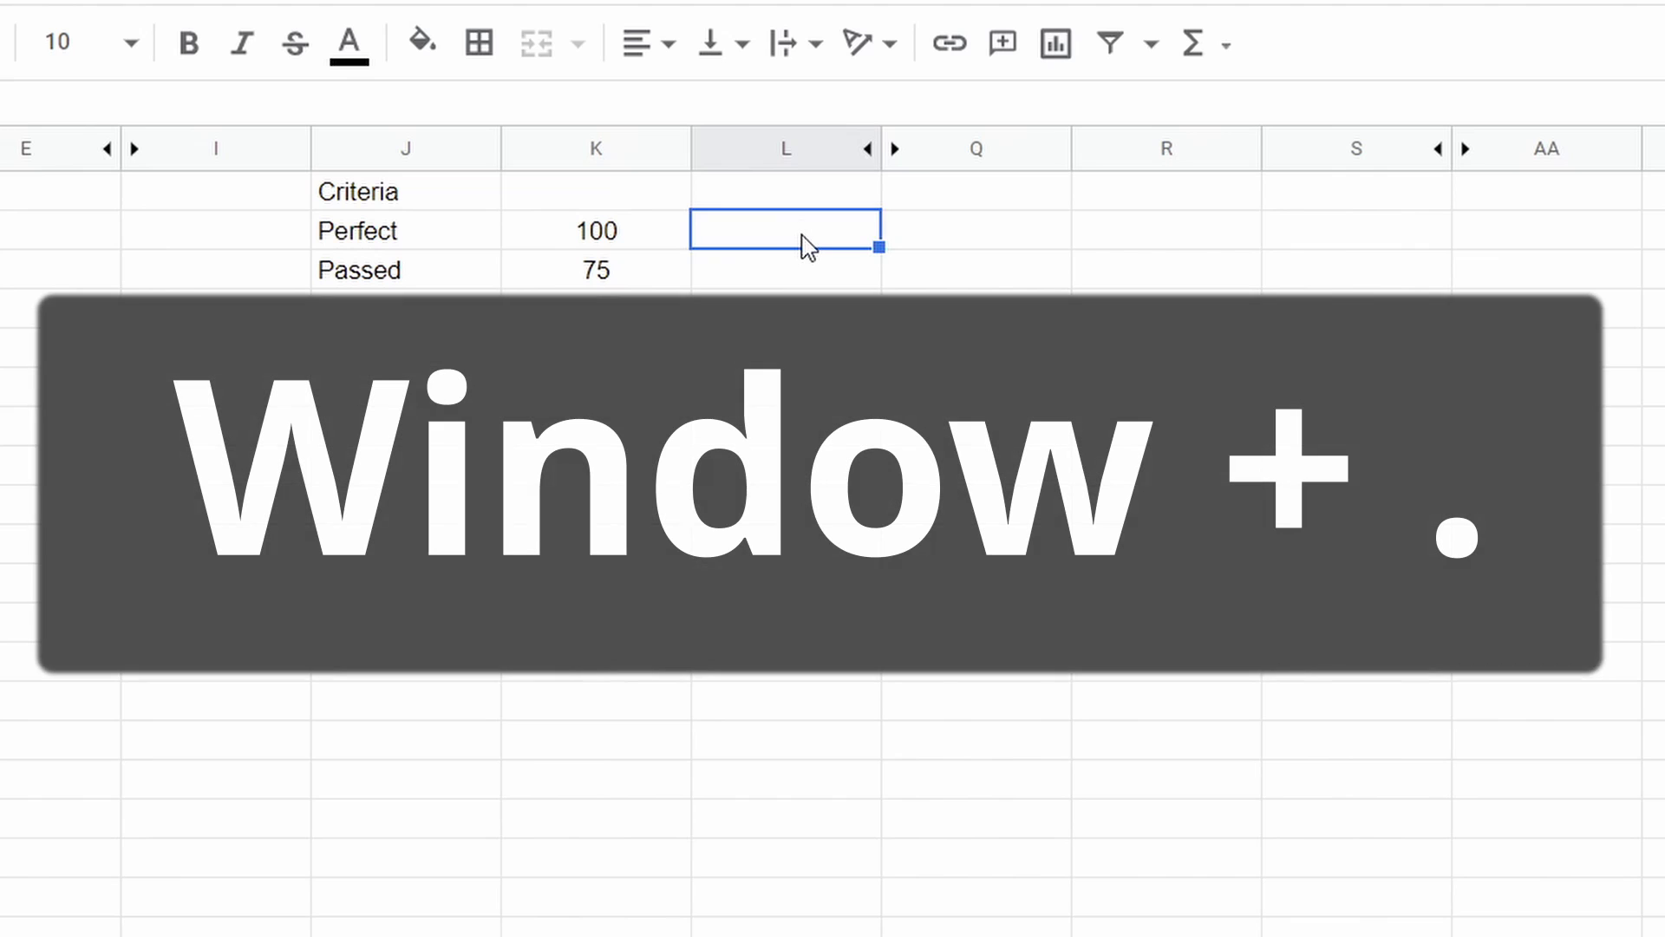
- Insert the 💯 emoji in cell L2 beside the Perfect criterion, searching the emoji picker for "100"
{"action": "double_click", "coordinate": [803, 239]}
{"action": "key", "text": "super+period"}
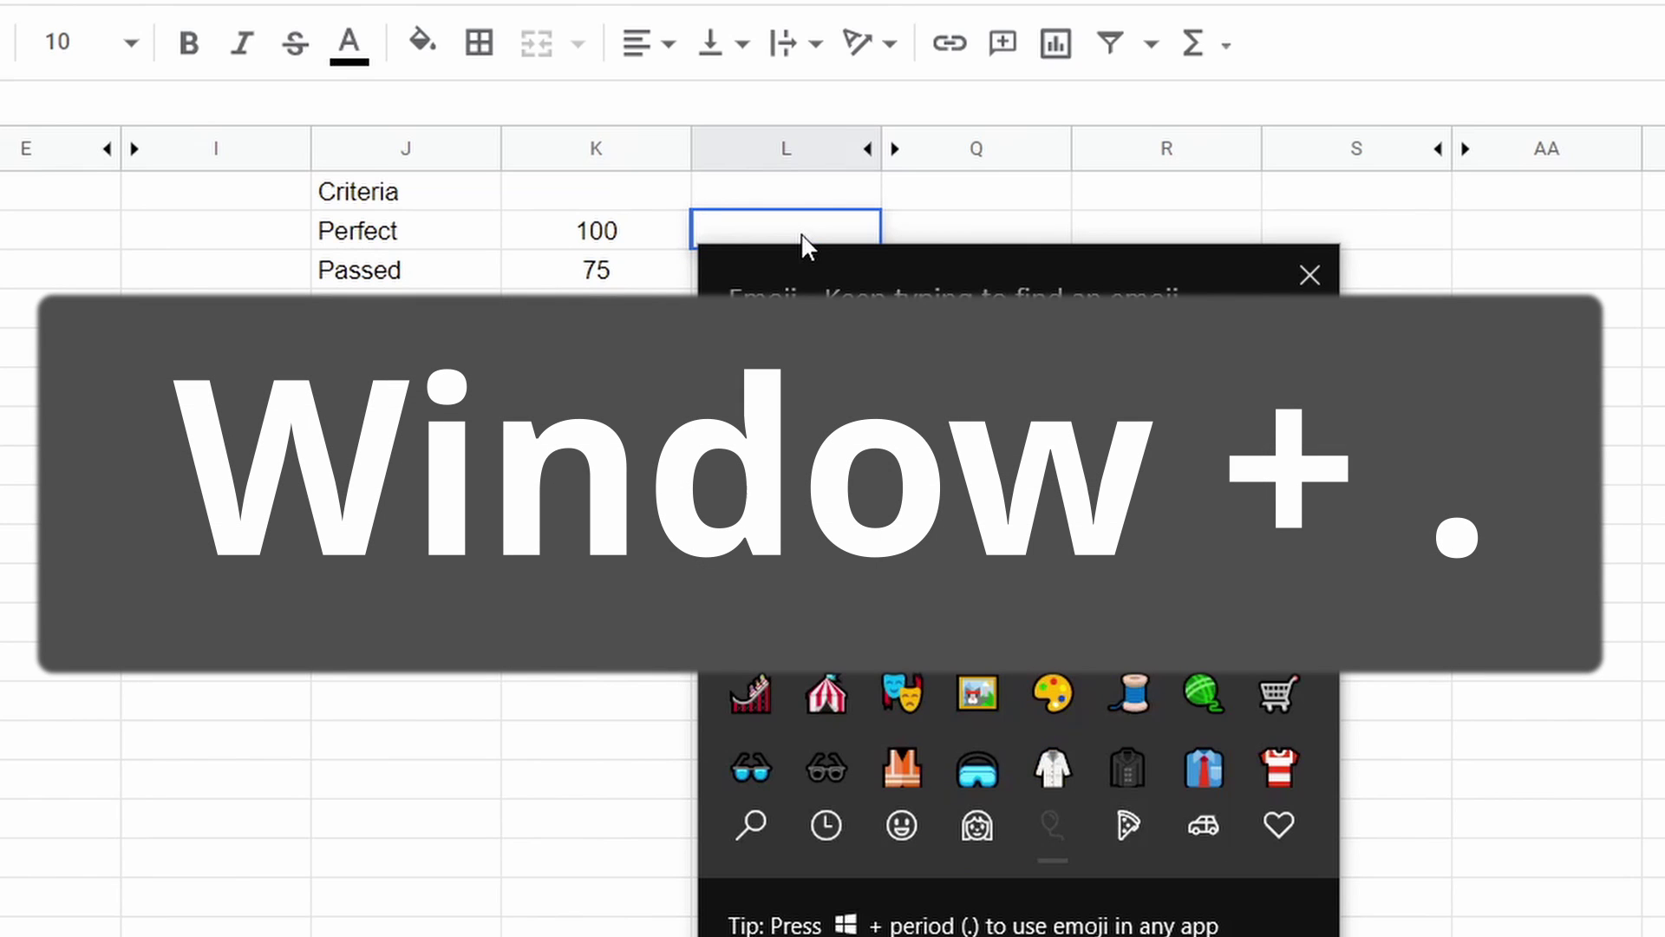
{"action": "type", "text": "100"}
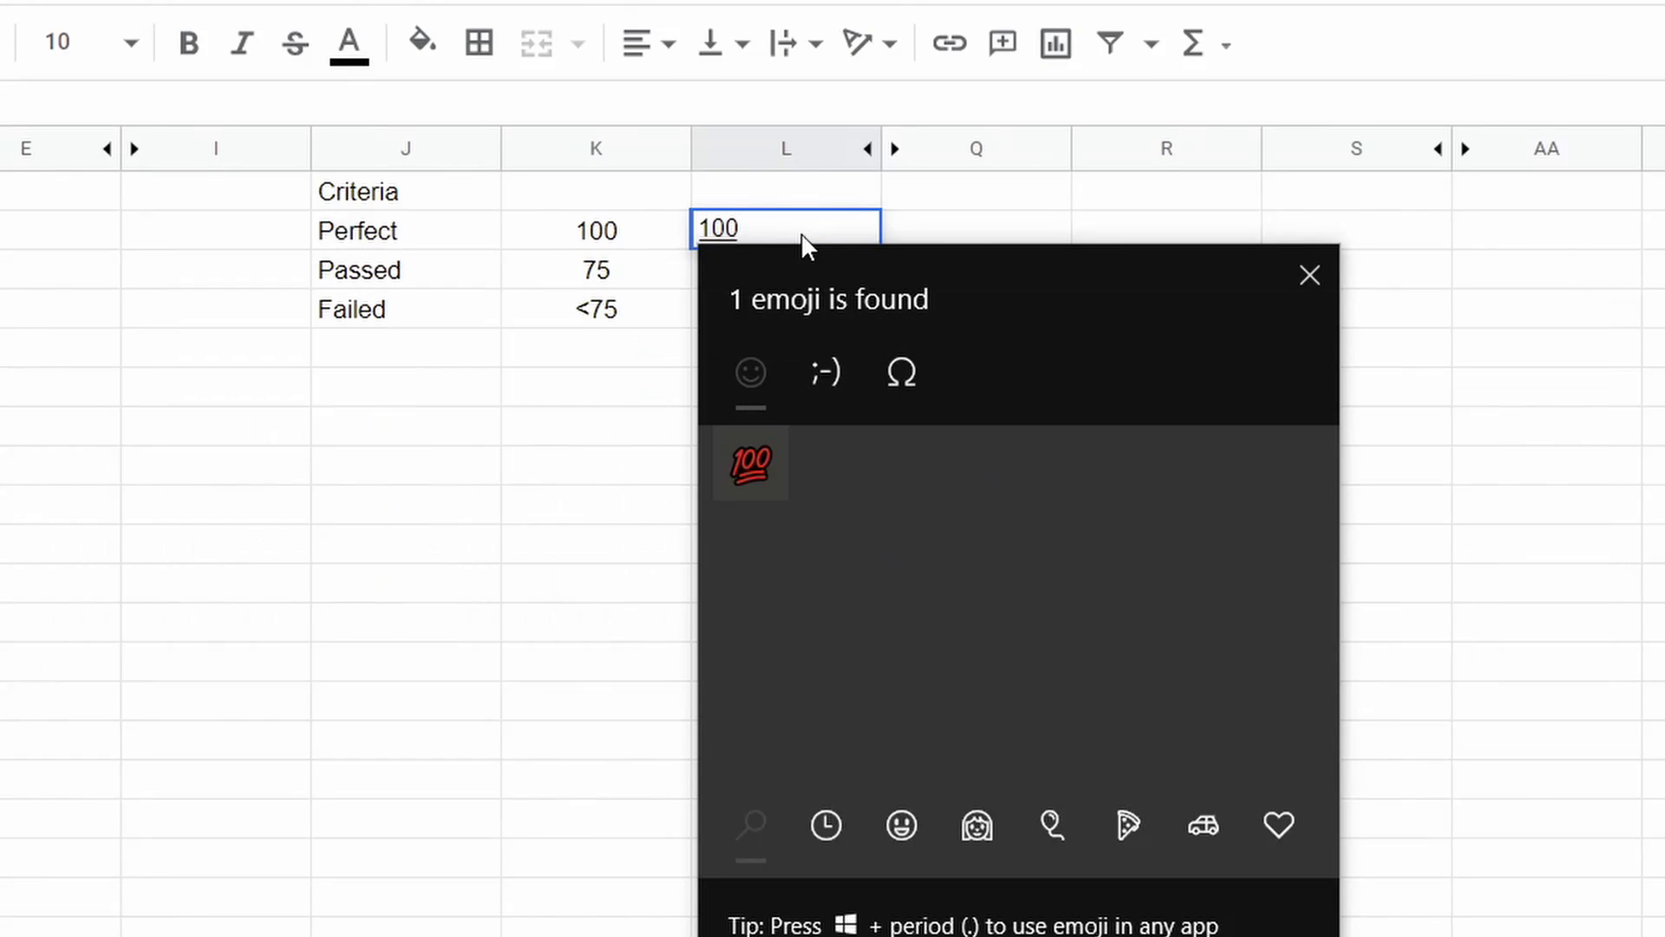
{"action": "left_click", "coordinate": [751, 468]}
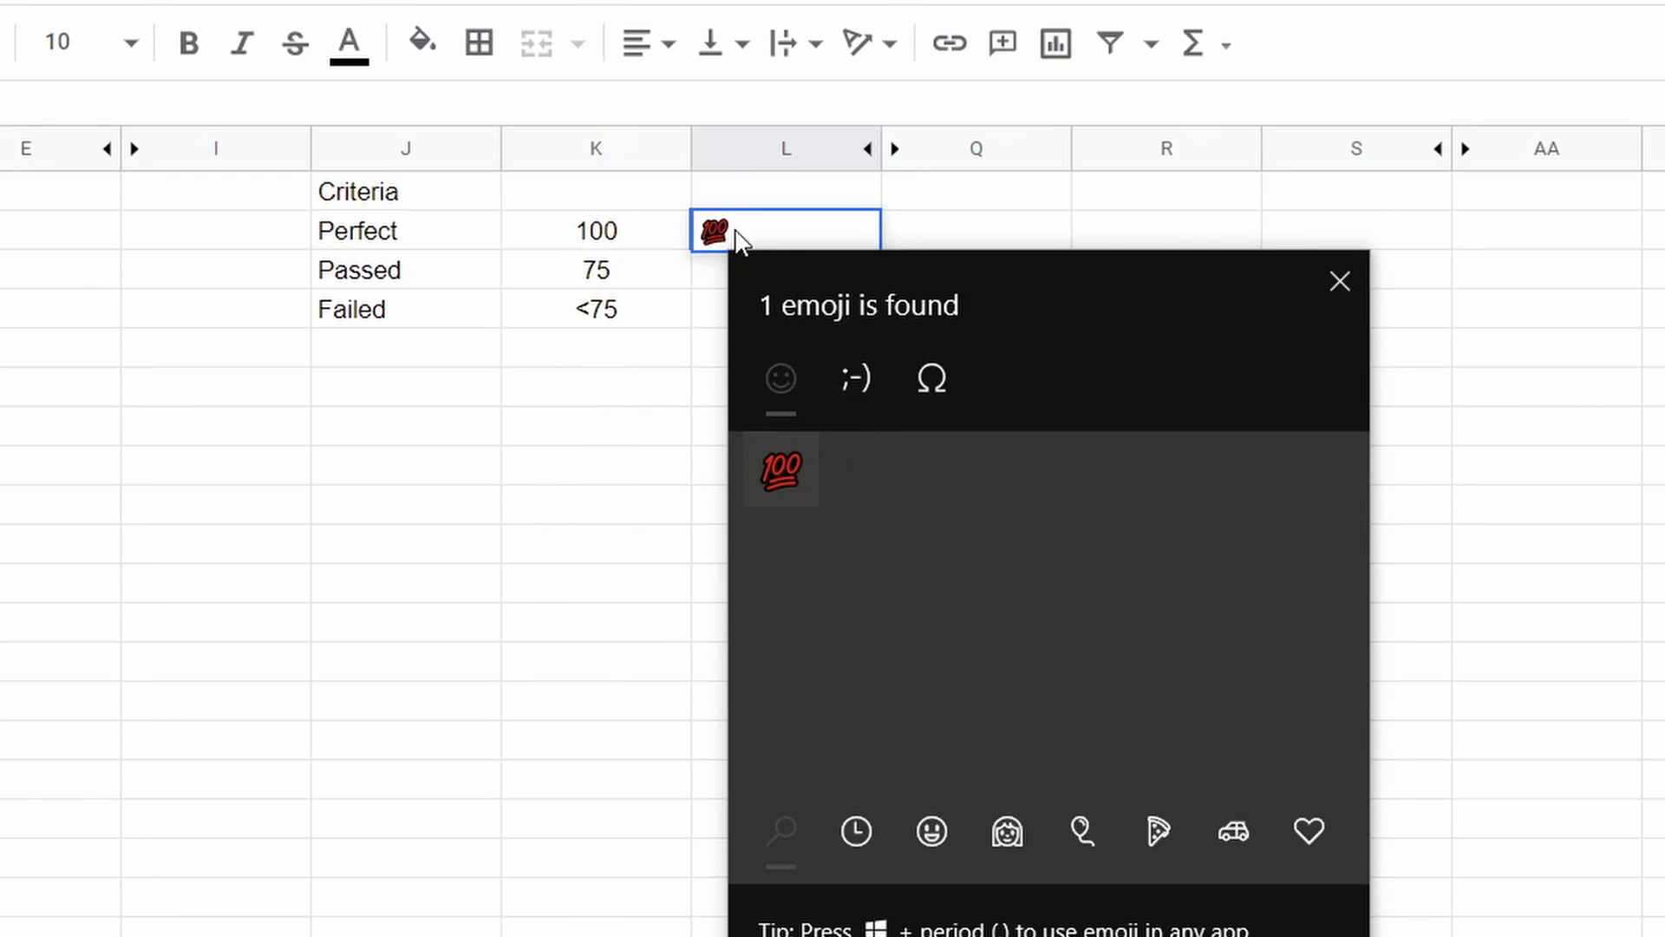
- Insert the raising-hands emoji in cell L3 beside the Passed criterion, searching the emoji picker for "hand"
{"action": "left_click", "coordinate": [752, 289]}
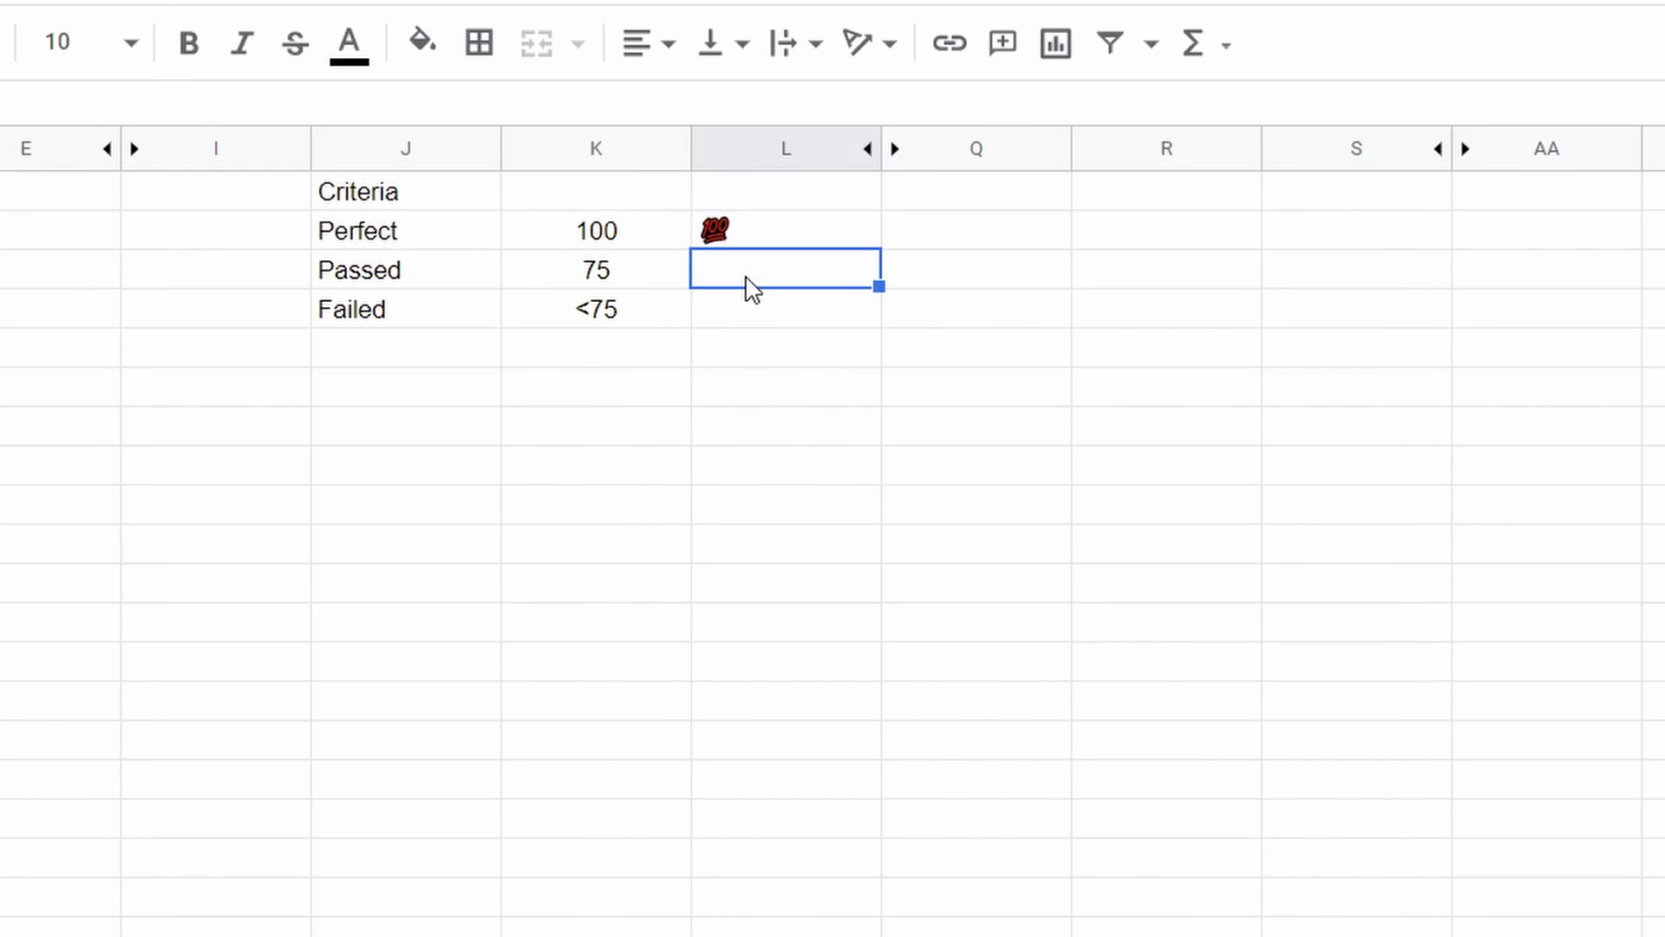
{"action": "key", "text": "super+period"}
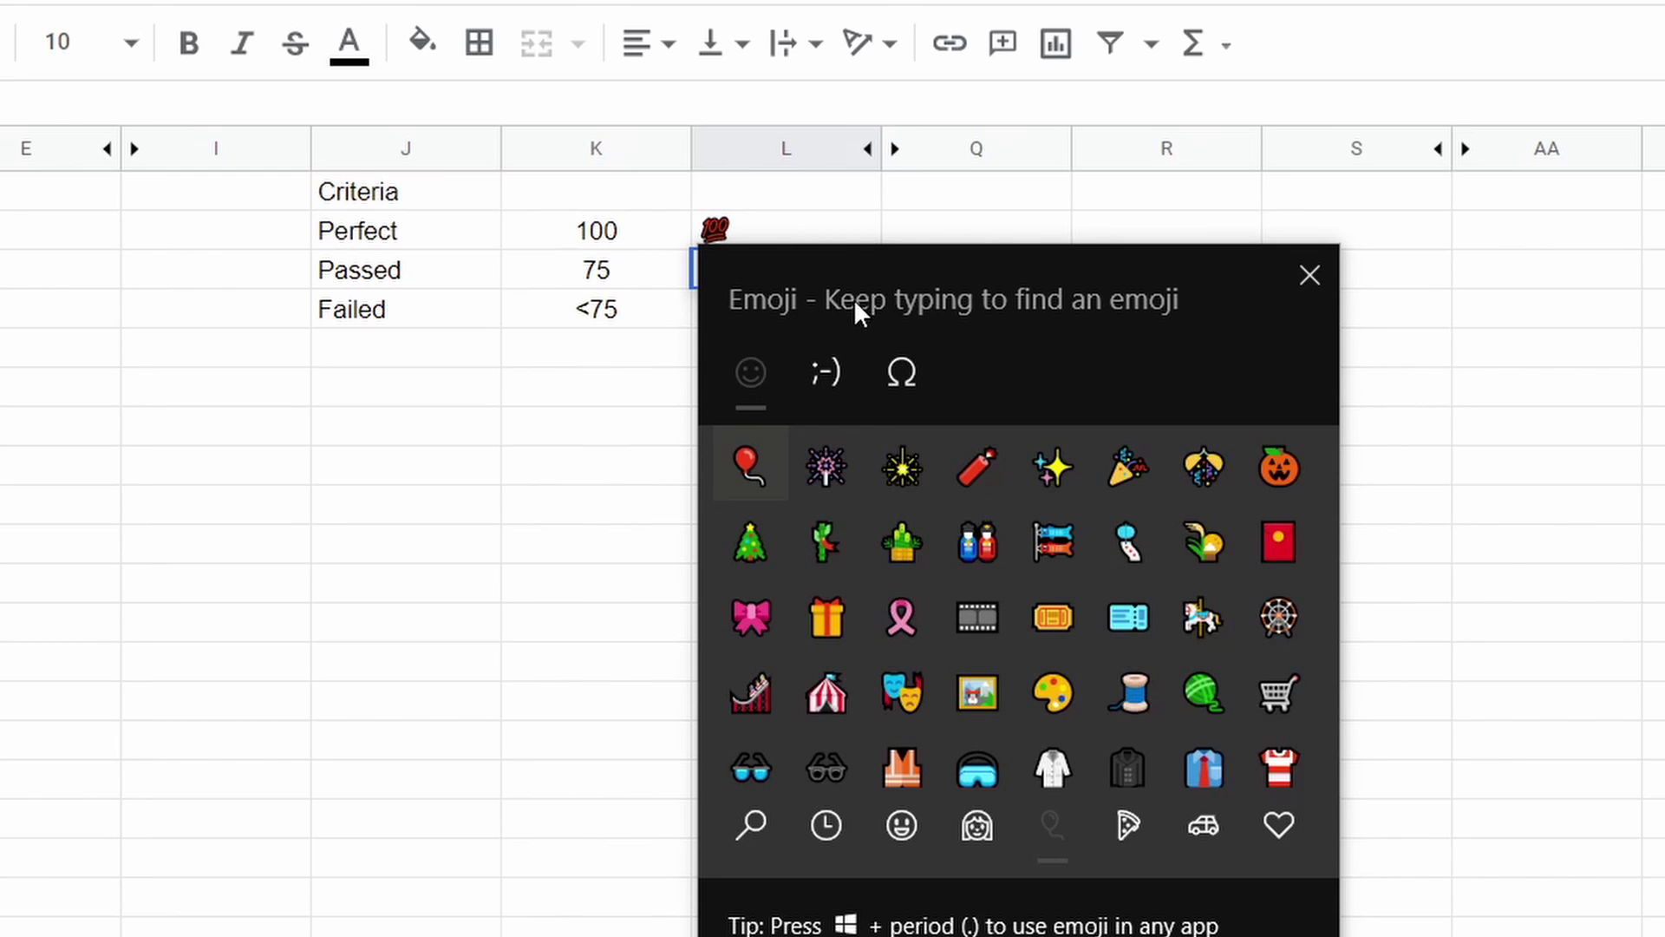
{"action": "type", "text": "handds"}
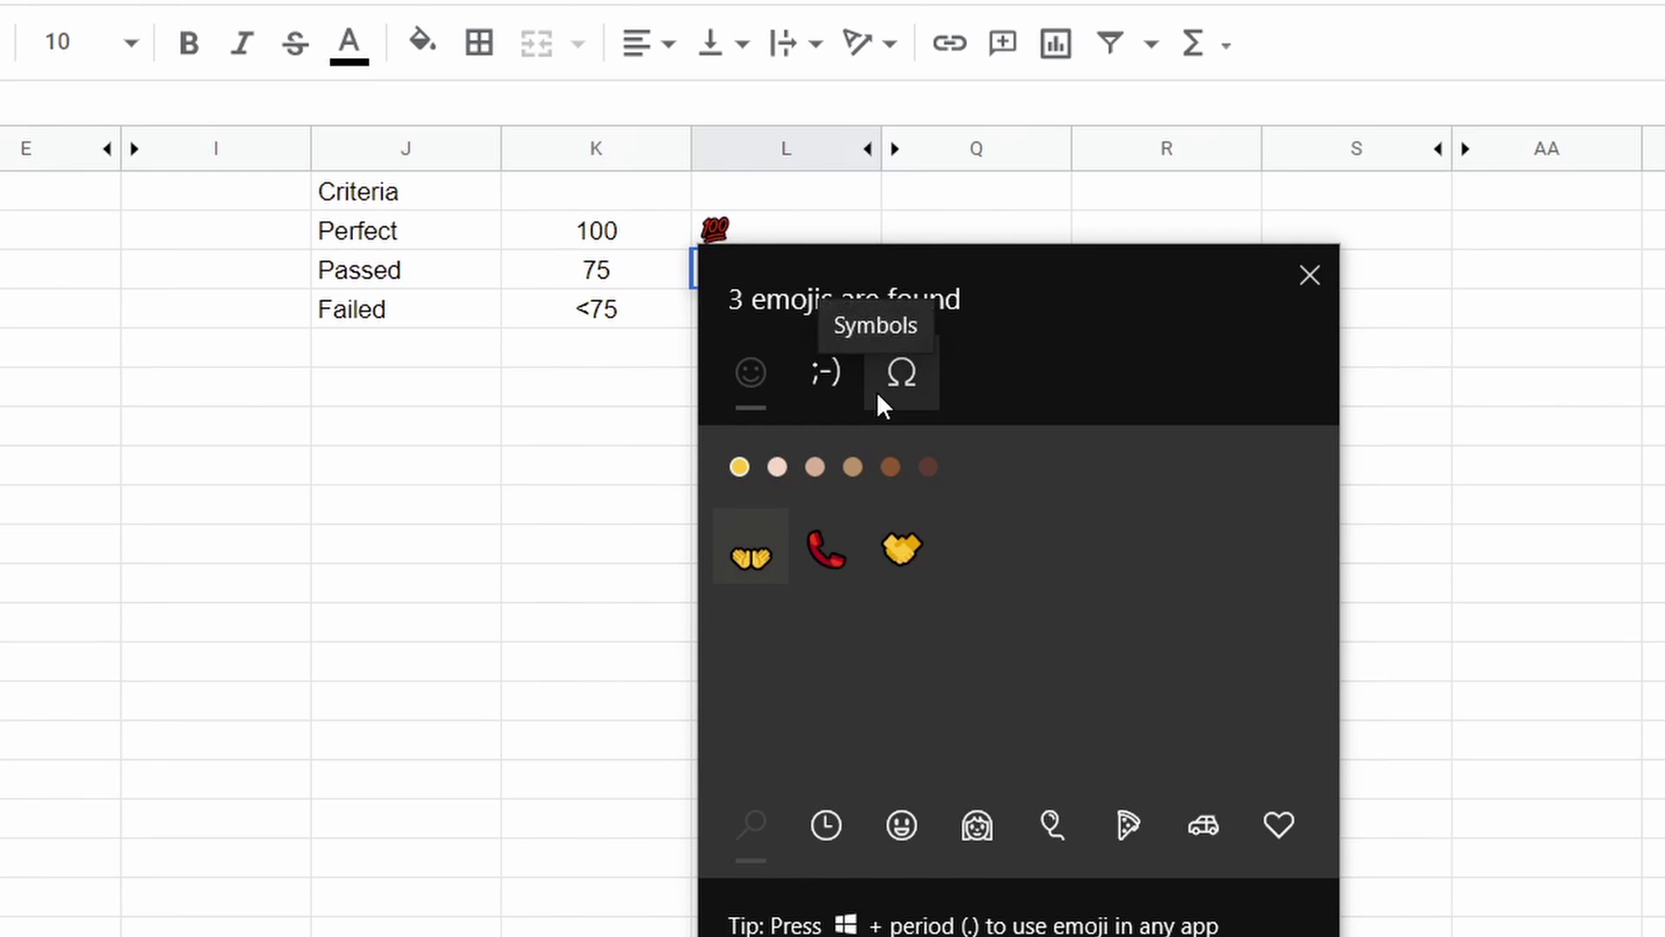
{"action": "key", "text": "BackSpace"}
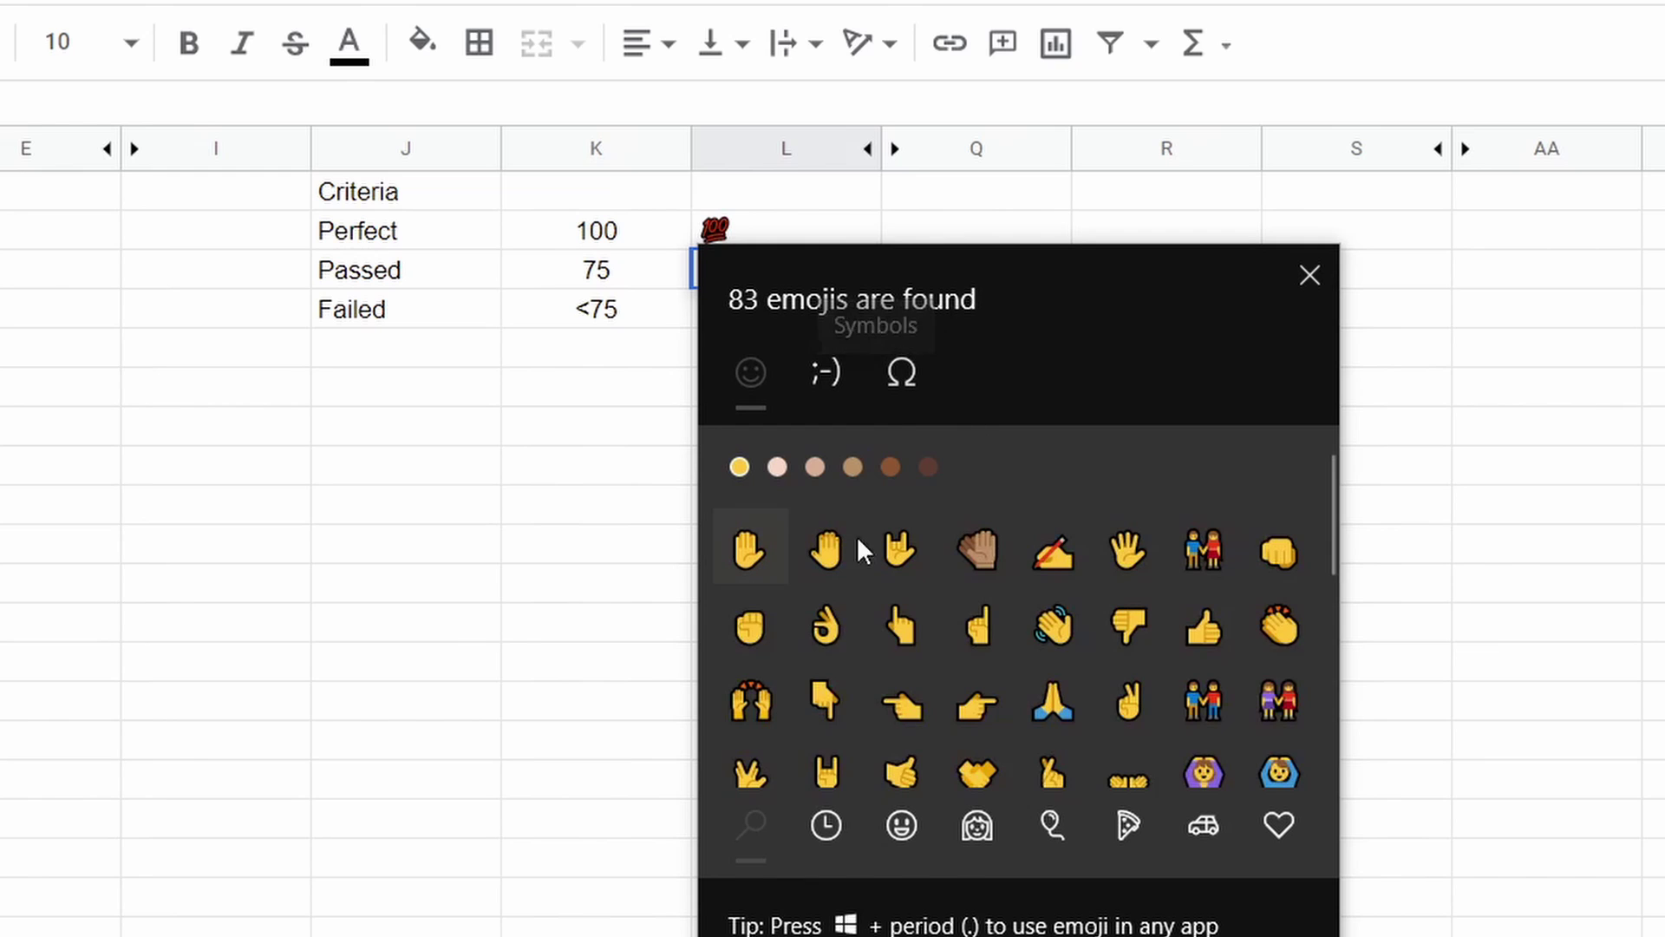
{"action": "left_click", "coordinate": [767, 711]}
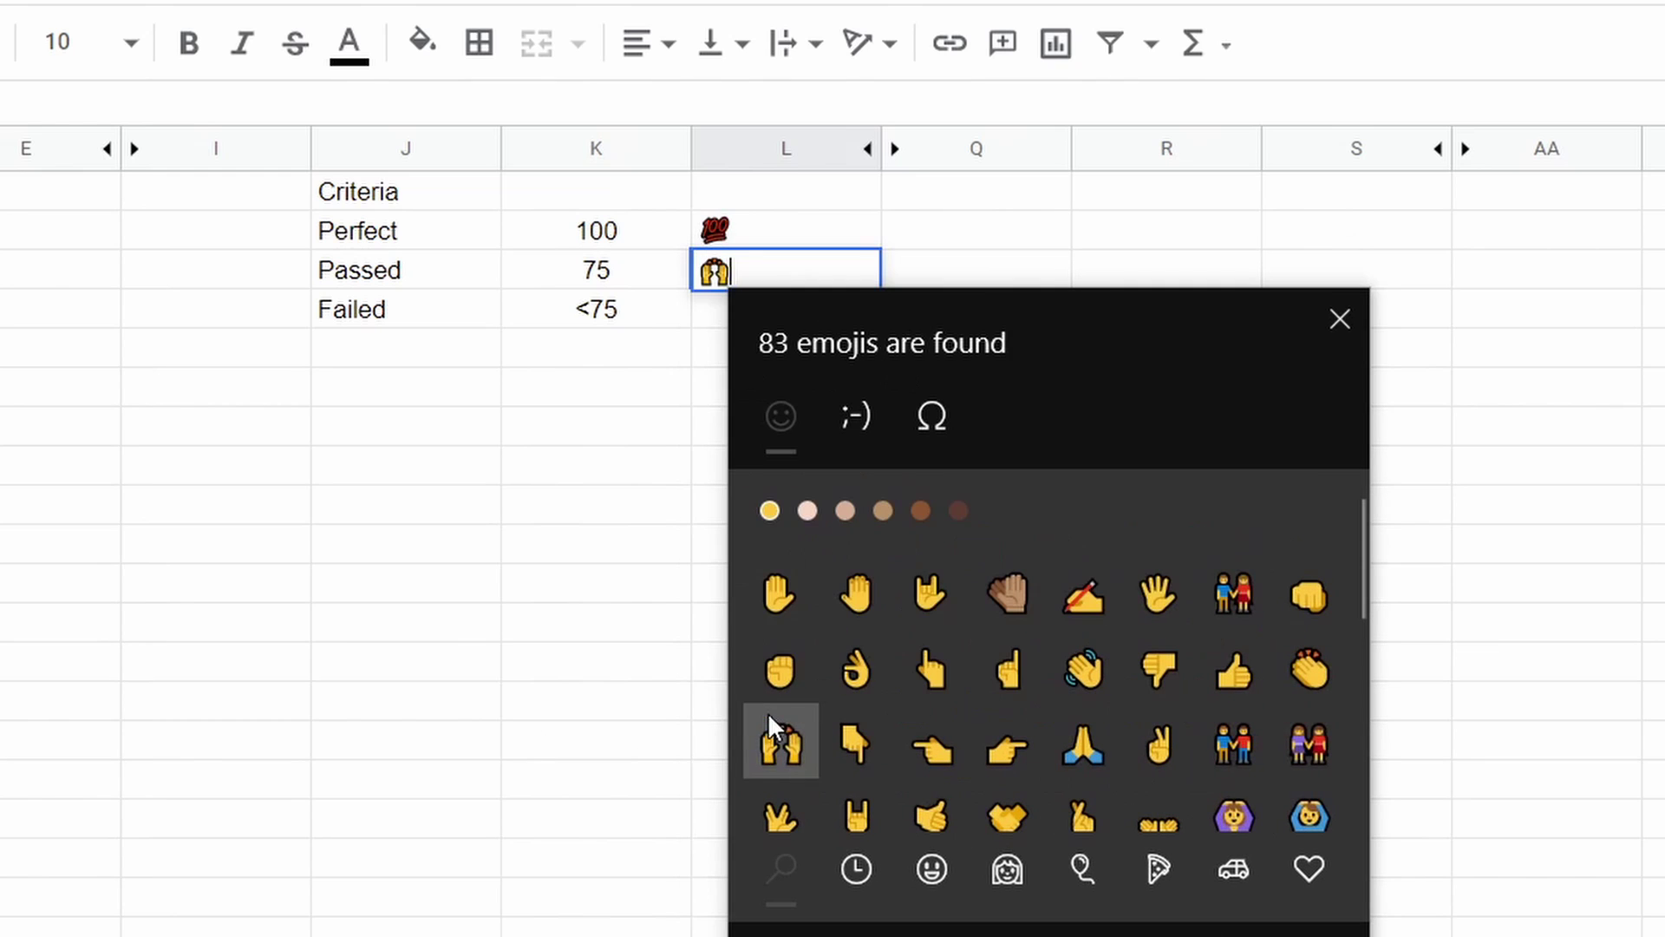
- Insert a sad-face emoji in cell L4 beside the Failed criterion, searching the emoji picker for "sad"
{"action": "left_click", "coordinate": [719, 316]}
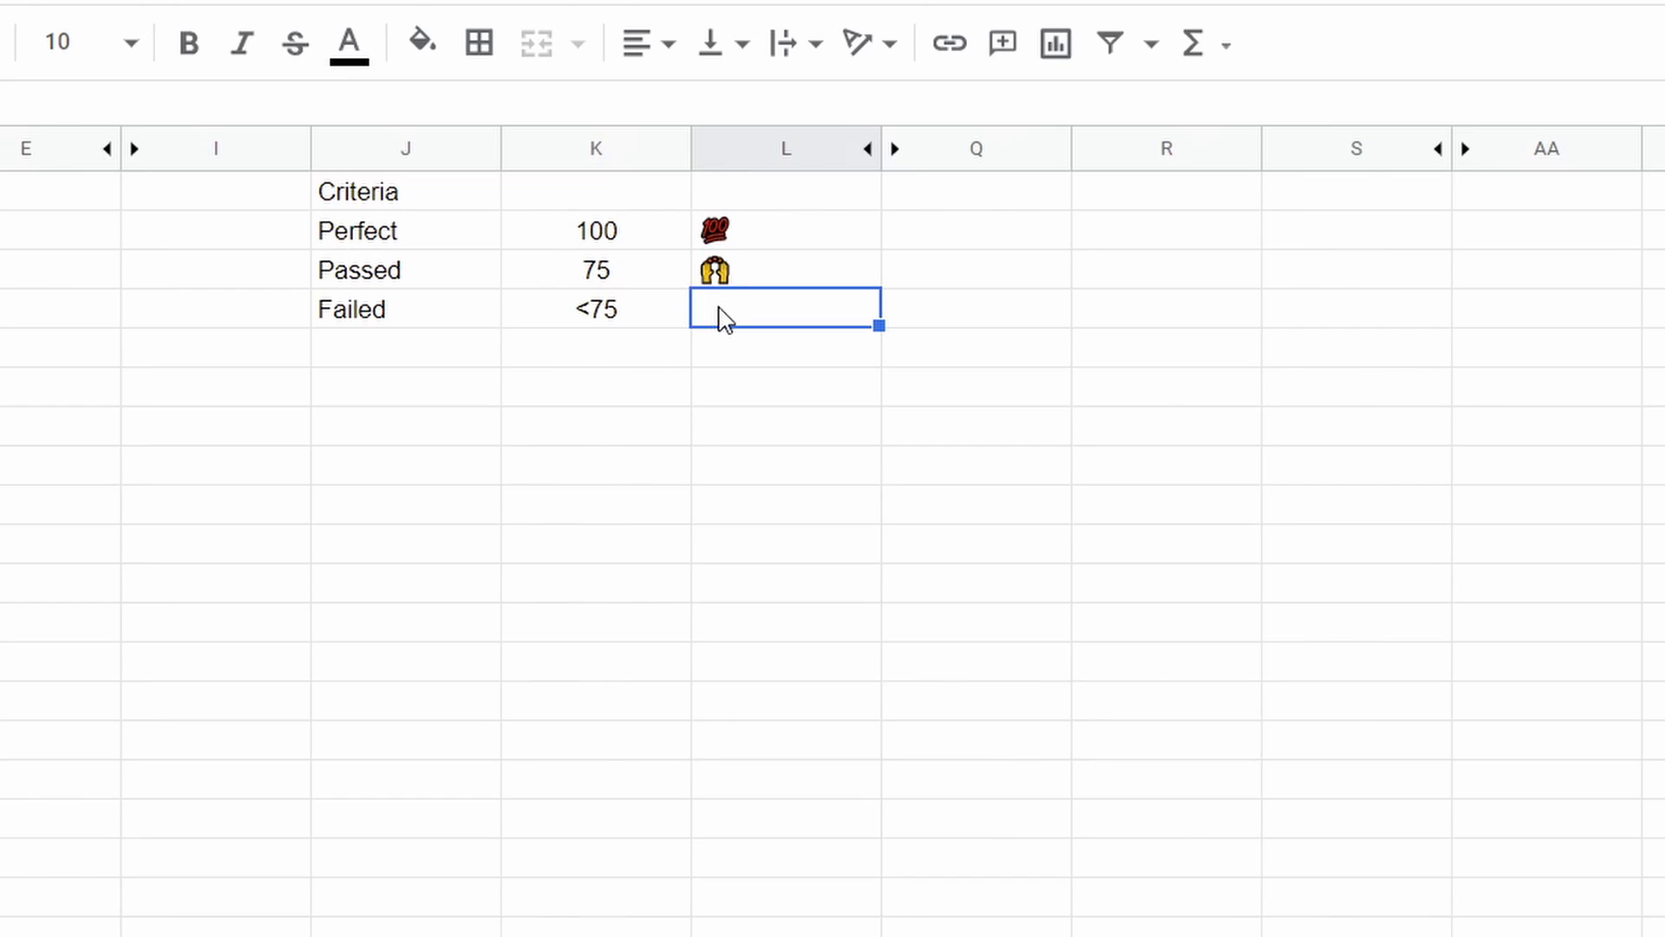
{"action": "key", "text": "super+period"}
{"action": "type", "text": "sad"}
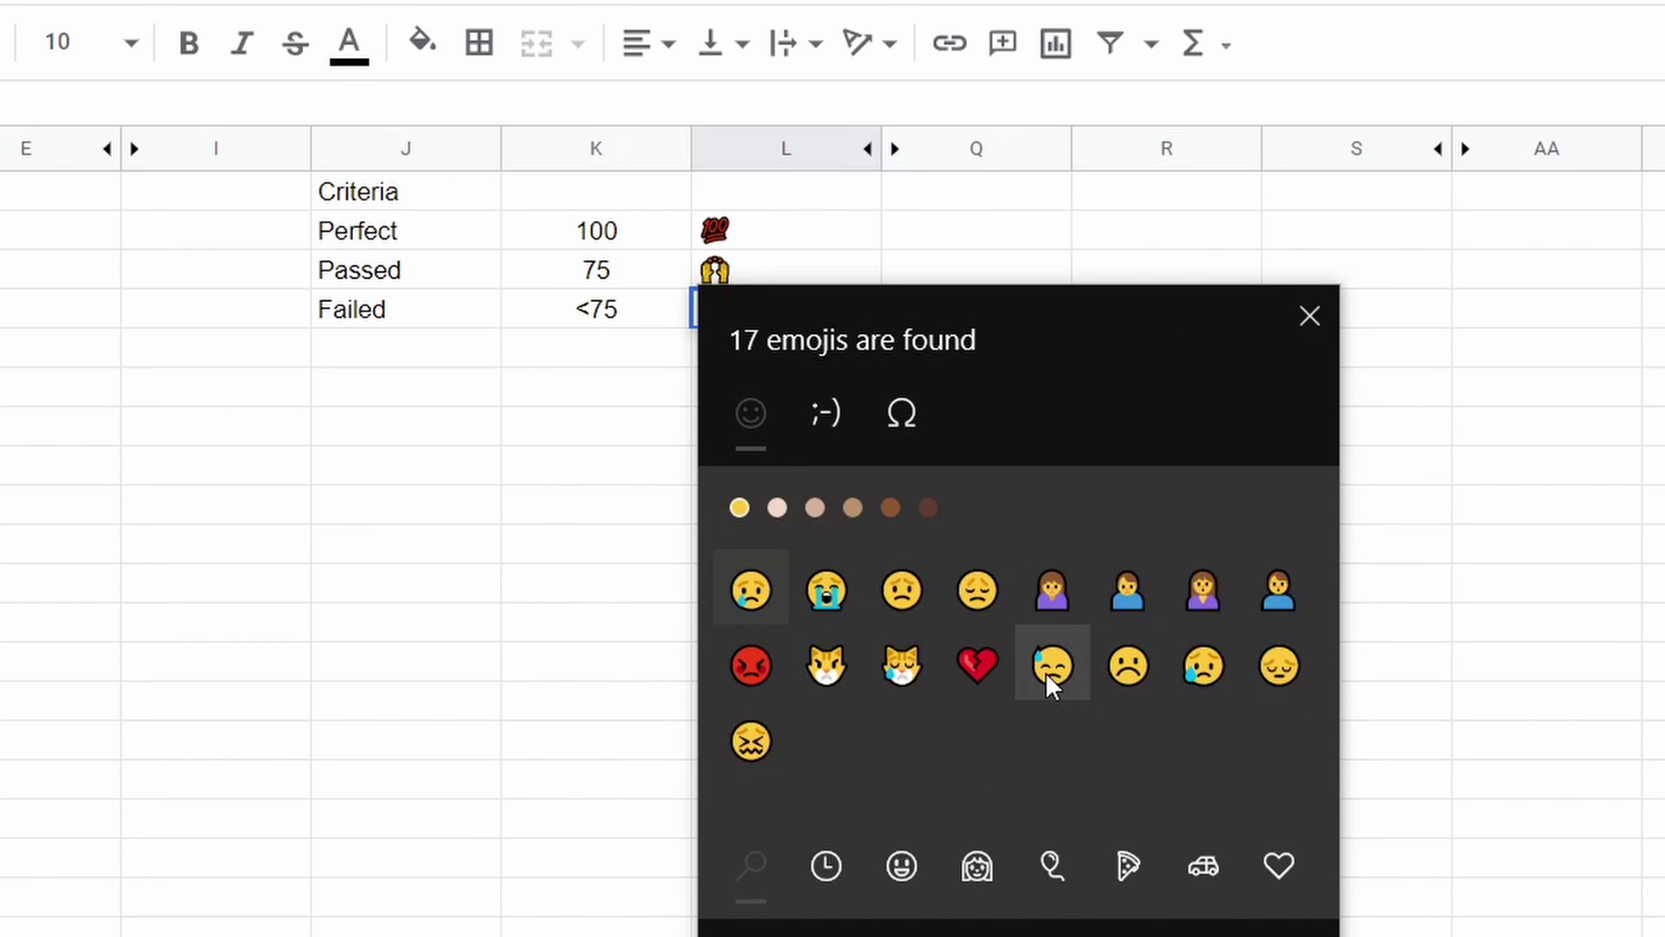
{"action": "left_click", "coordinate": [977, 589]}
{"action": "key", "text": "Escape"}
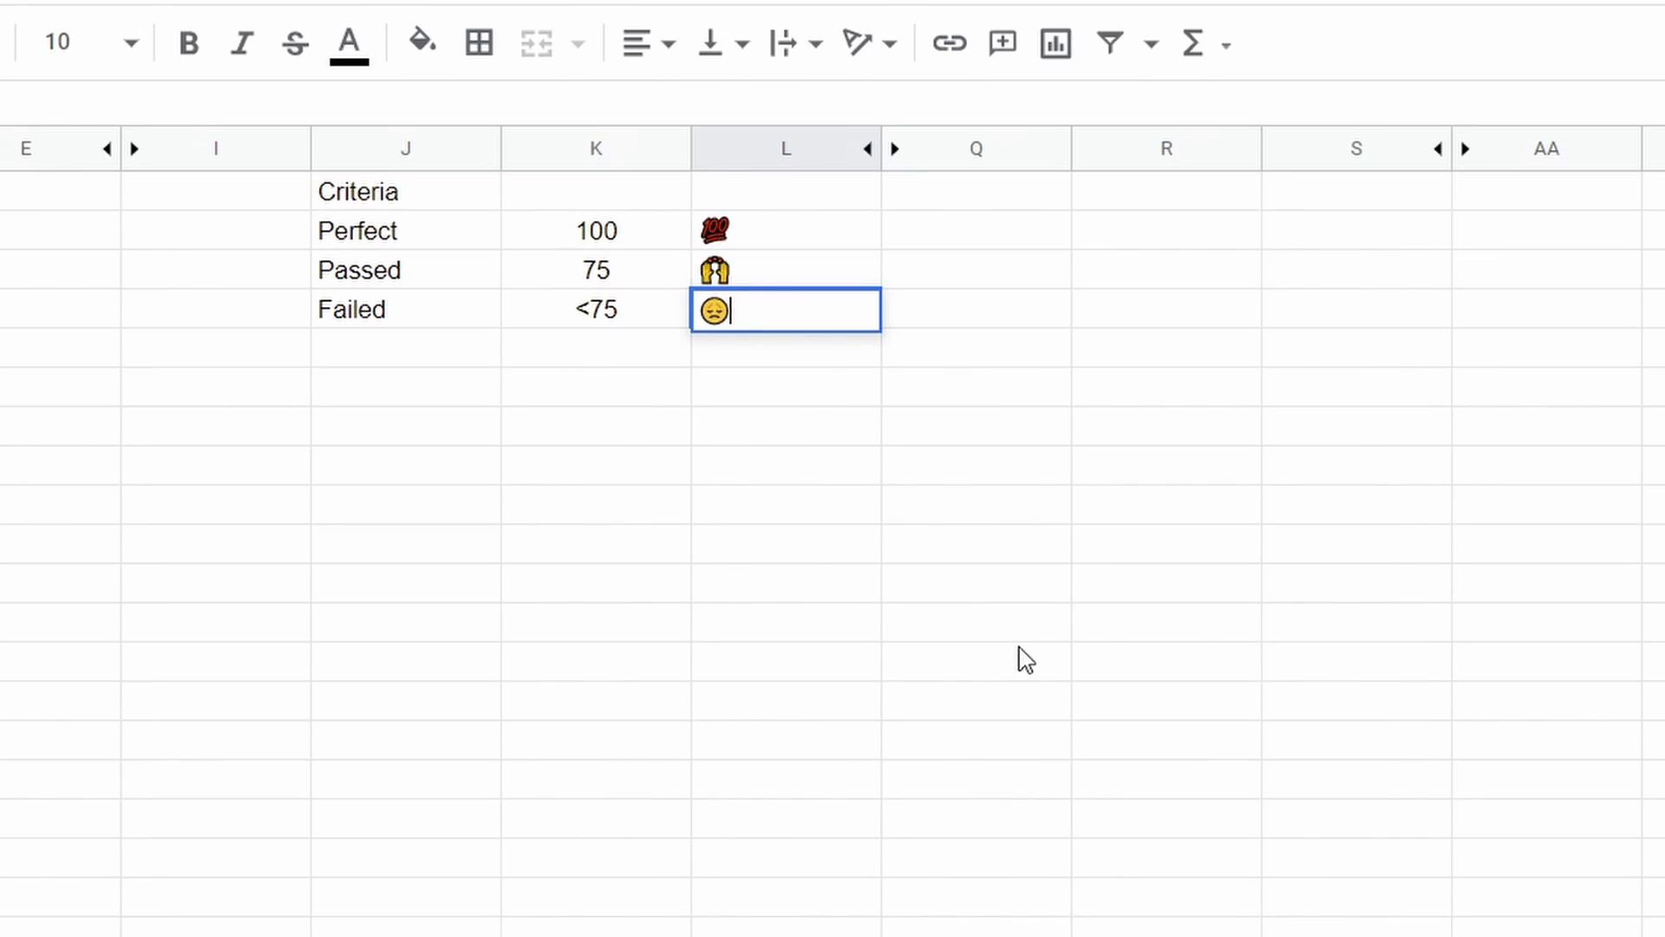
{"action": "left_click", "coordinate": [624, 399]}
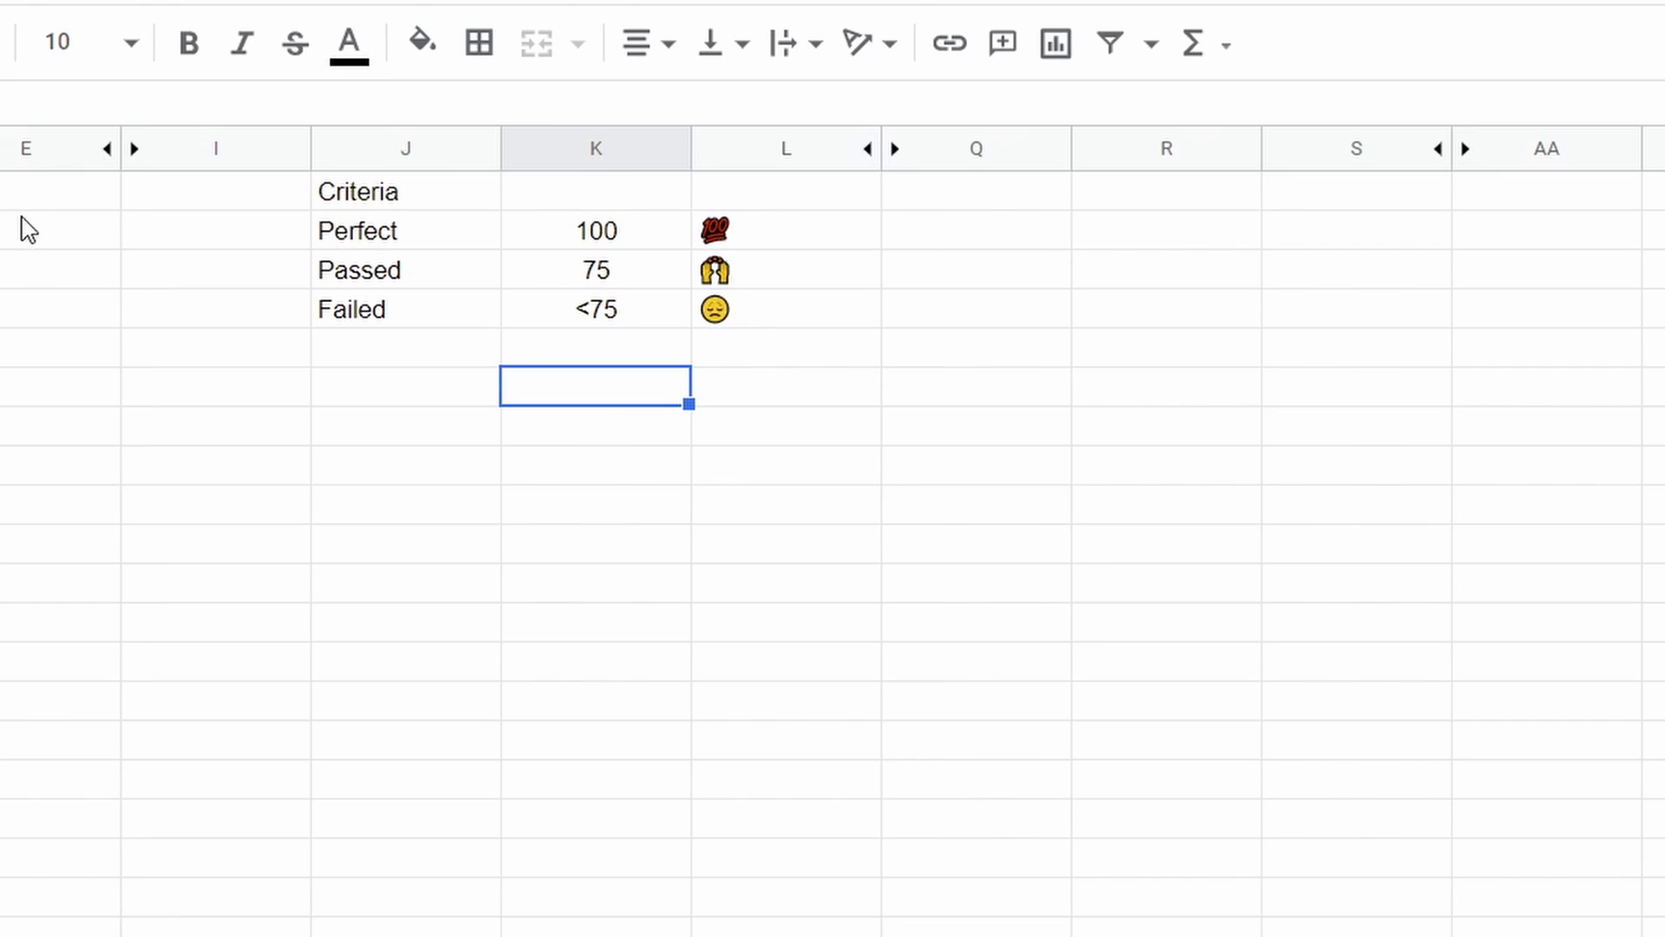
- Begin an IF formula in E2 under Icons that tests whether C2 equals $K$2 and returns $L$2 when true
{"action": "left_click", "coordinate": [64, 241]}
{"action": "type", "text": "="}
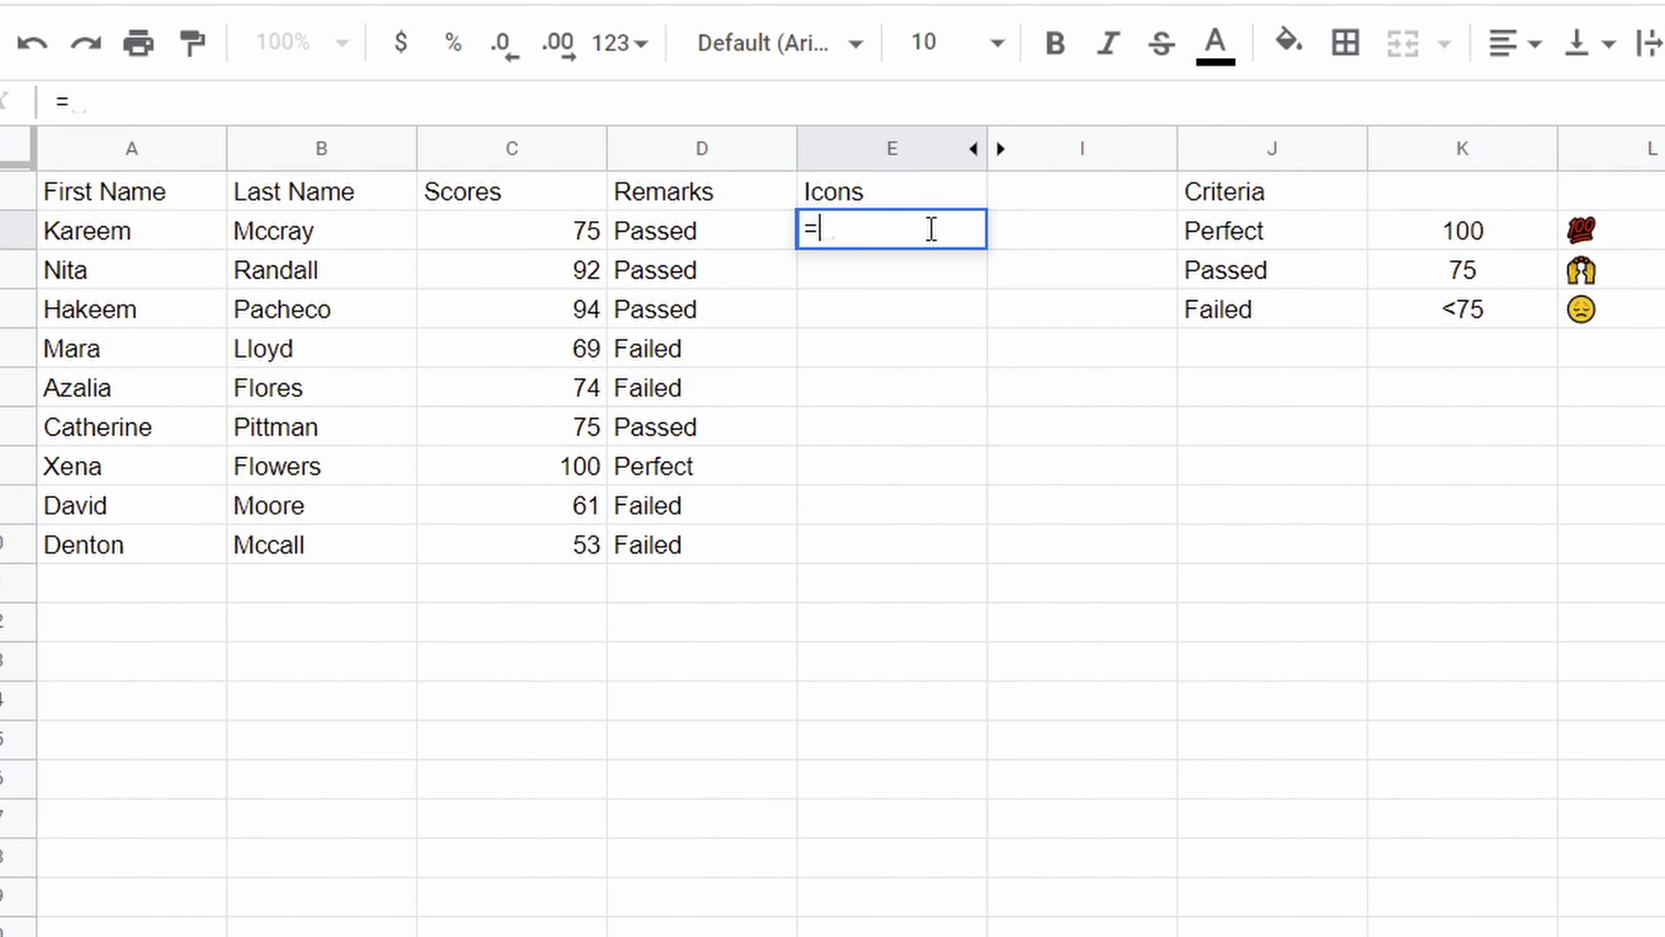
{"action": "type", "text": "IF("}
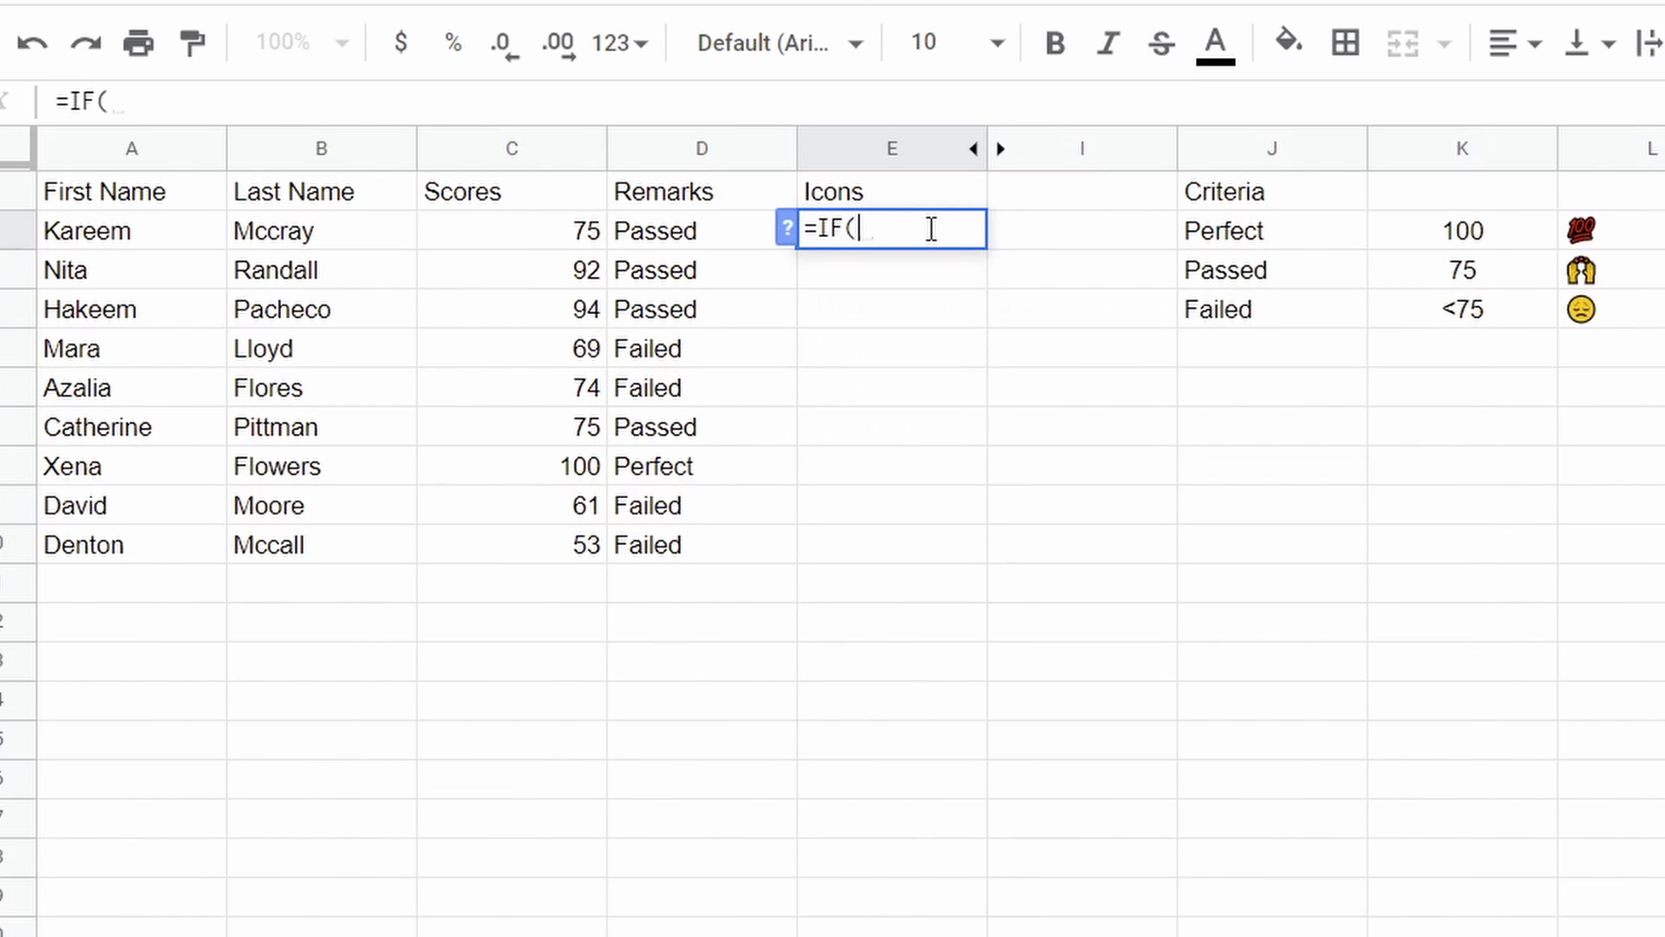
{"action": "left_click", "coordinate": [532, 227]}
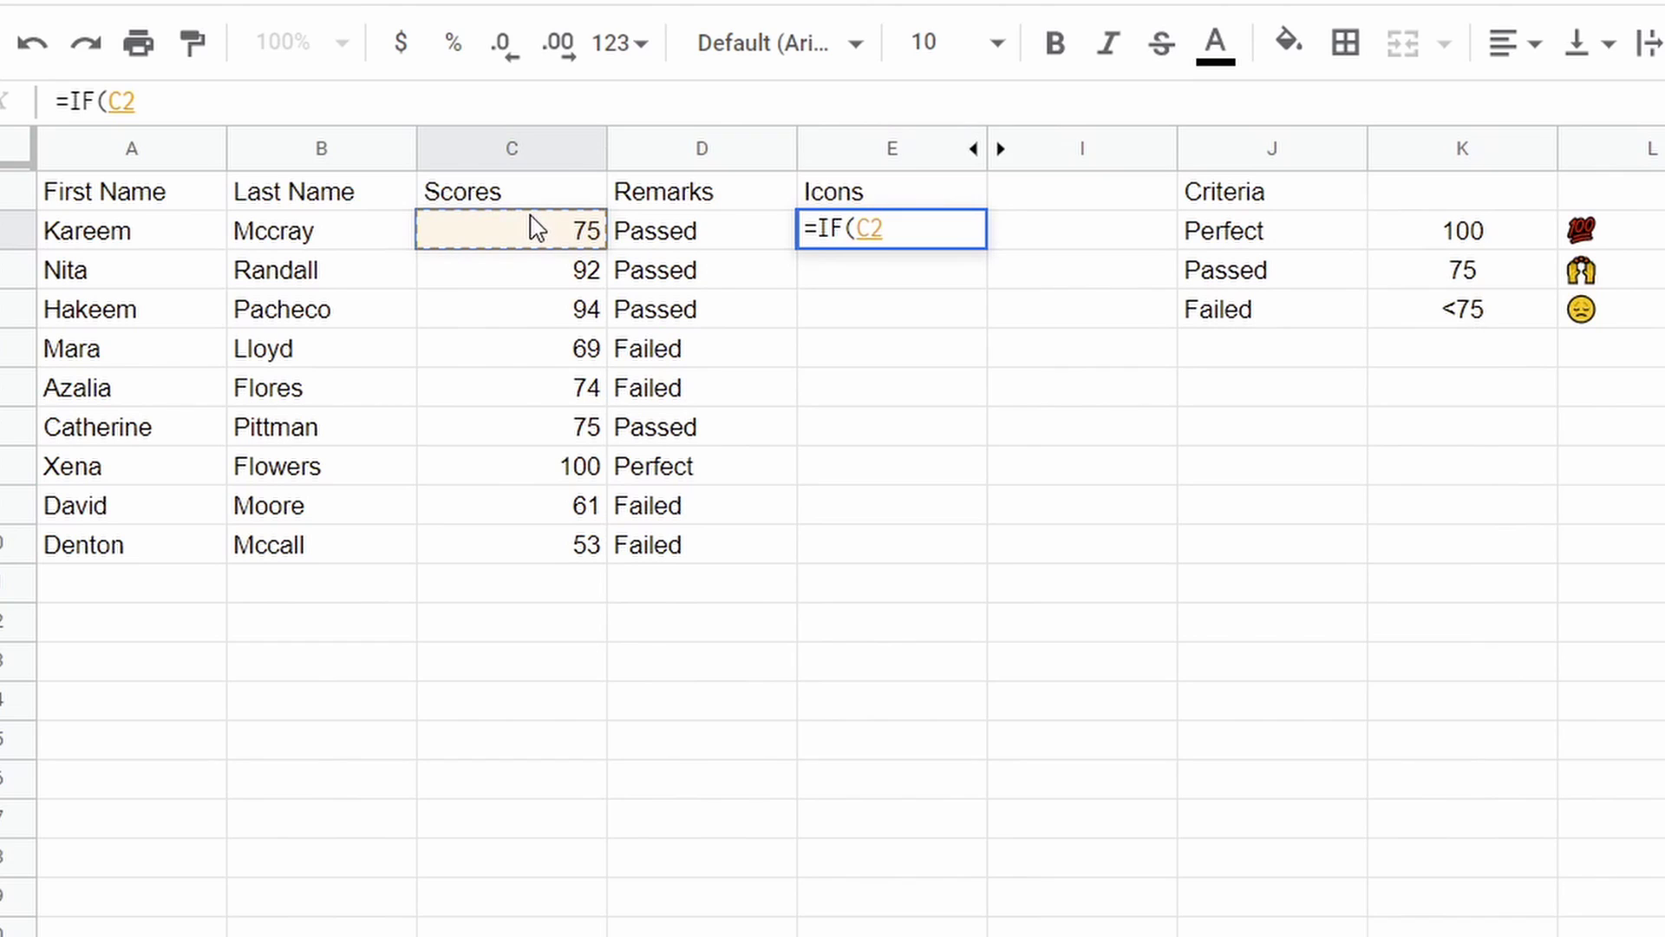
{"action": "type", "text": "="}
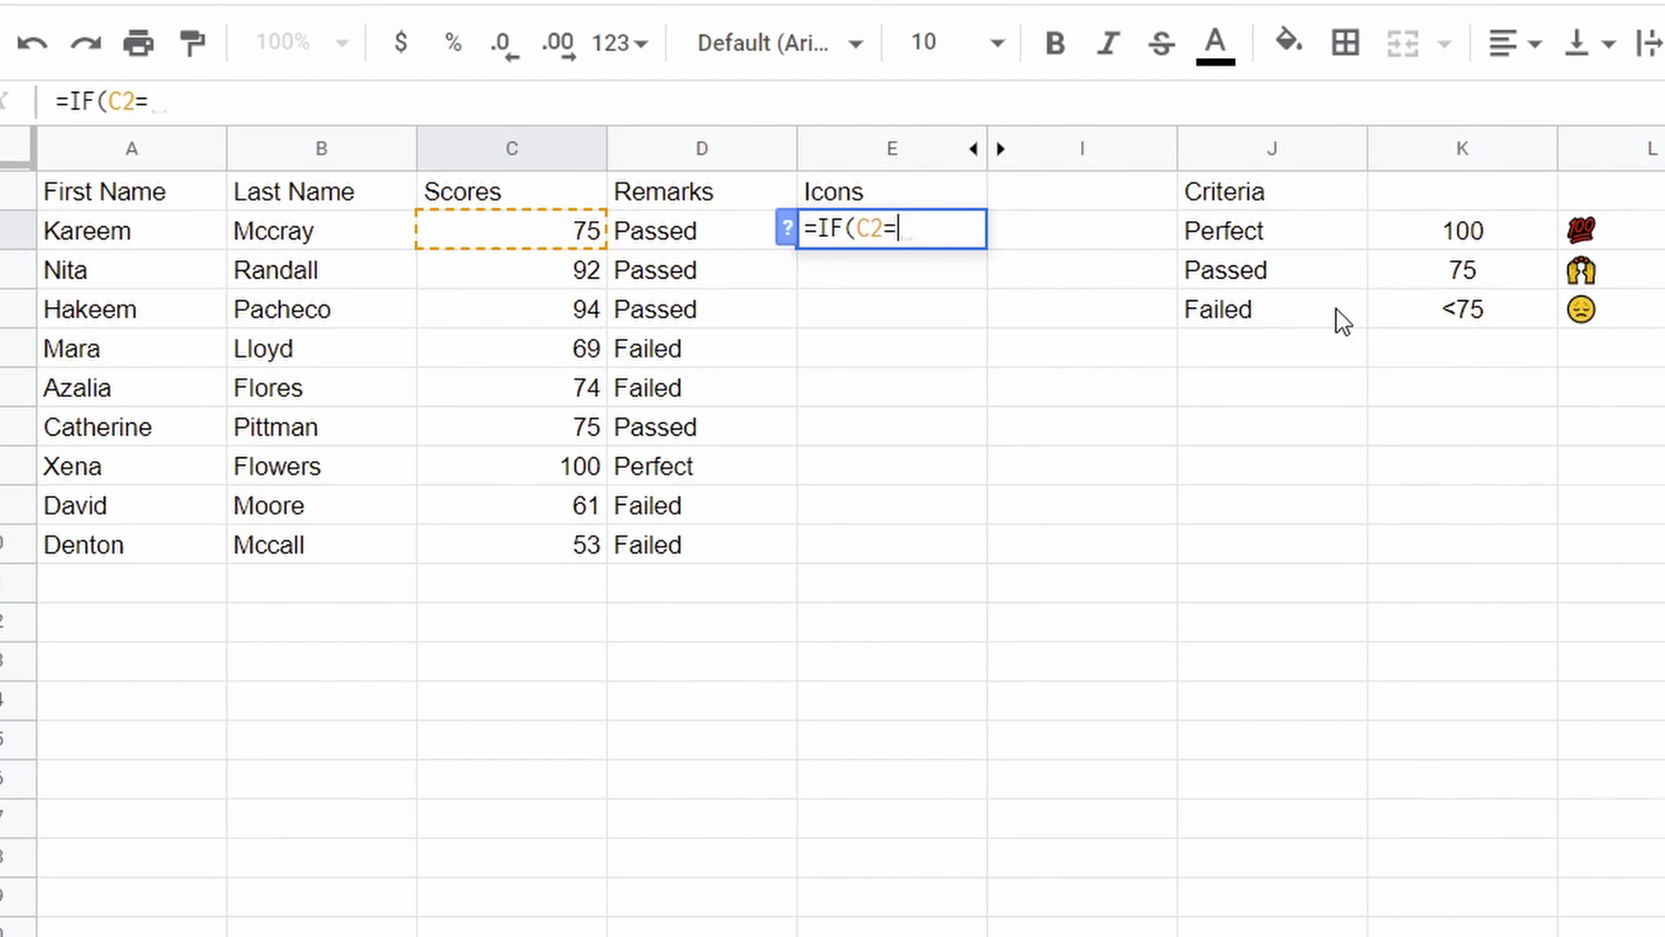
{"action": "left_click", "coordinate": [1432, 240]}
{"action": "key", "text": "F4"}
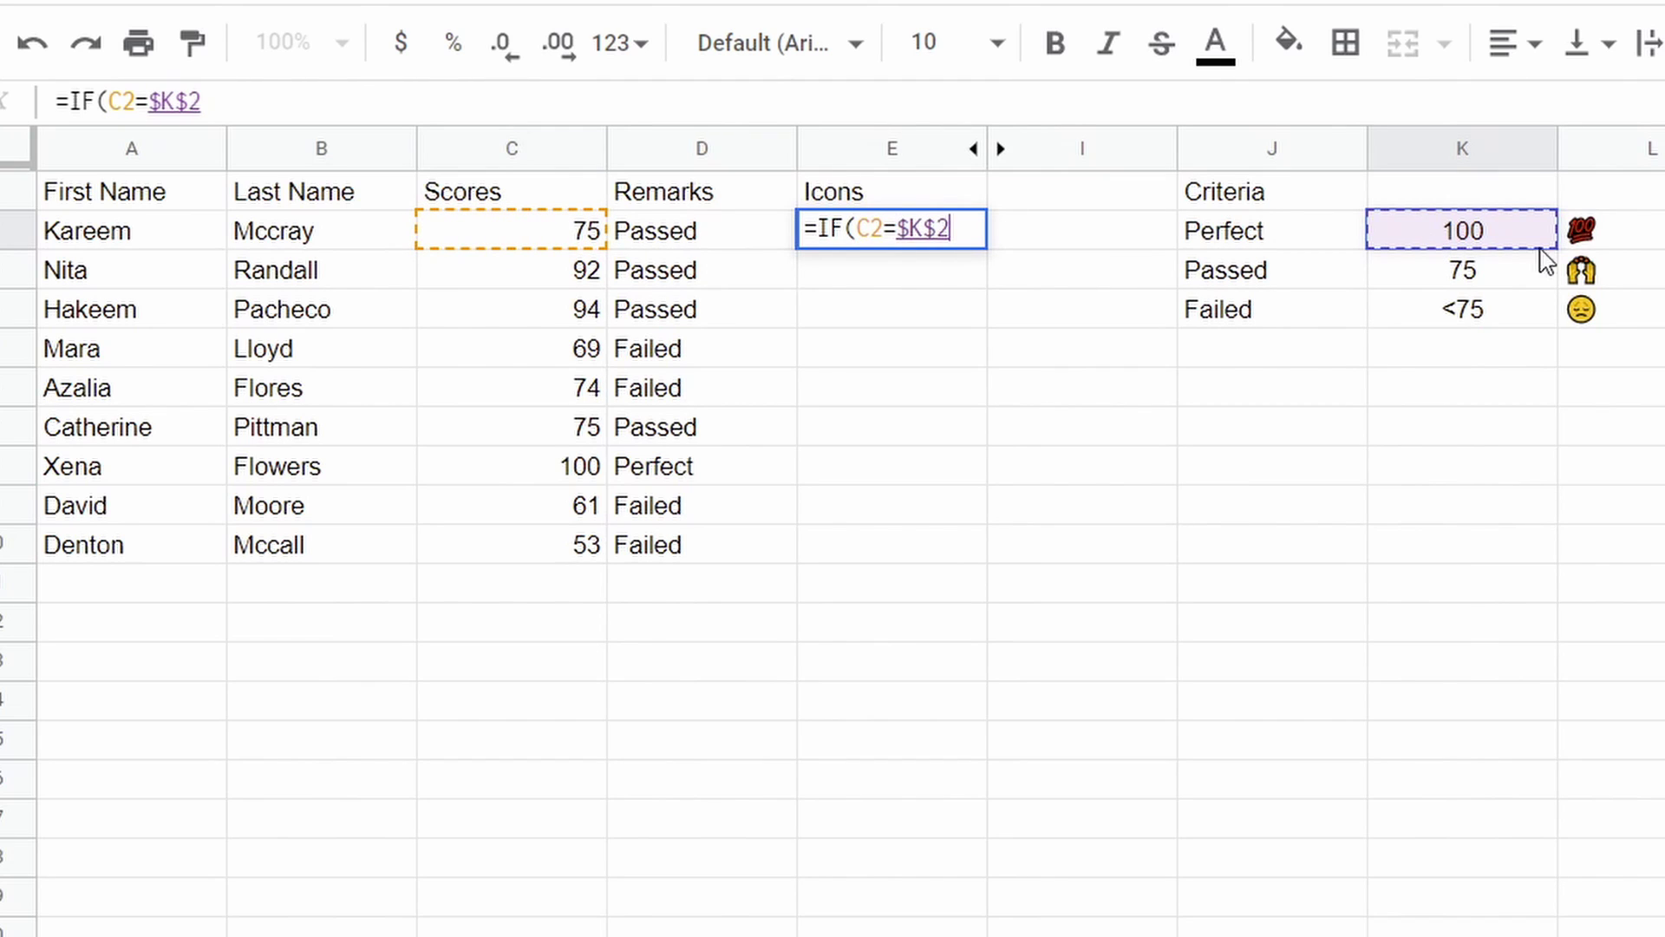
{"action": "type", "text": ","}
{"action": "left_click", "coordinate": [1661, 248]}
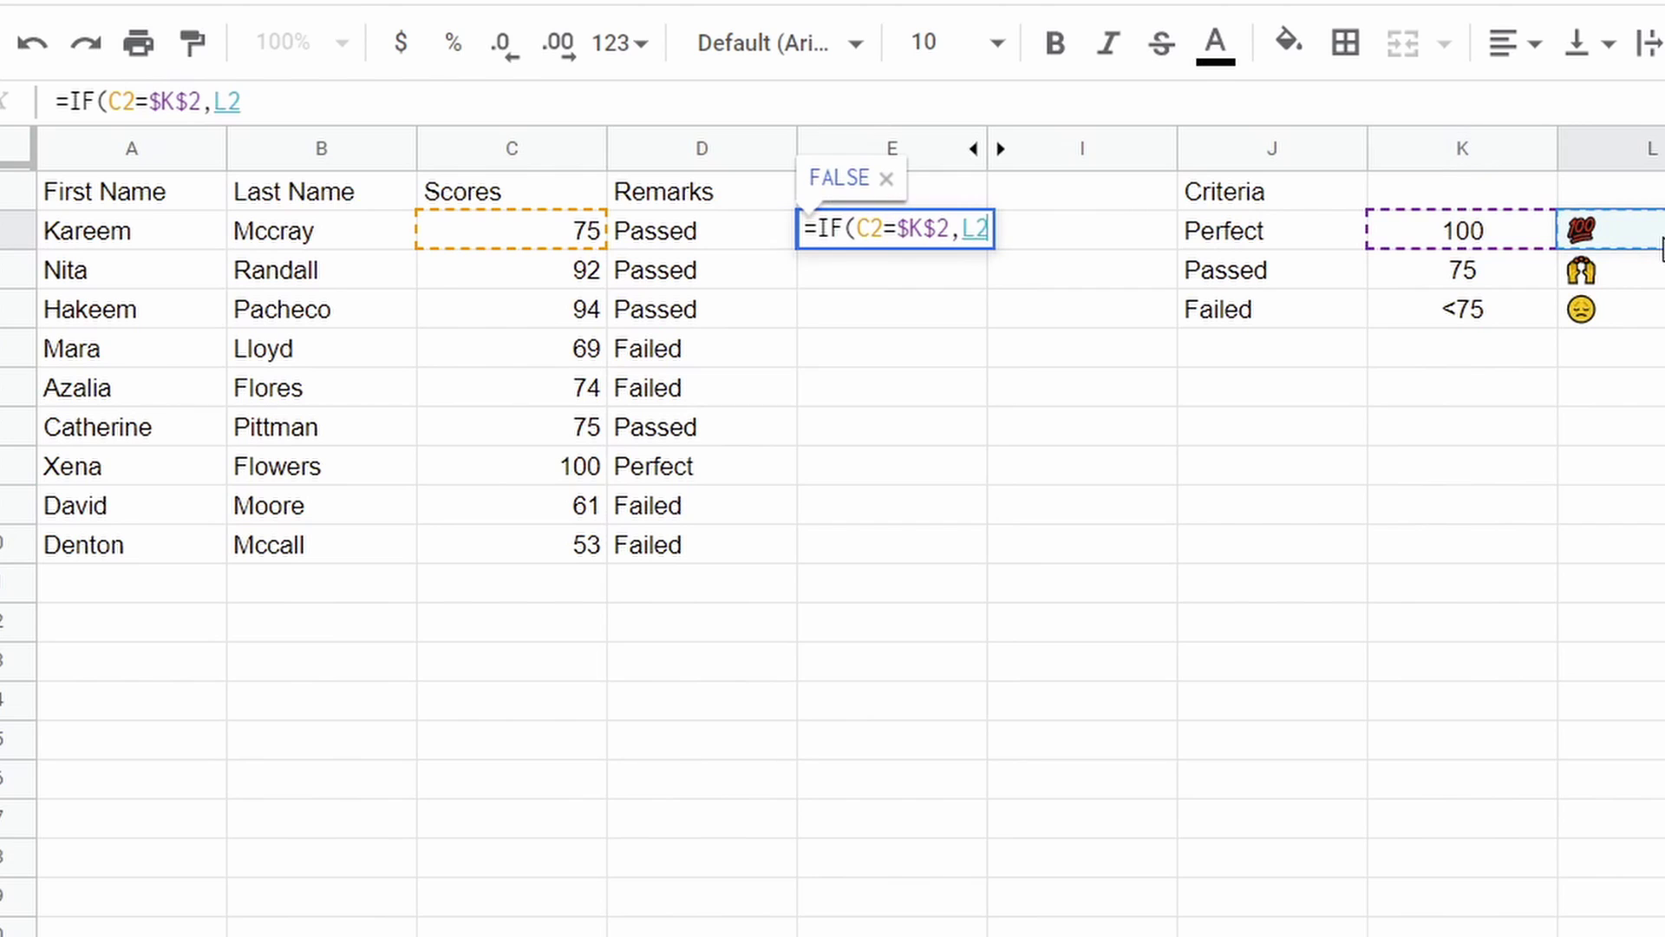
{"action": "key", "text": "F4"}
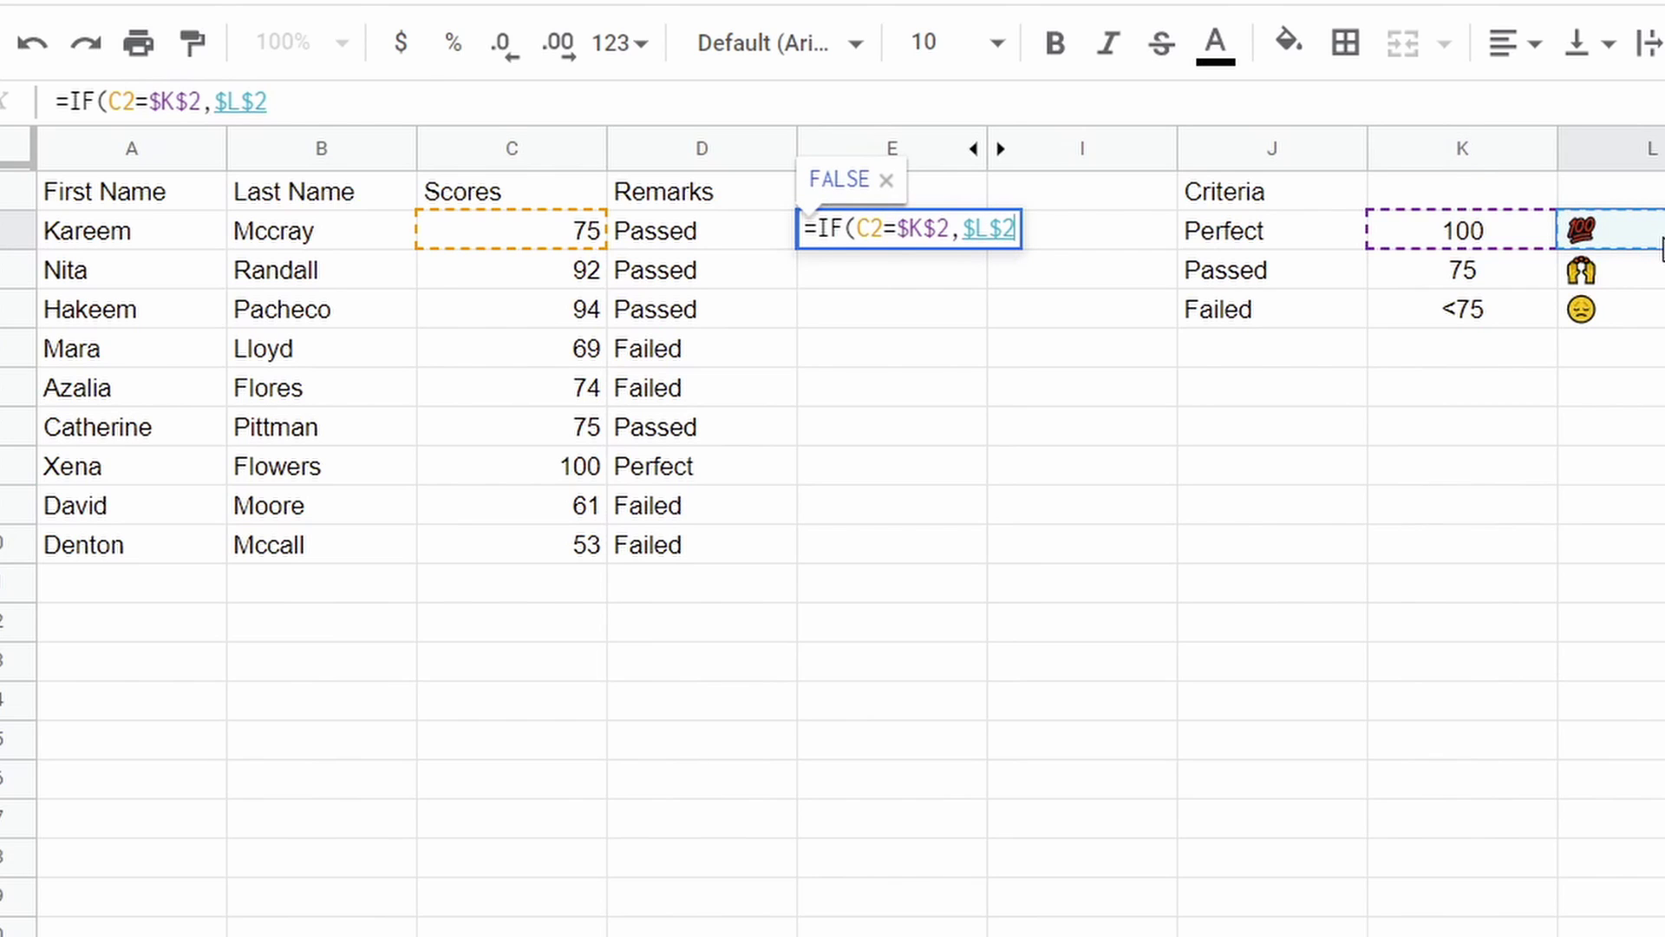
- Nest a second IF as the false argument in E2, testing C2>=$K$3 and returning $L$3 when true
{"action": "type", "text": ",IF("}
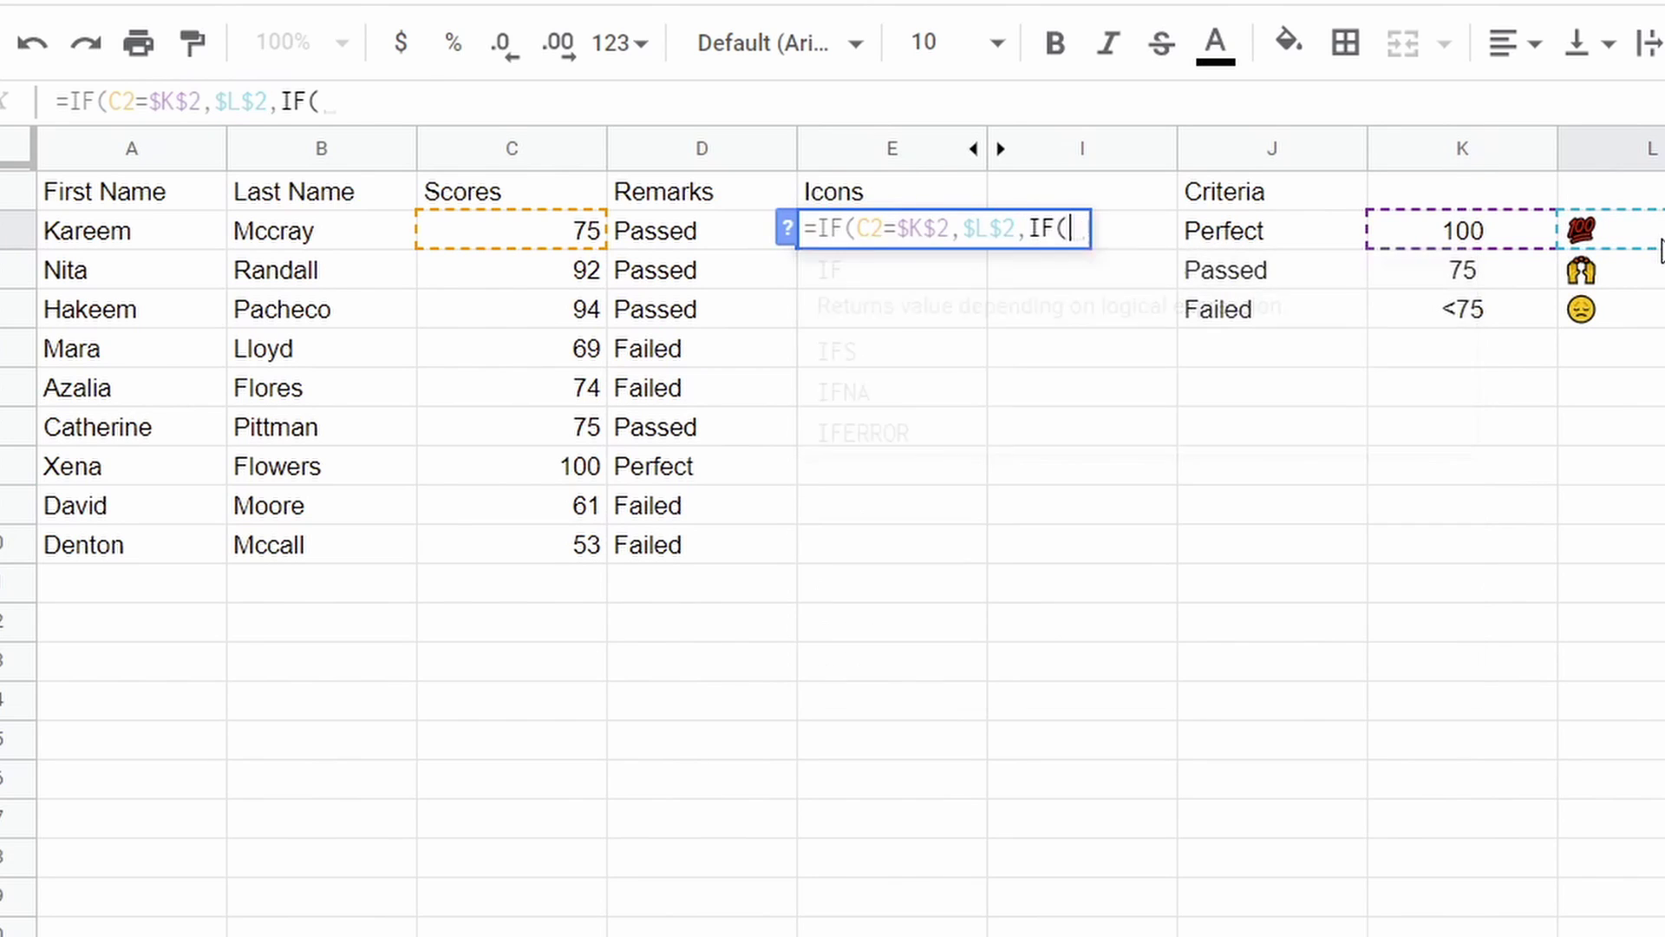
{"action": "left_click", "coordinate": [508, 252]}
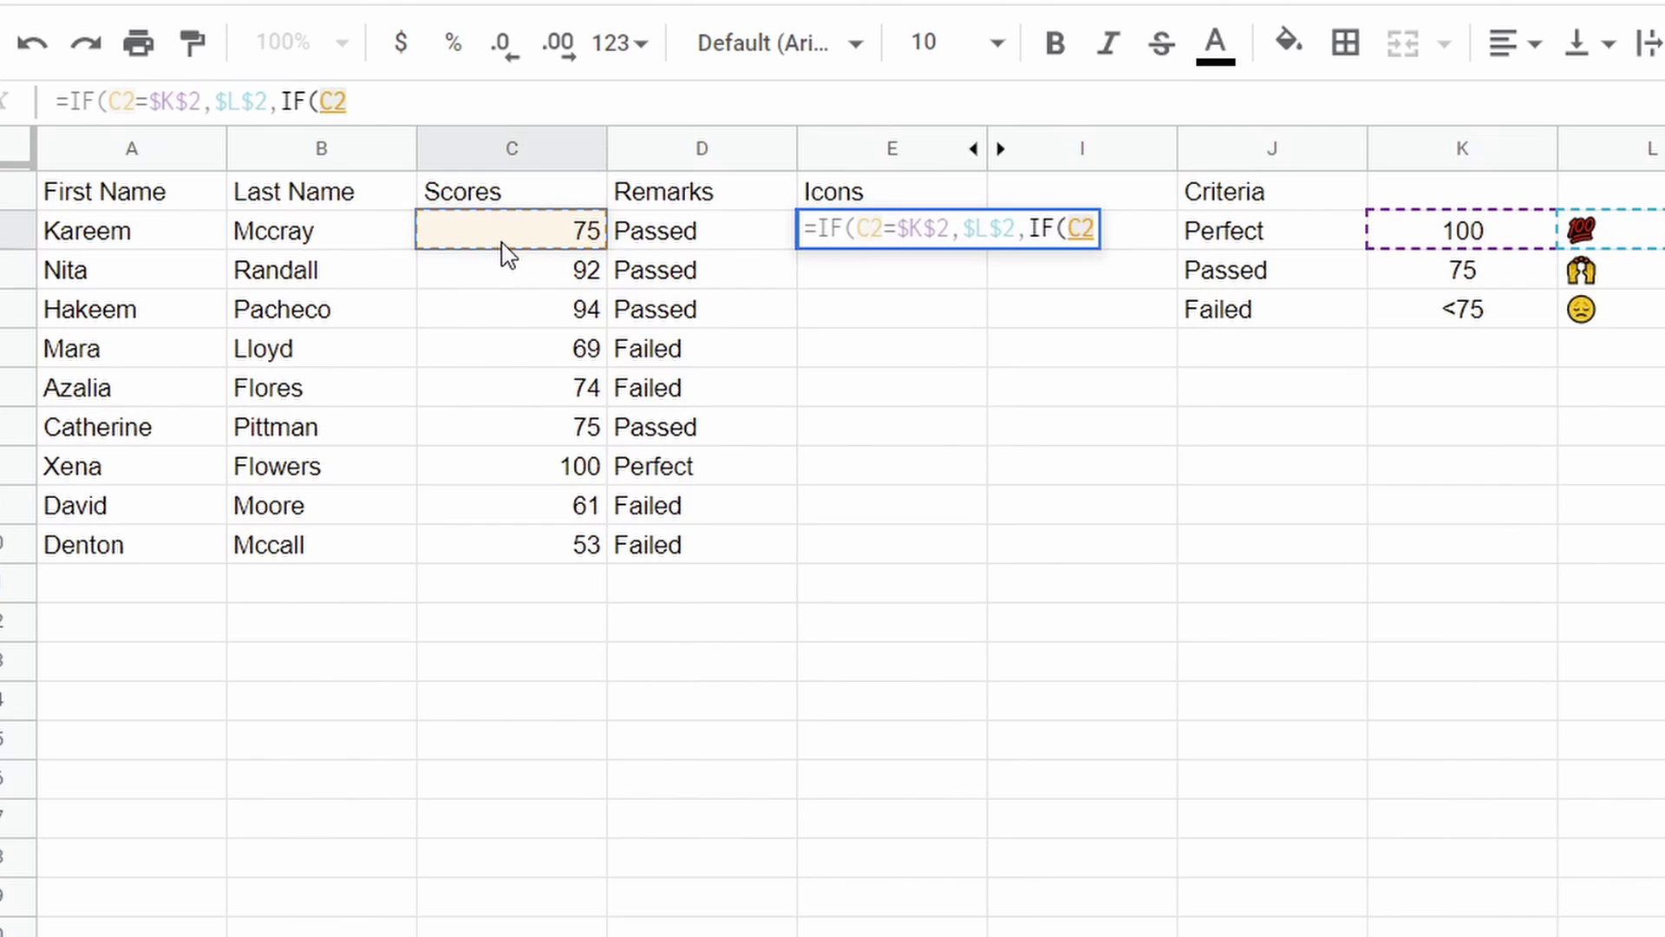
{"action": "type", "text": ">="}
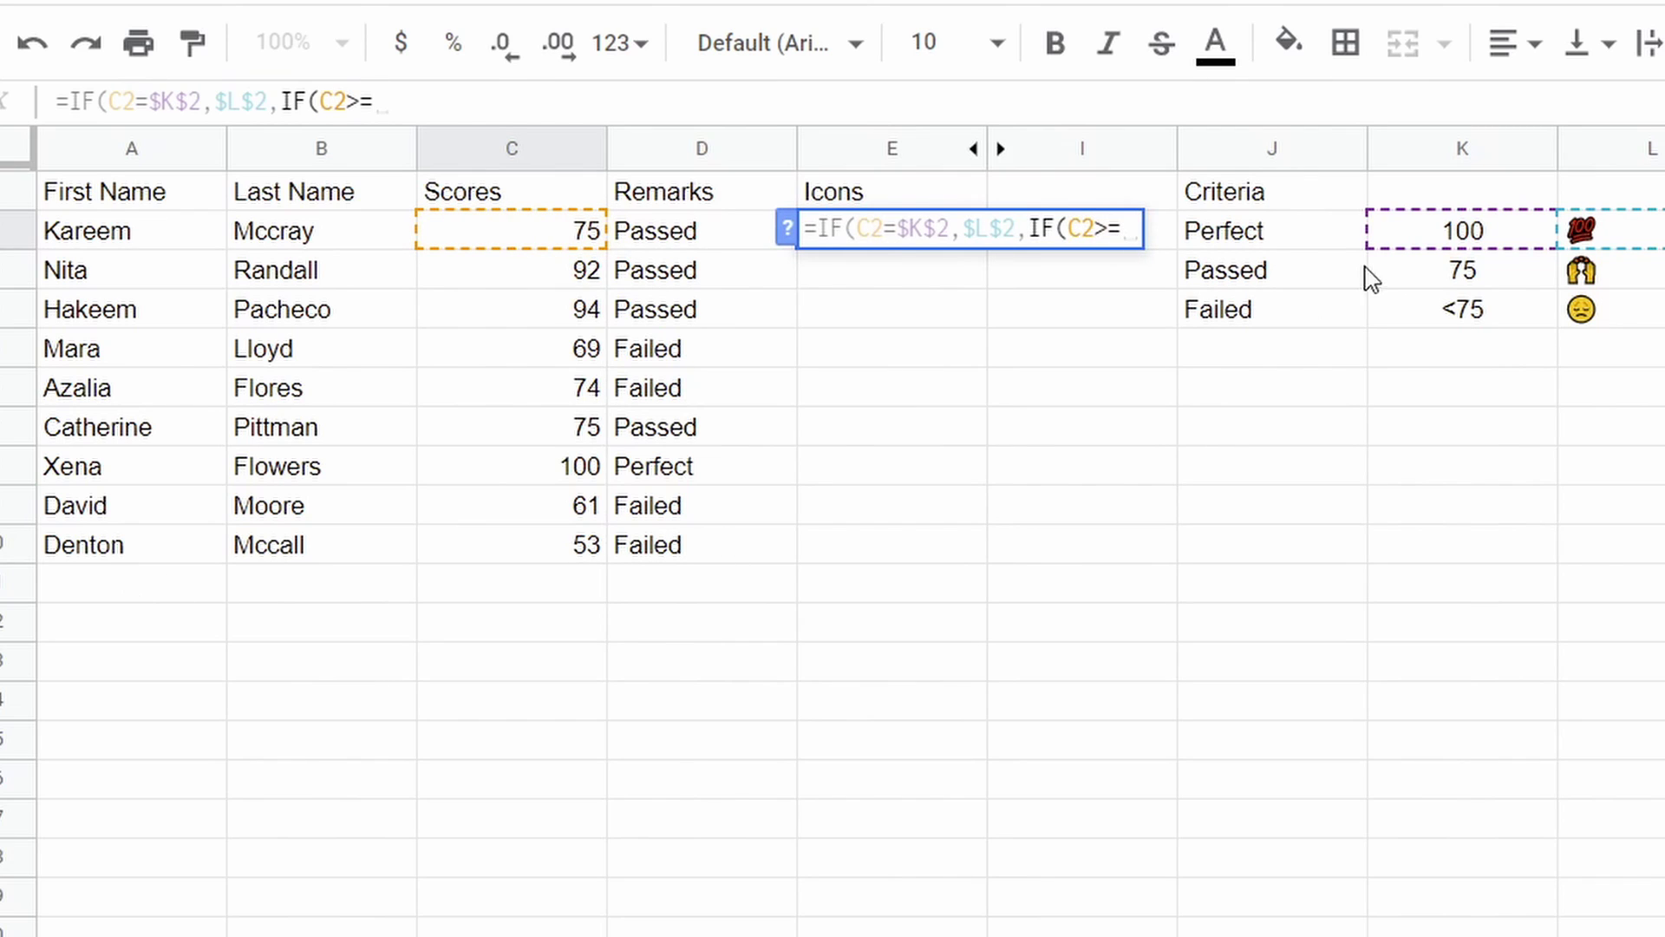
{"action": "left_click", "coordinate": [1444, 273]}
{"action": "key", "text": "F4"}
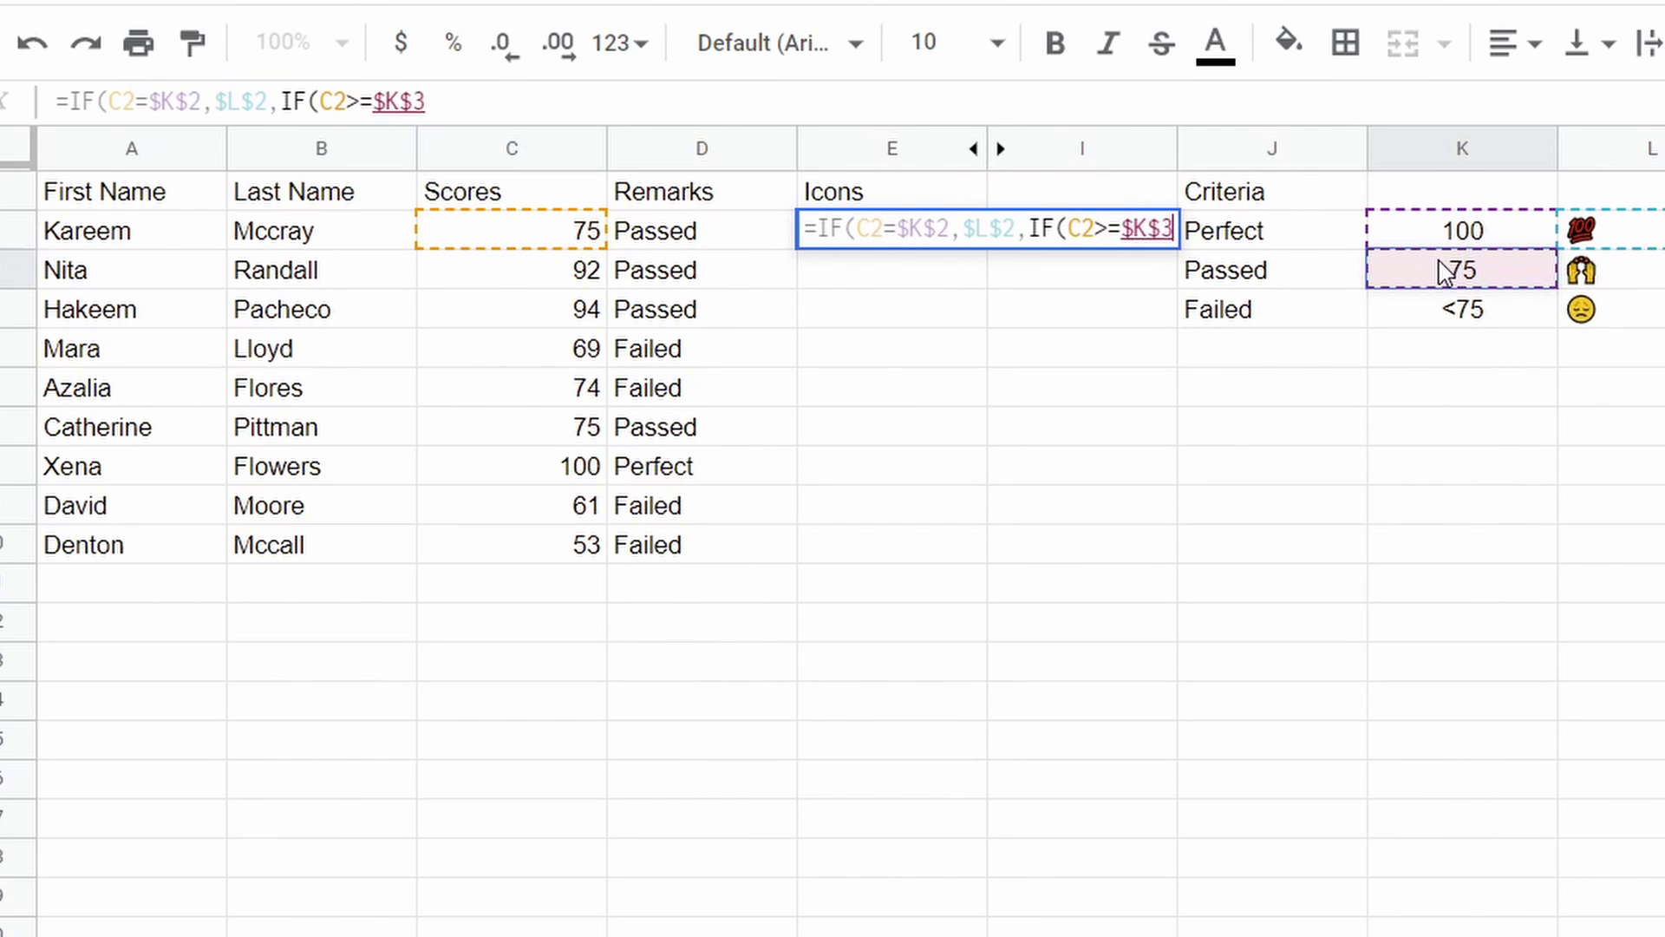
{"action": "type", "text": ","}
{"action": "left_click", "coordinate": [1615, 271]}
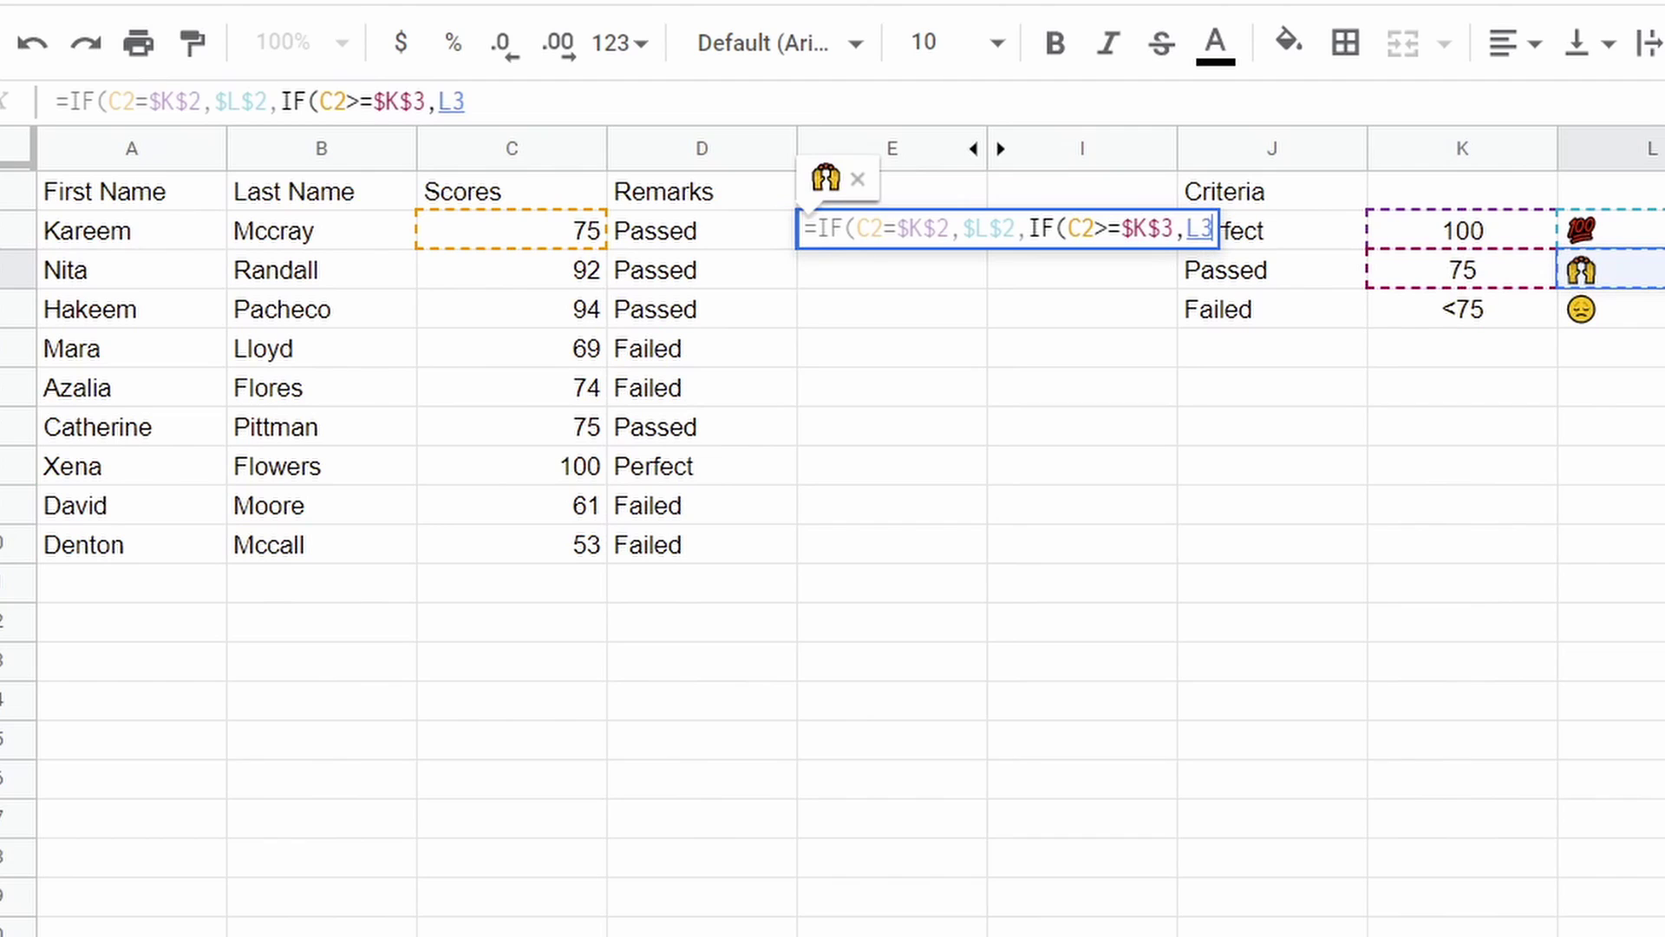
{"action": "key", "text": "F4"}
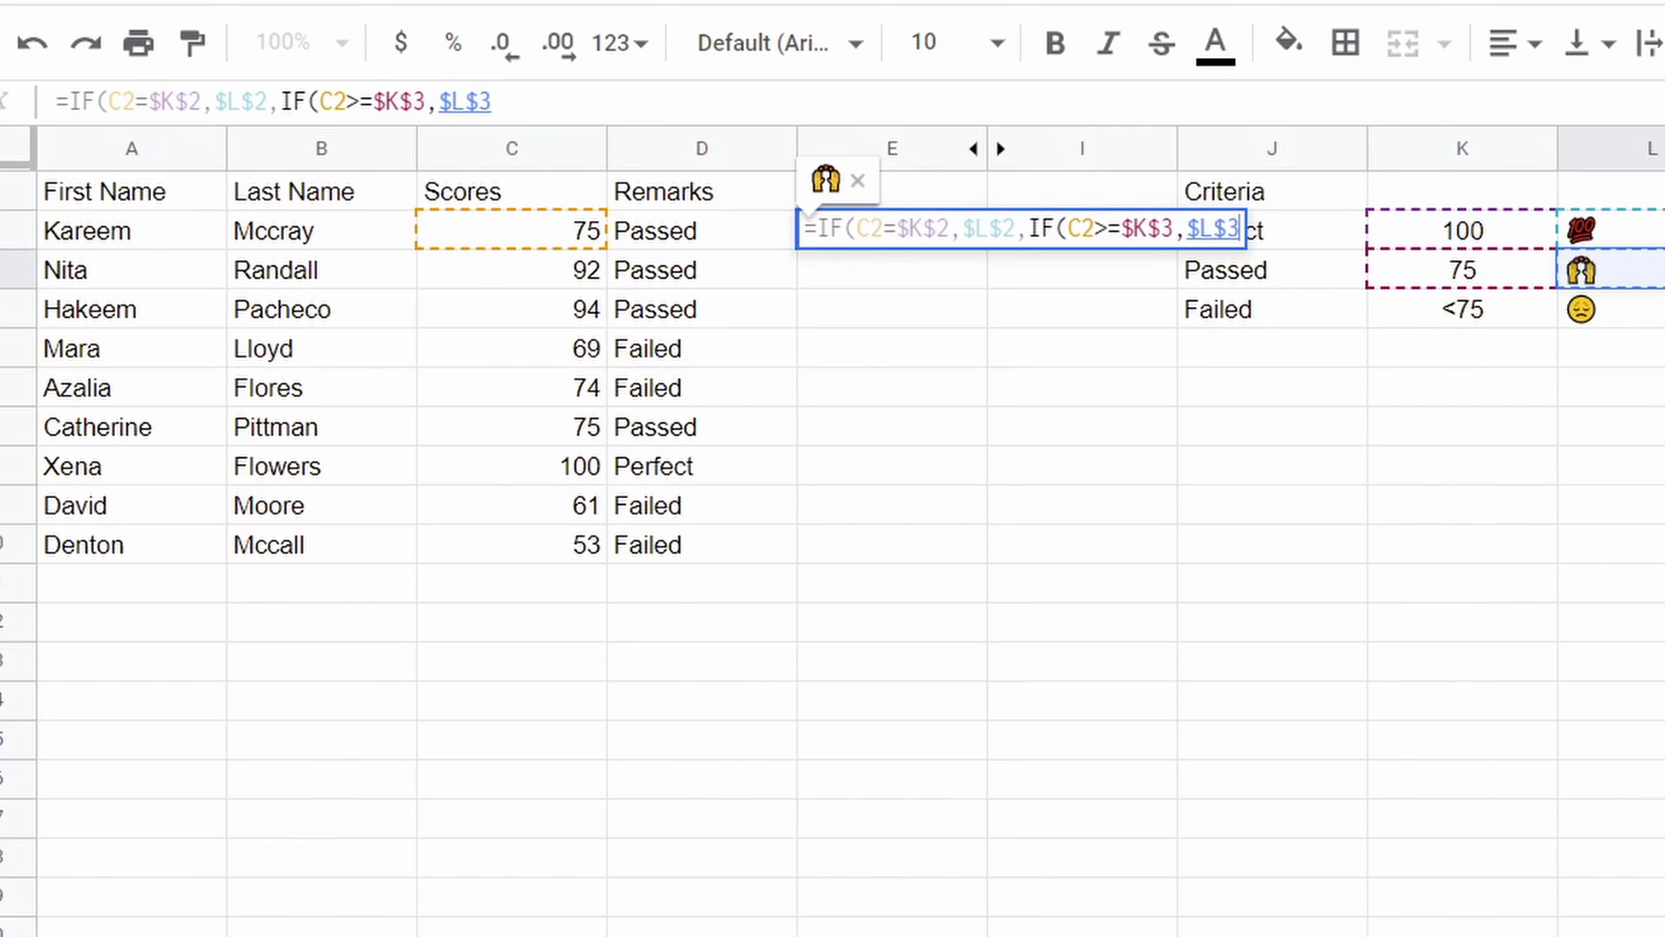
- Finish the E2 formula with $L$4 as the nested IF's false result and copy it down through E10
{"action": "type", "text": ","}
{"action": "left_click", "coordinate": [1658, 311]}
{"action": "key", "text": "F4"}
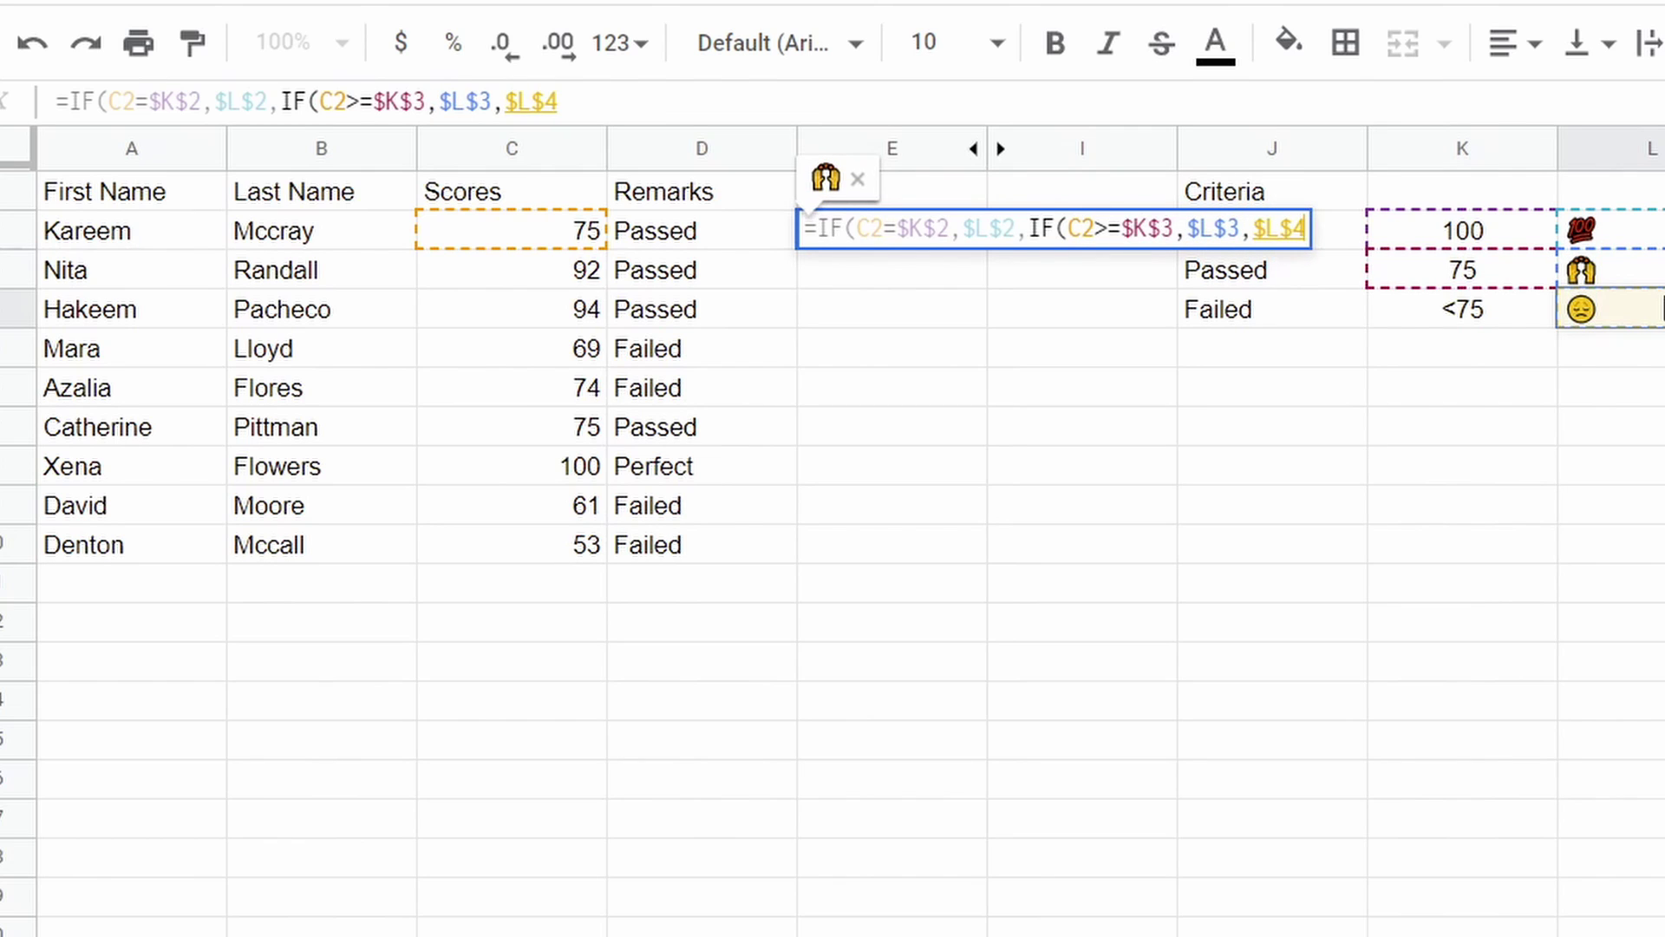
{"action": "type", "text": "))"}
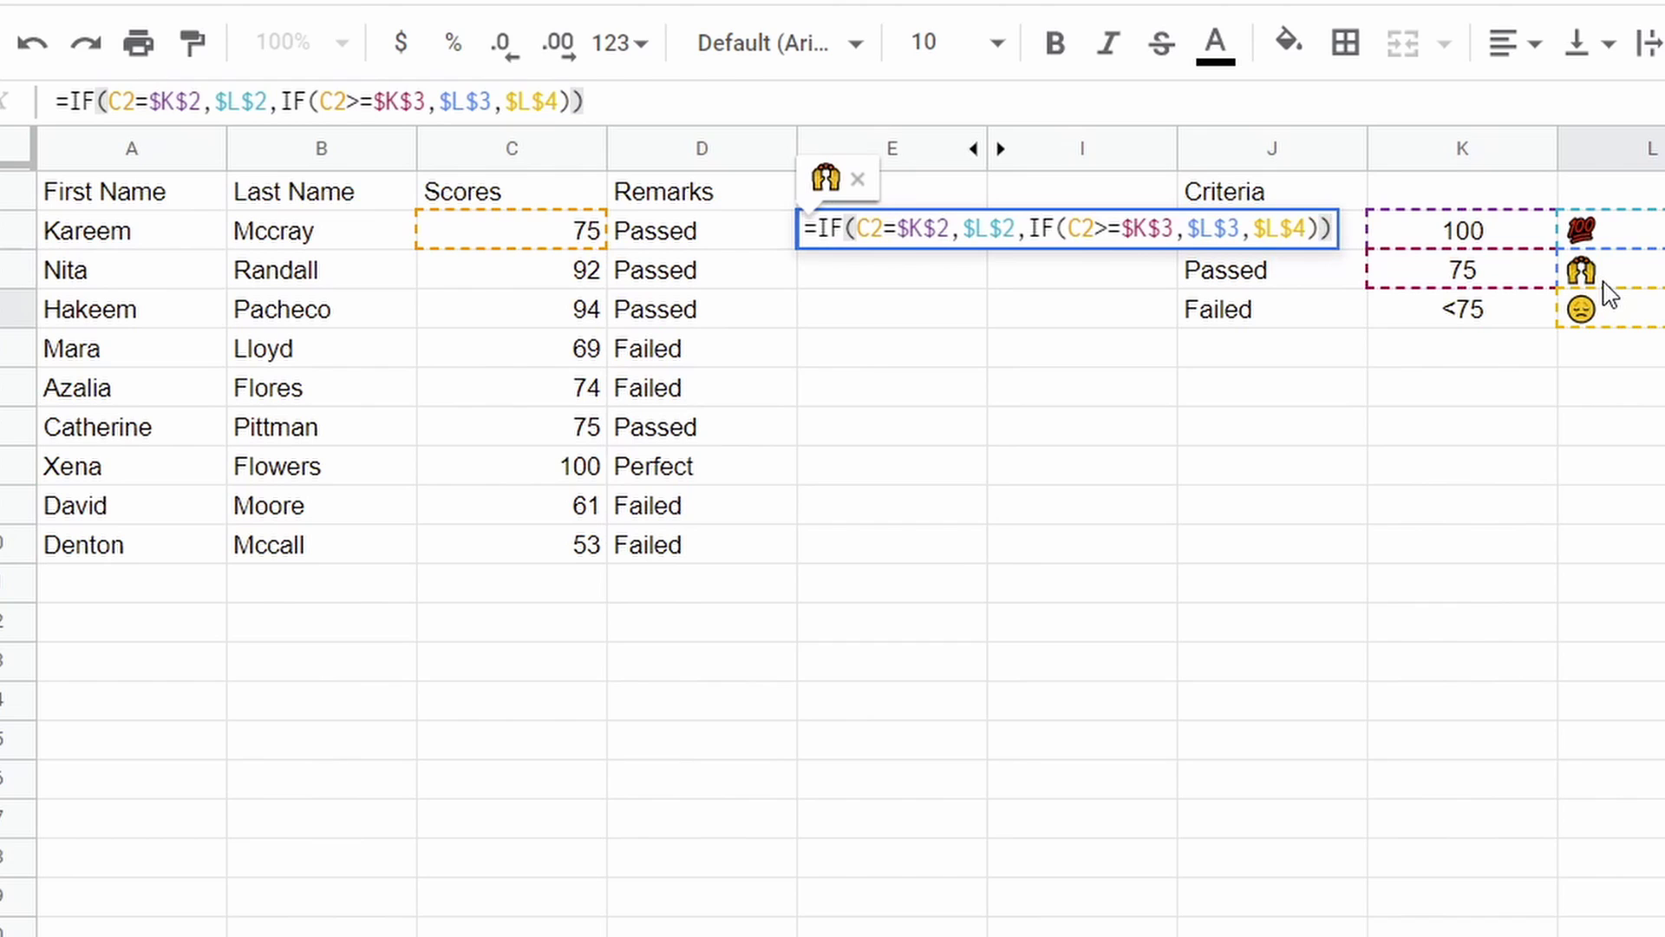
{"action": "key", "text": "Return"}
{"action": "left_click", "coordinate": [897, 232]}
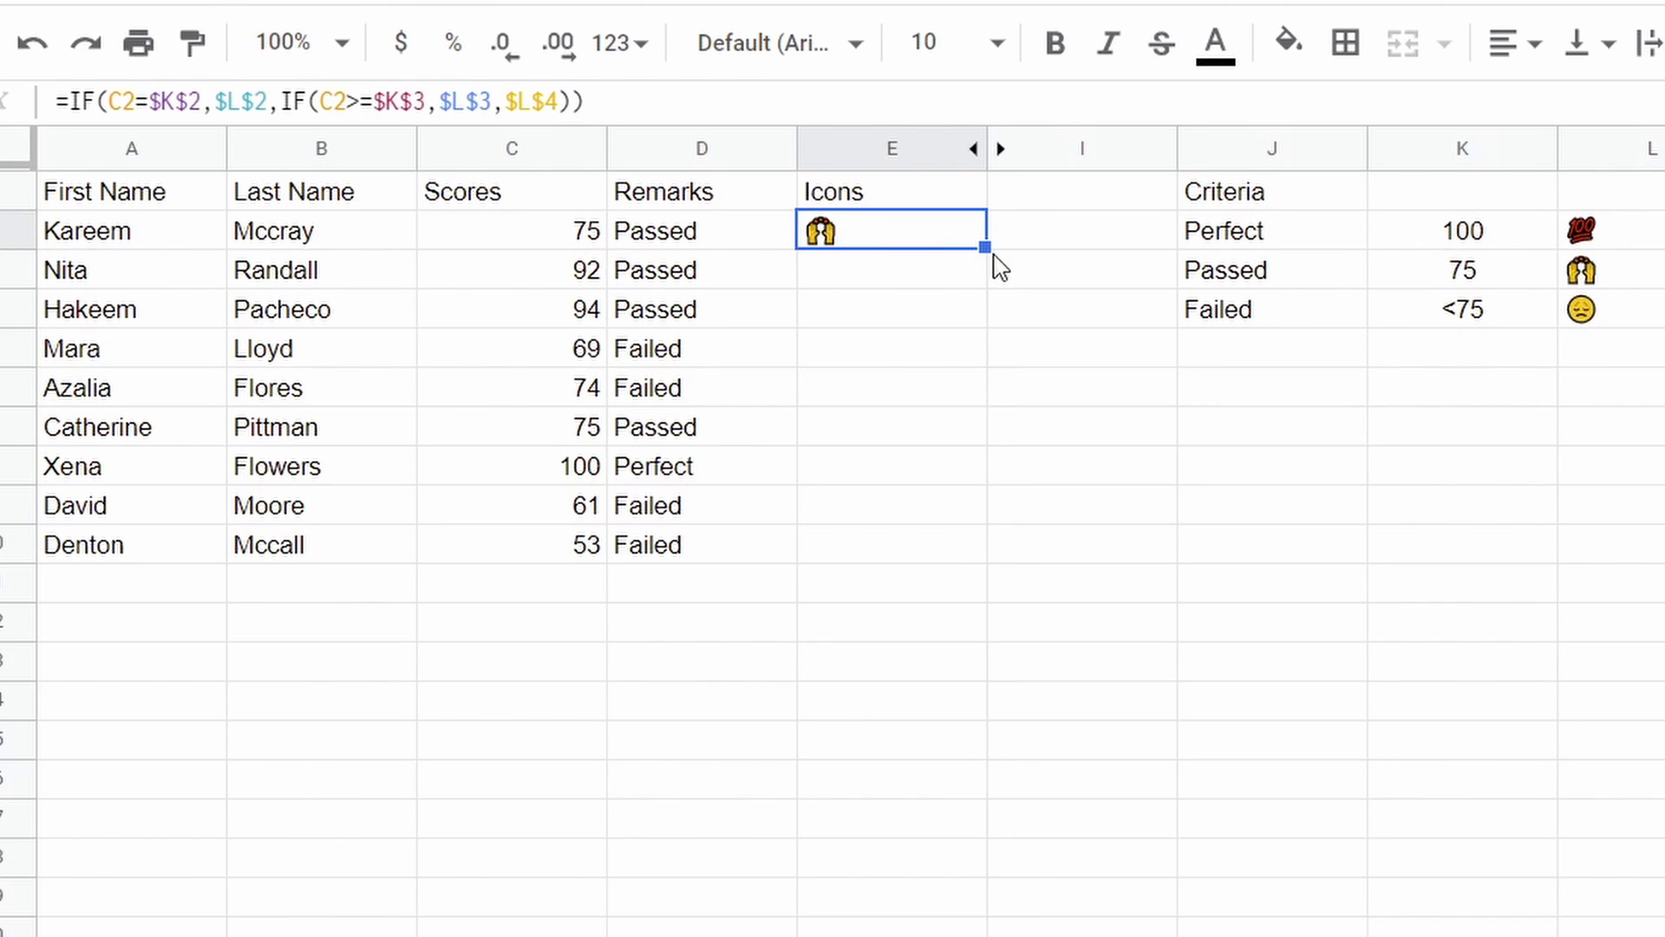
{"action": "left_click_drag", "start_coordinate": [985, 248], "coordinate": [952, 544]}
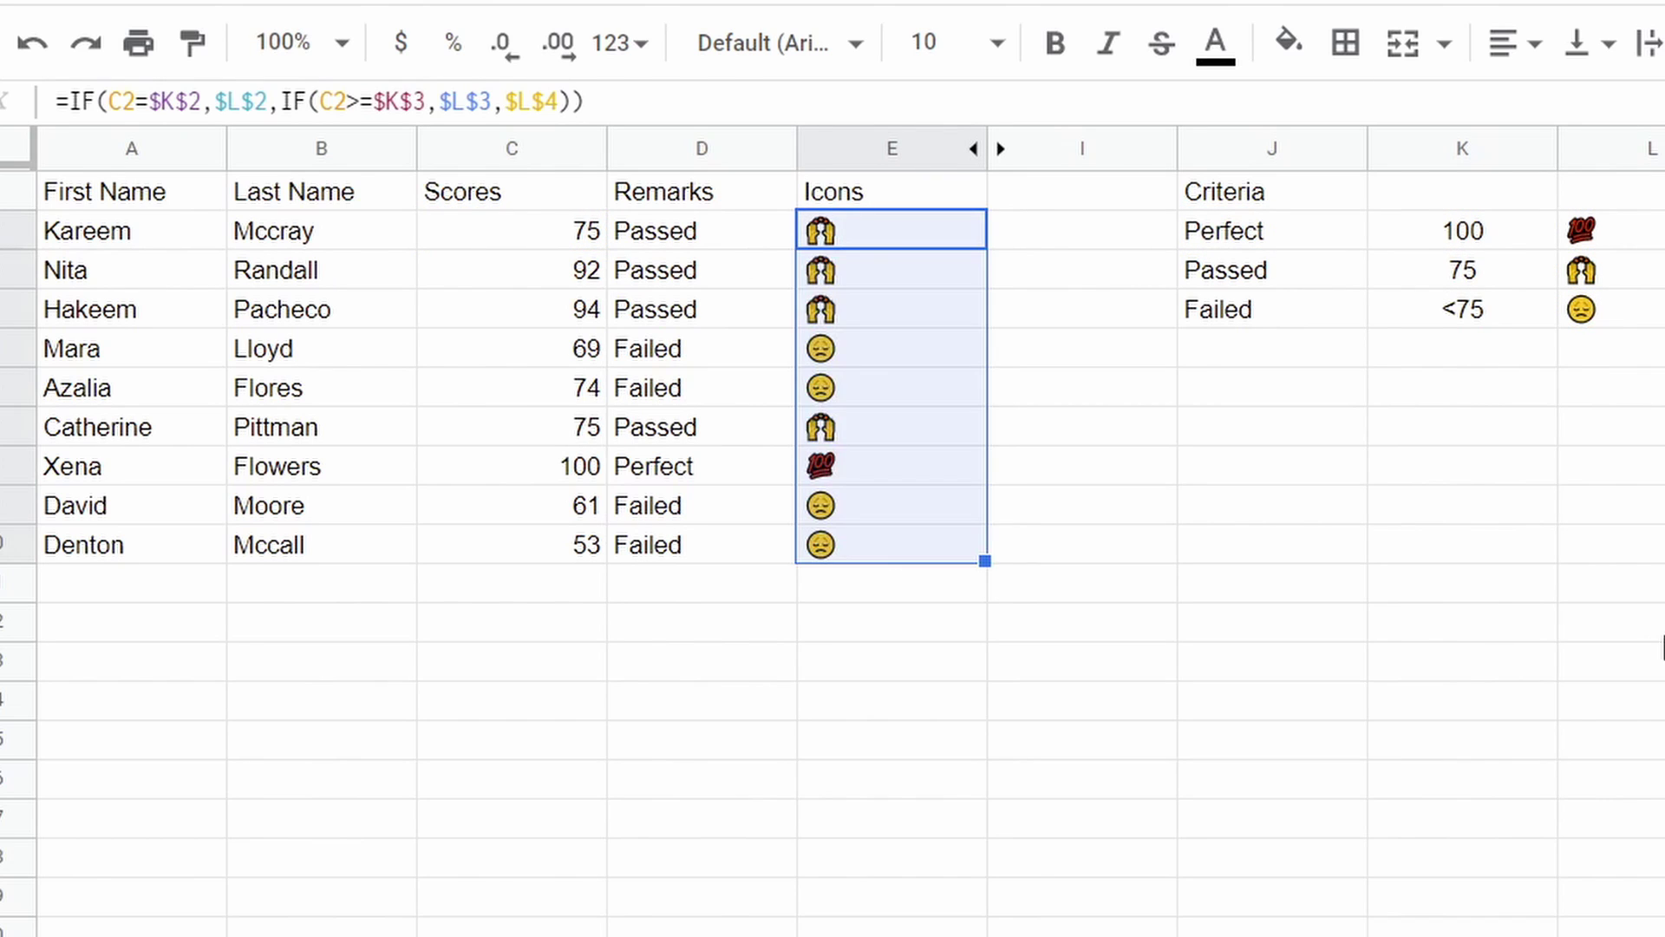
{"action": "left_click_drag", "start_coordinate": [65, 473], "coordinate": [926, 480]}
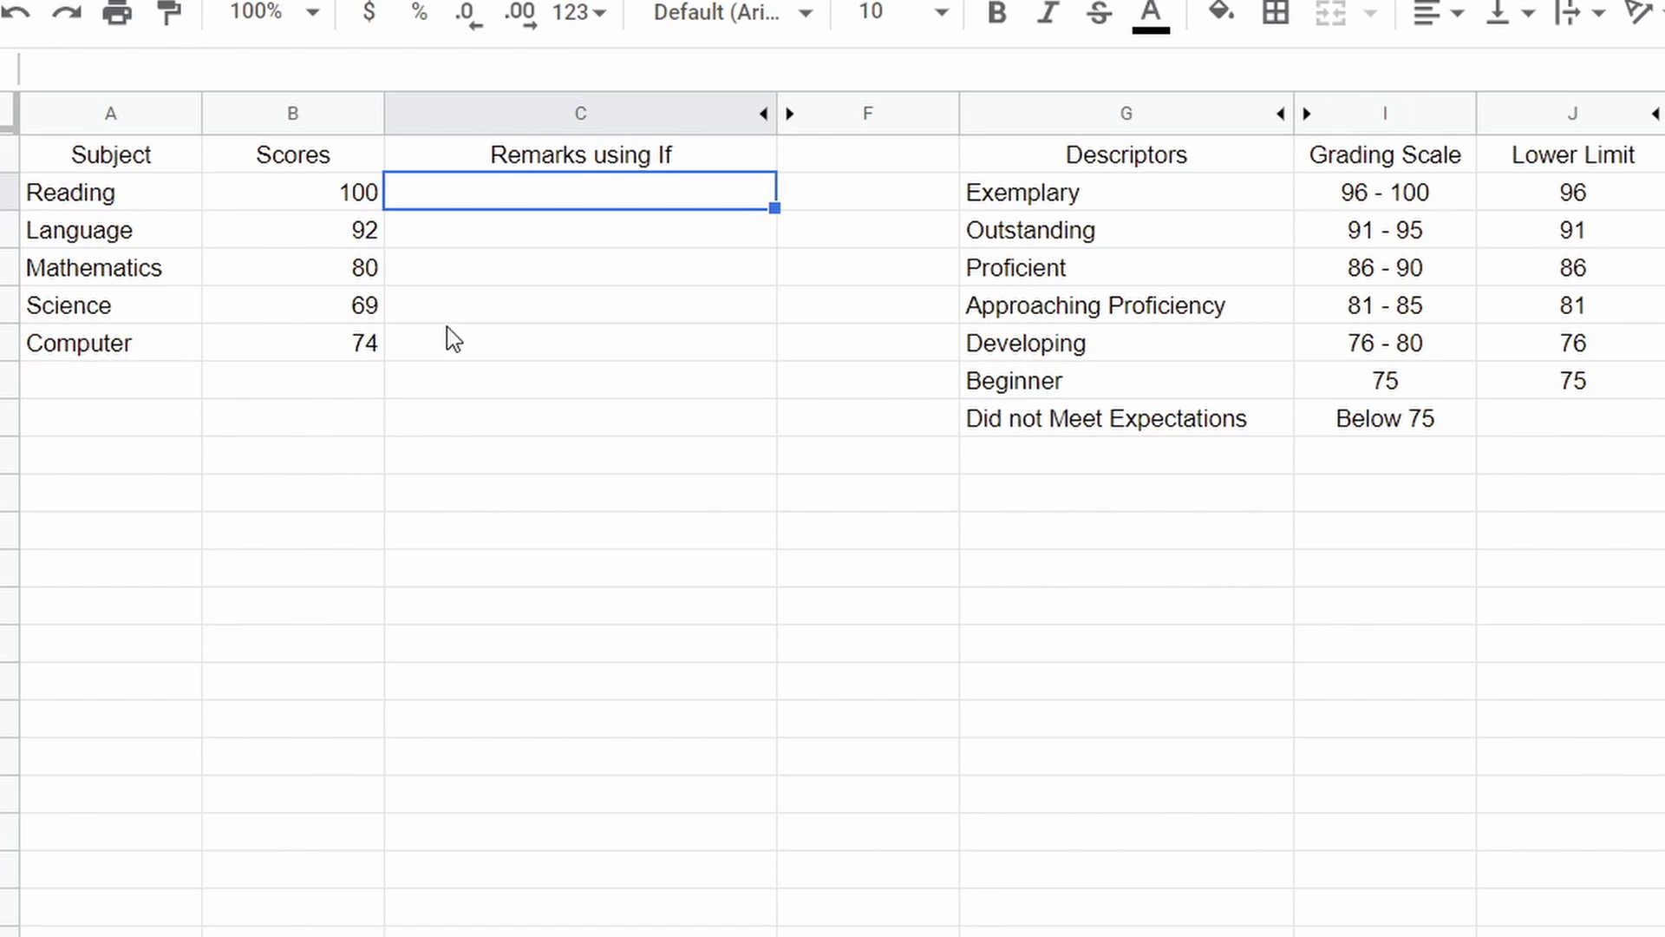
- Enter a nested IF in C2 testing B2>=$J$2 through $J$6, then B2=$J$7, returning $G$2 to $G$7 or else $G$8; copy it through C6
{"action": "left_click", "coordinate": [760, 65]}
{"action": "type", "text": "=if(B2>=$J$2,$G$2,    if(B2>=$J$3,$G$3,     if(B2>=$J$4,$G$4,      if(B2>=$J$5,$G$5,       if(B2>=$J$6,$G$6,        if(B2=$J$7,$G$7,$G$8))))))"}
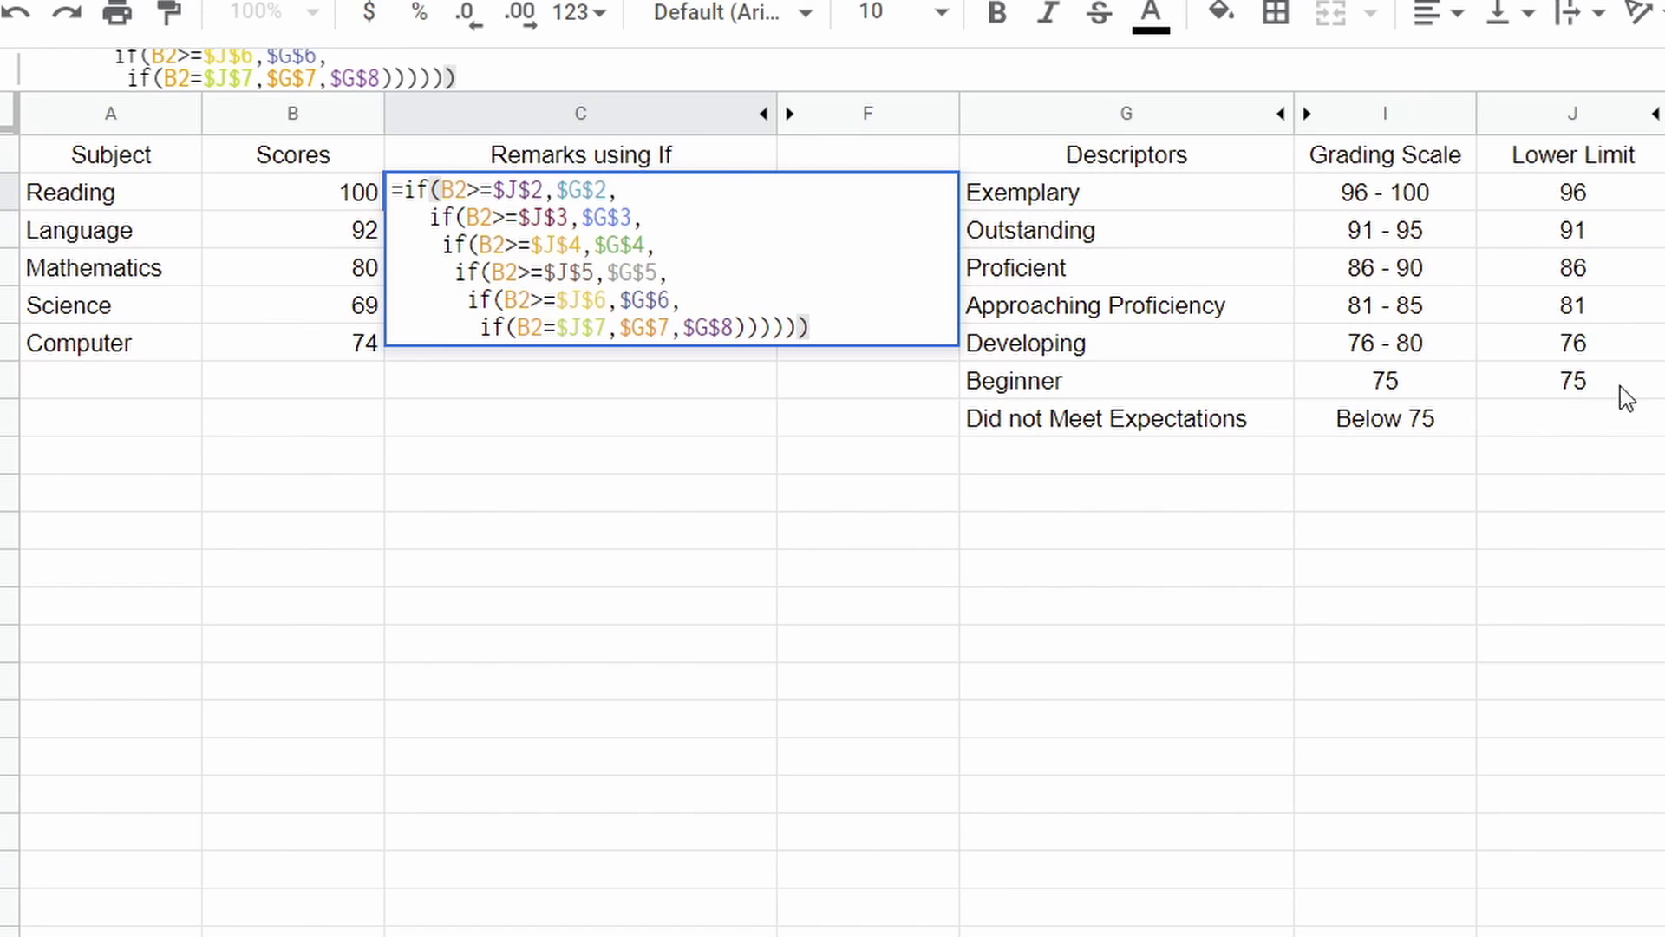
{"action": "left_click", "coordinate": [722, 329]}
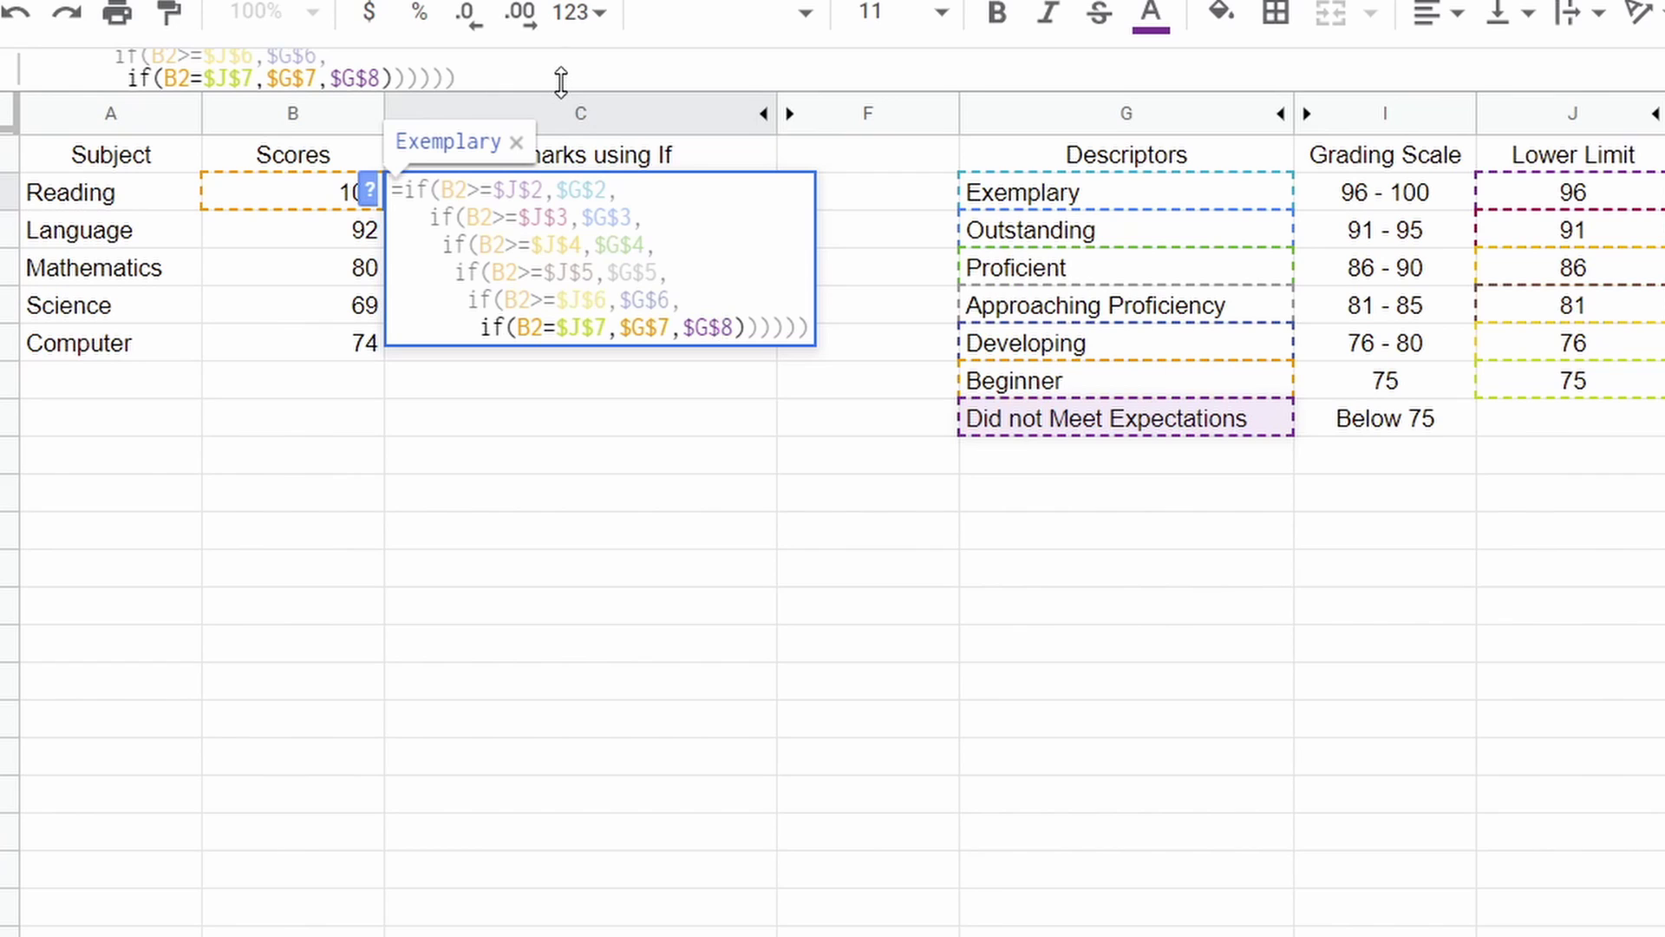
{"action": "key", "text": "Return"}
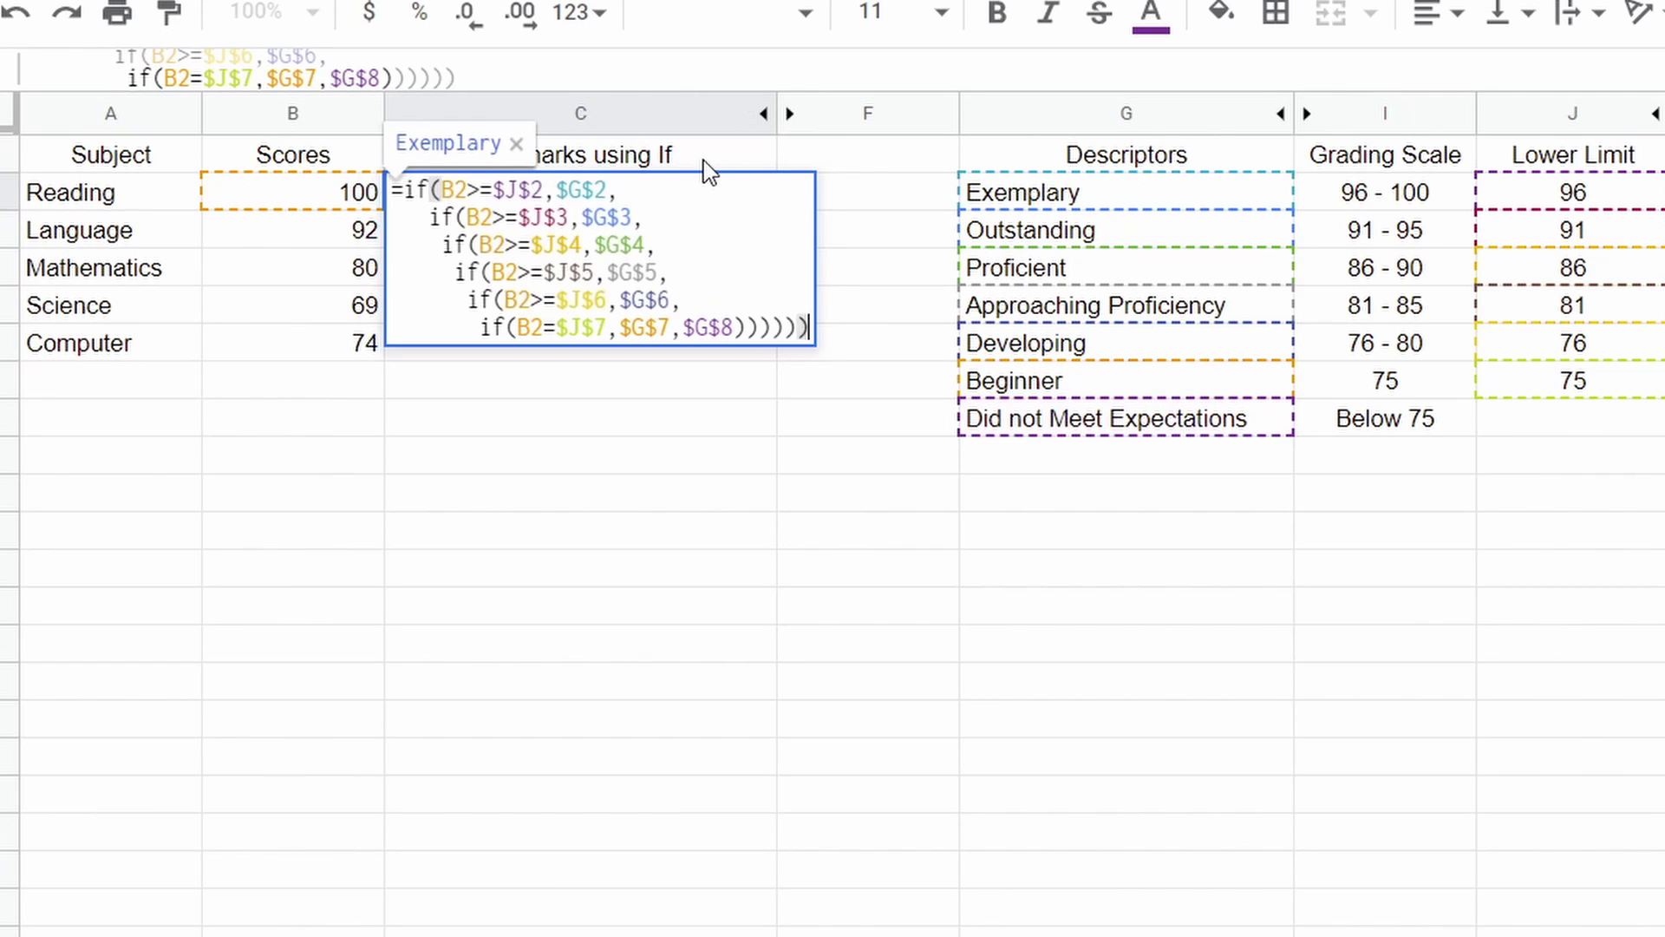
{"action": "left_click", "coordinate": [706, 198]}
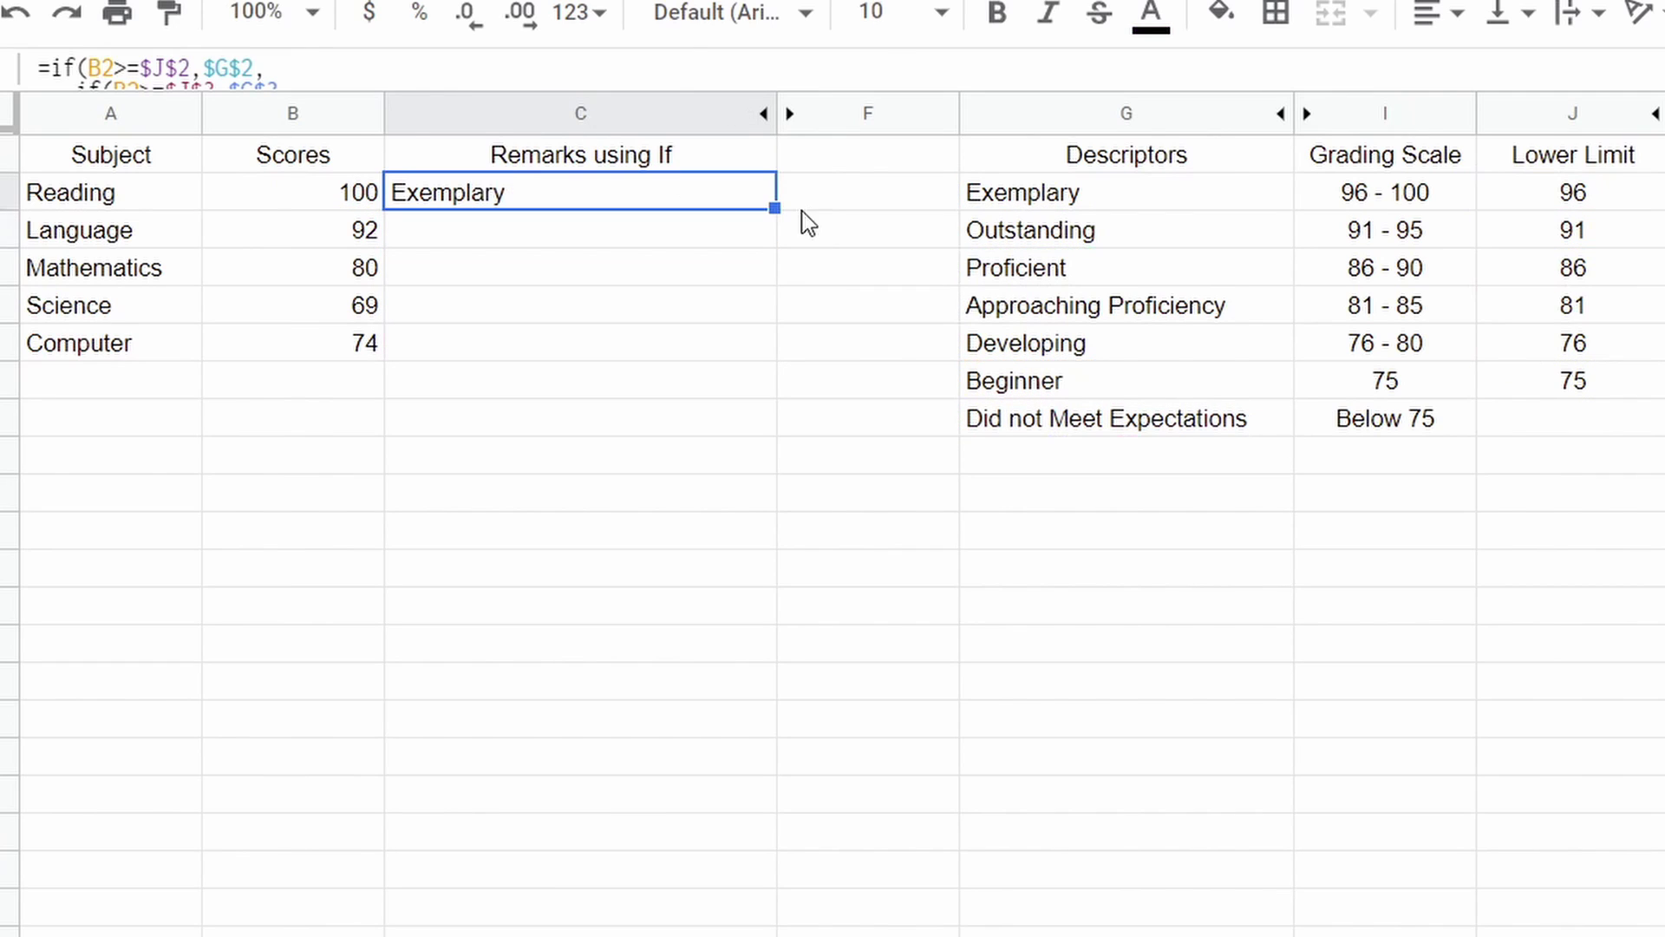
{"action": "left_click_drag", "start_coordinate": [775, 208], "coordinate": [766, 358]}
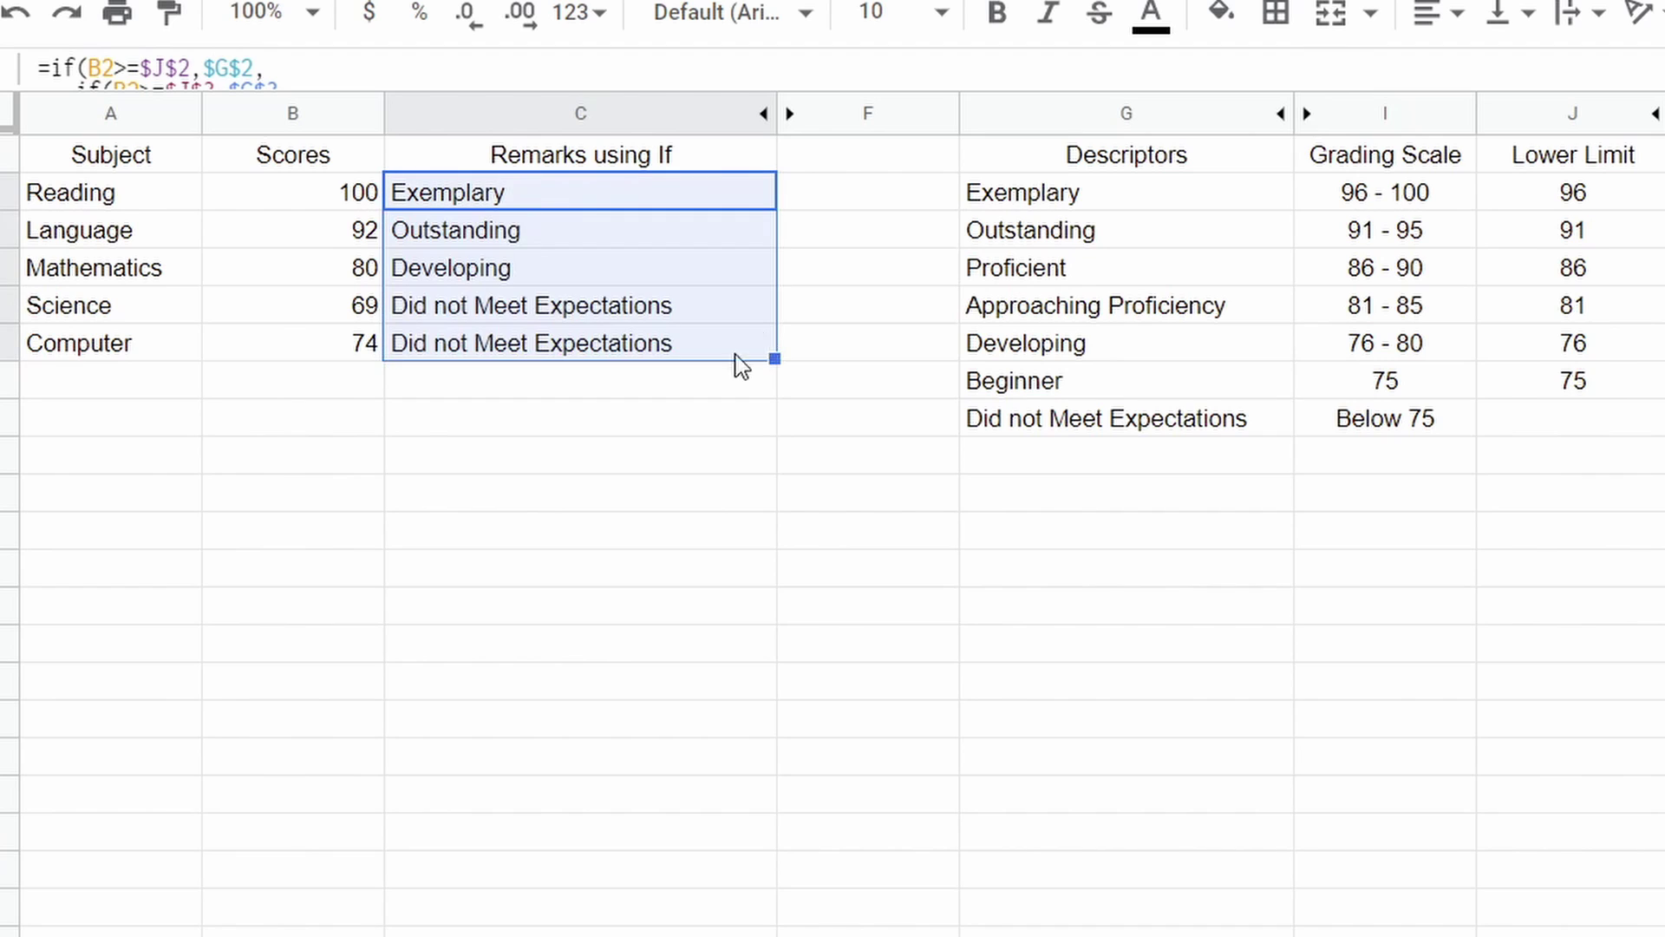
- Change the Reading score in B2 to 75 to test the nested IF remark
{"action": "left_click", "coordinate": [318, 205]}
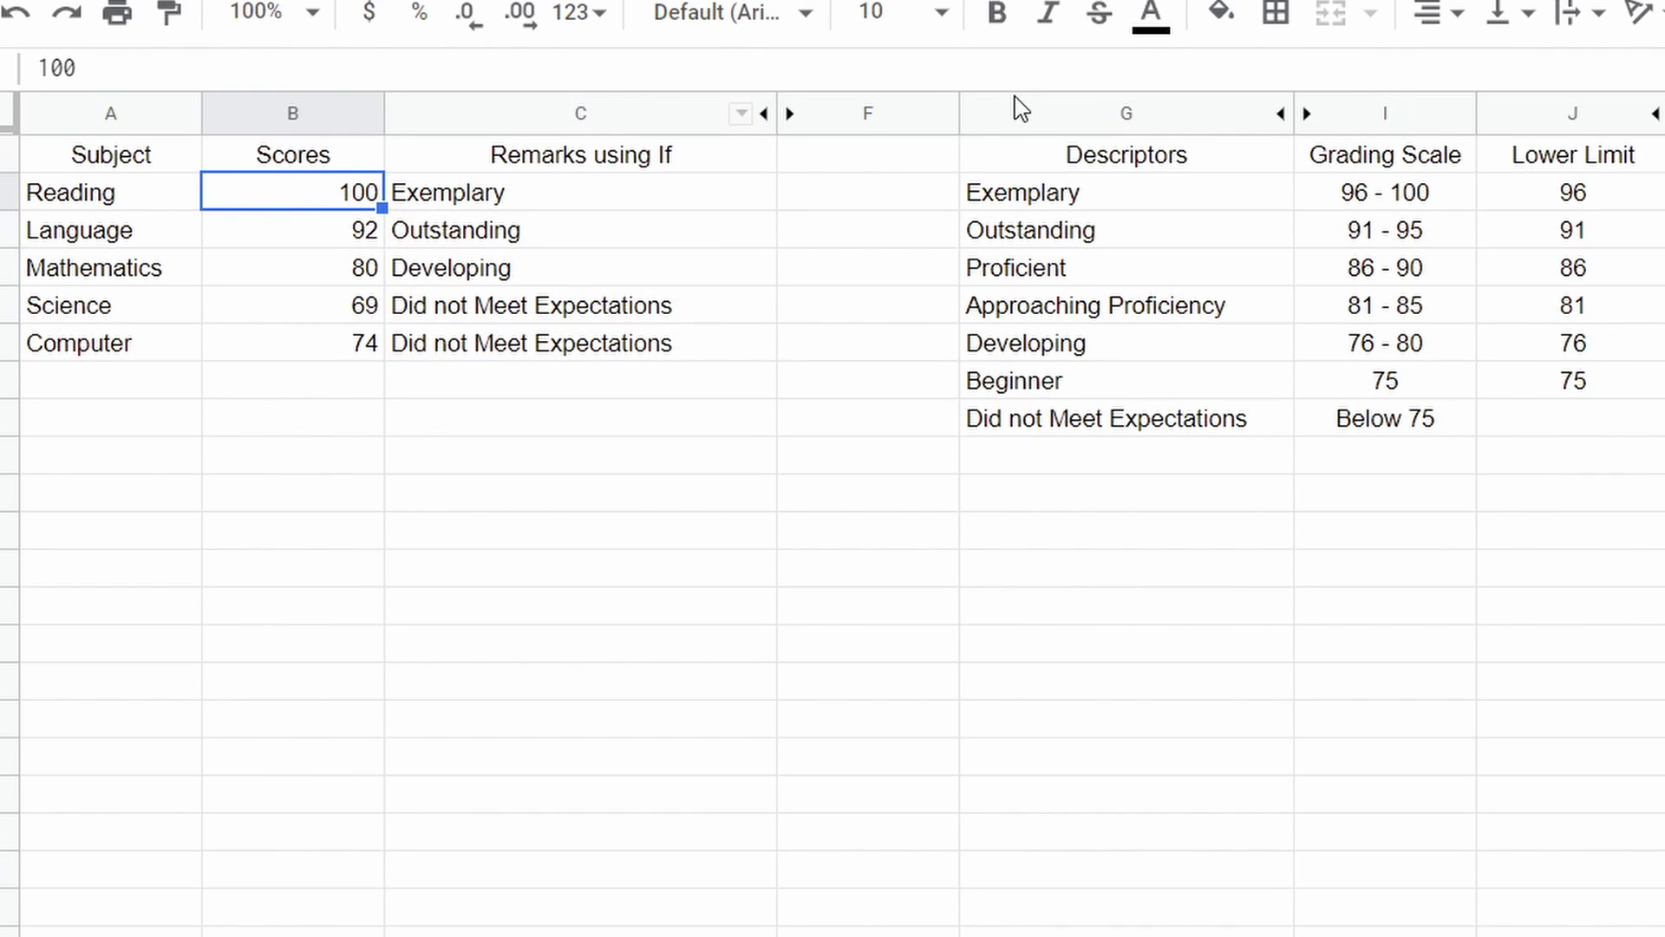
{"action": "type", "text": "75"}
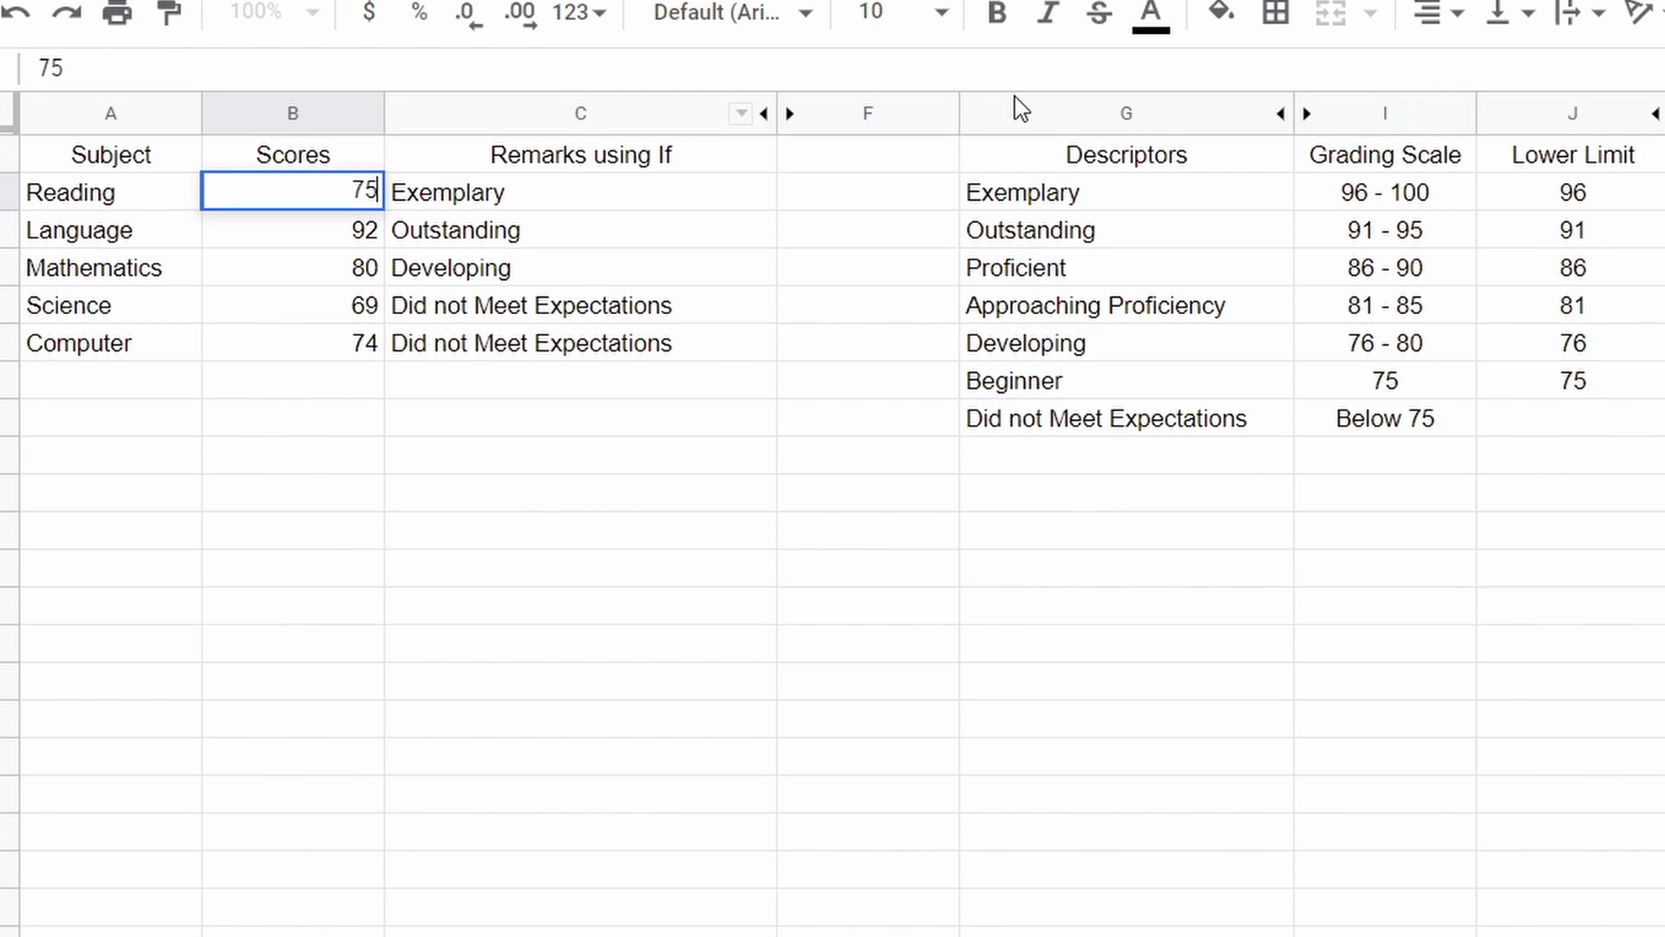
{"action": "key", "text": "Return"}
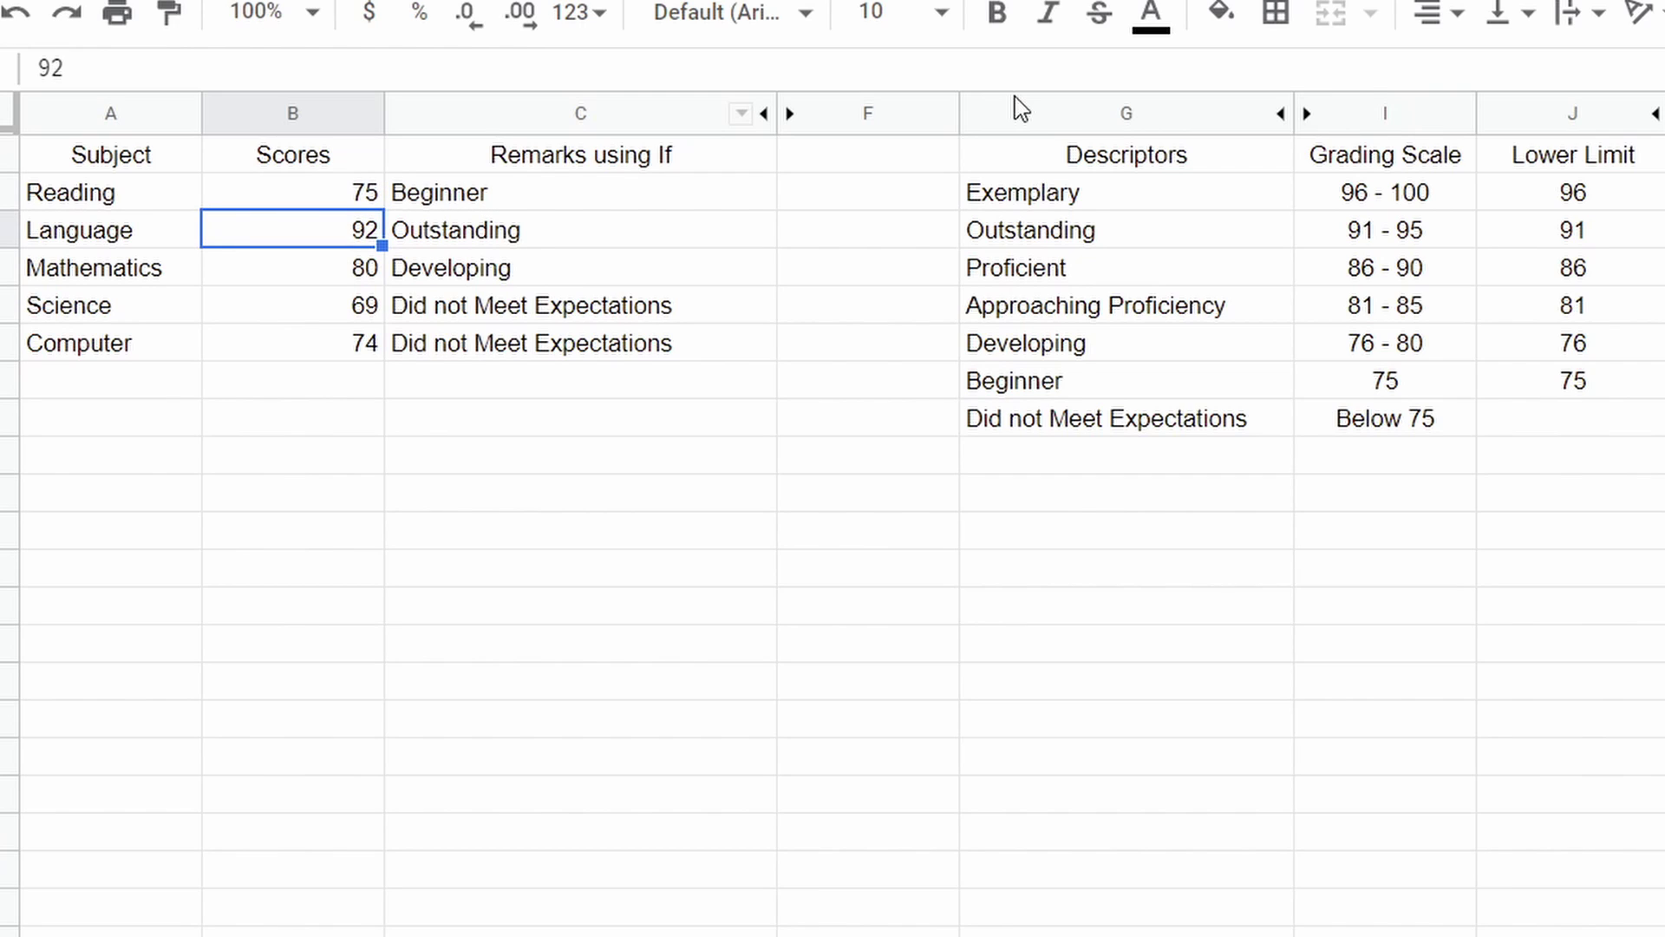
- Test the nested IF remark by changing the Reading score in B2 to 88 and to 95
{"action": "key", "text": "Up"}
{"action": "type", "text": "88"}
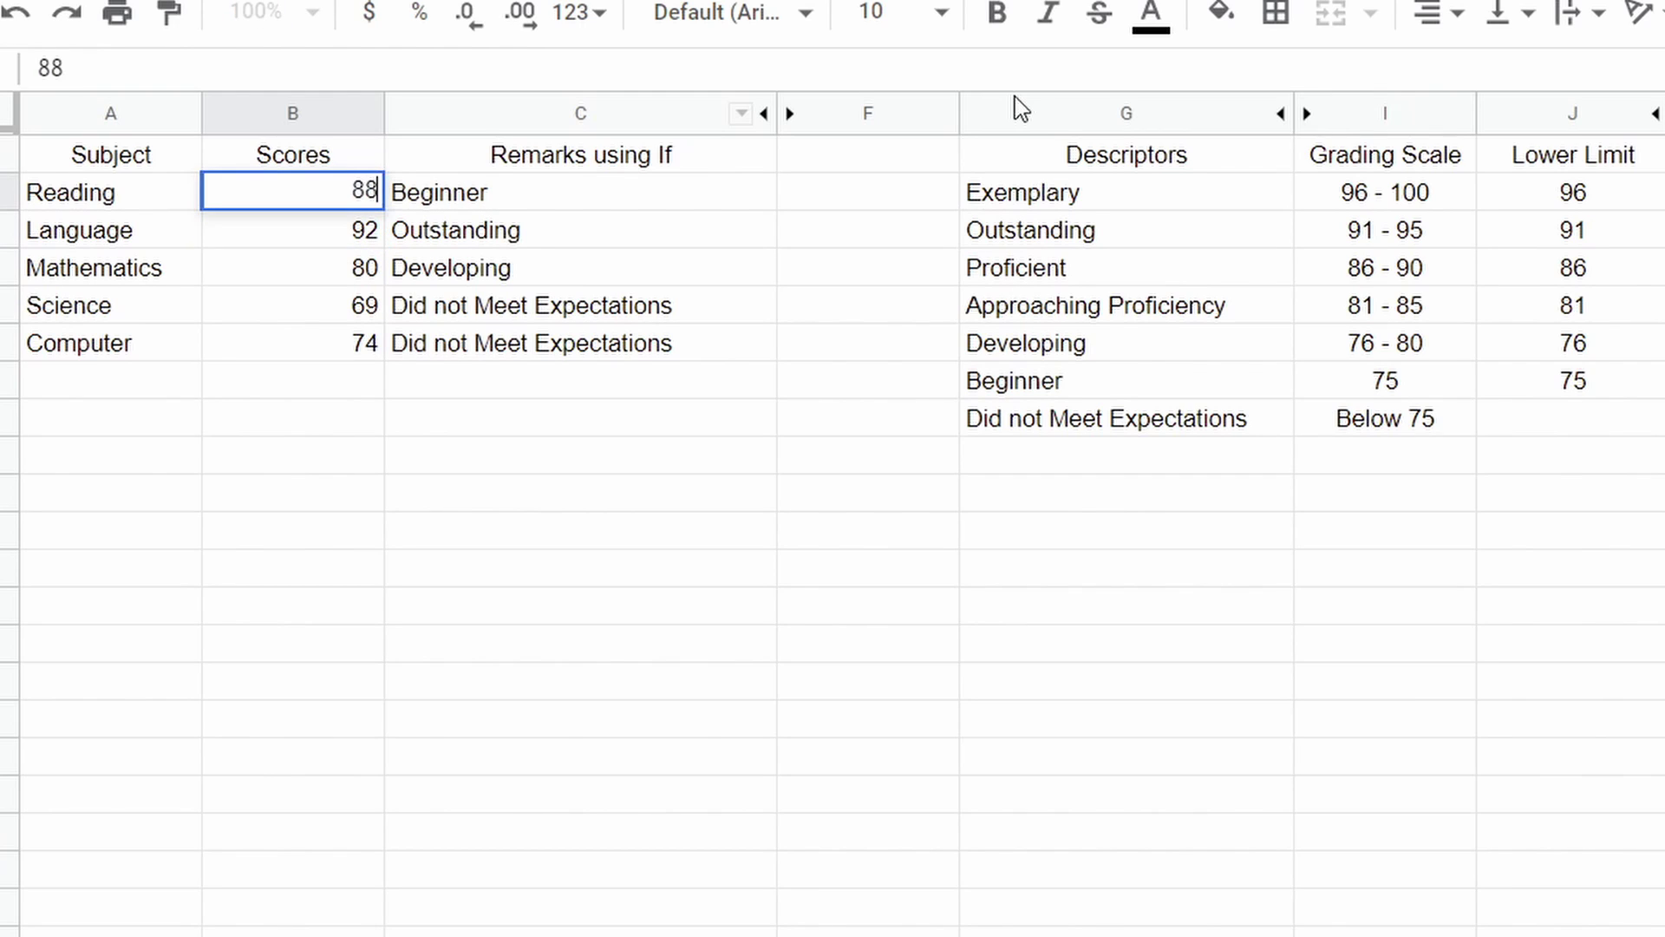
{"action": "key", "text": "Return"}
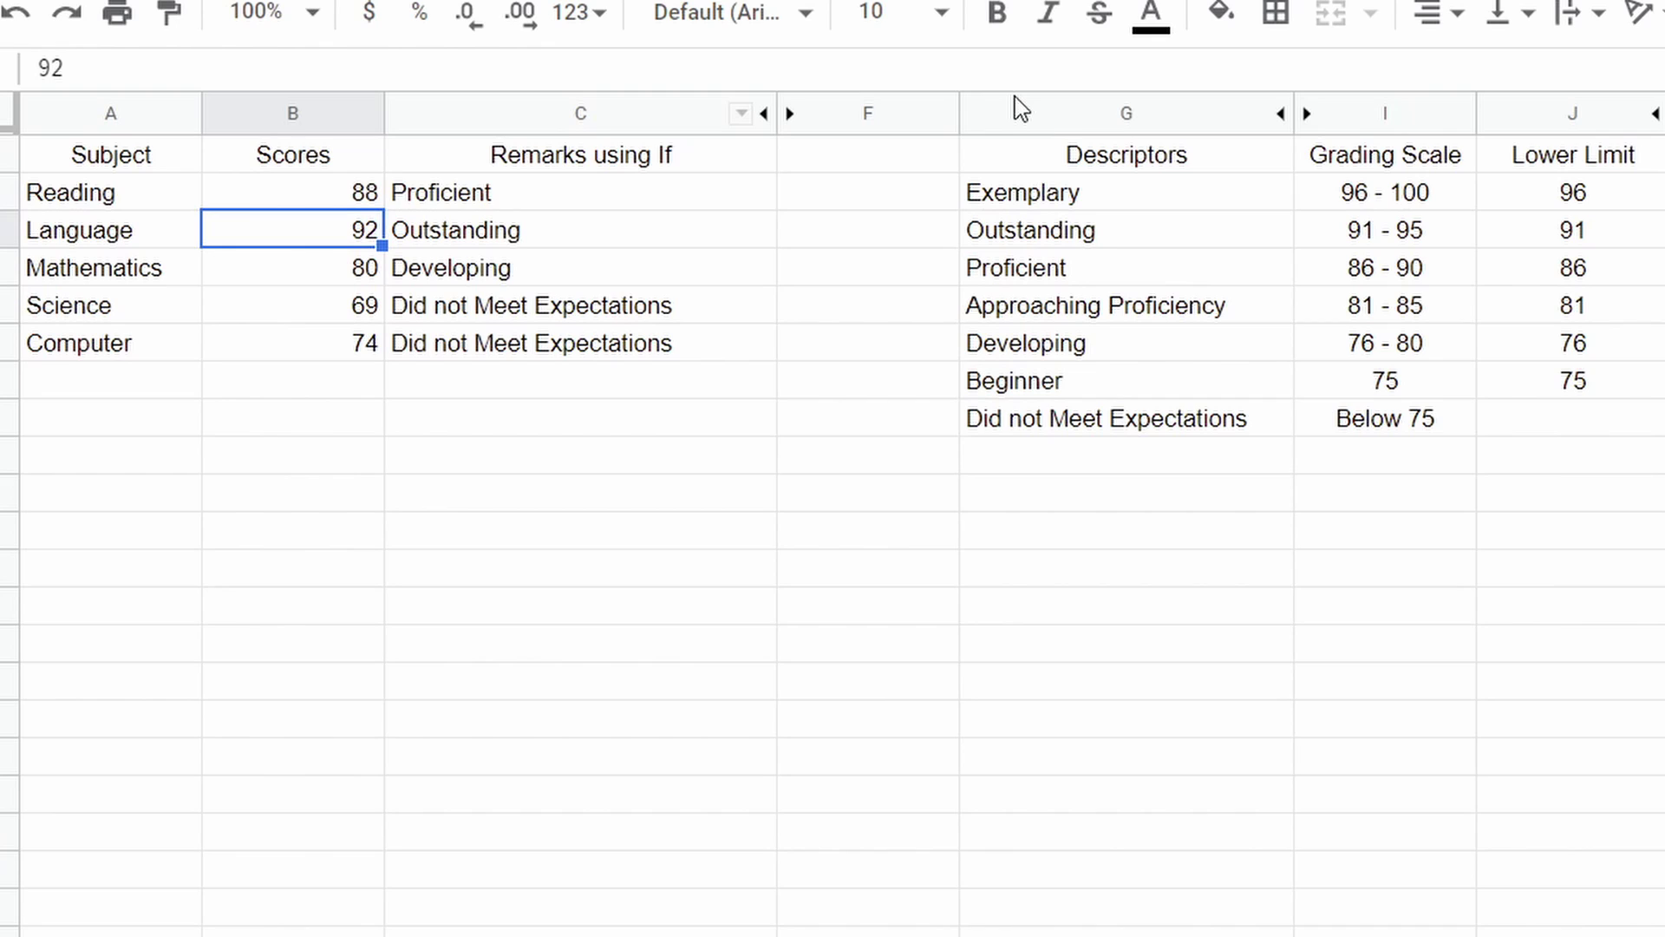
{"action": "key", "text": "Up"}
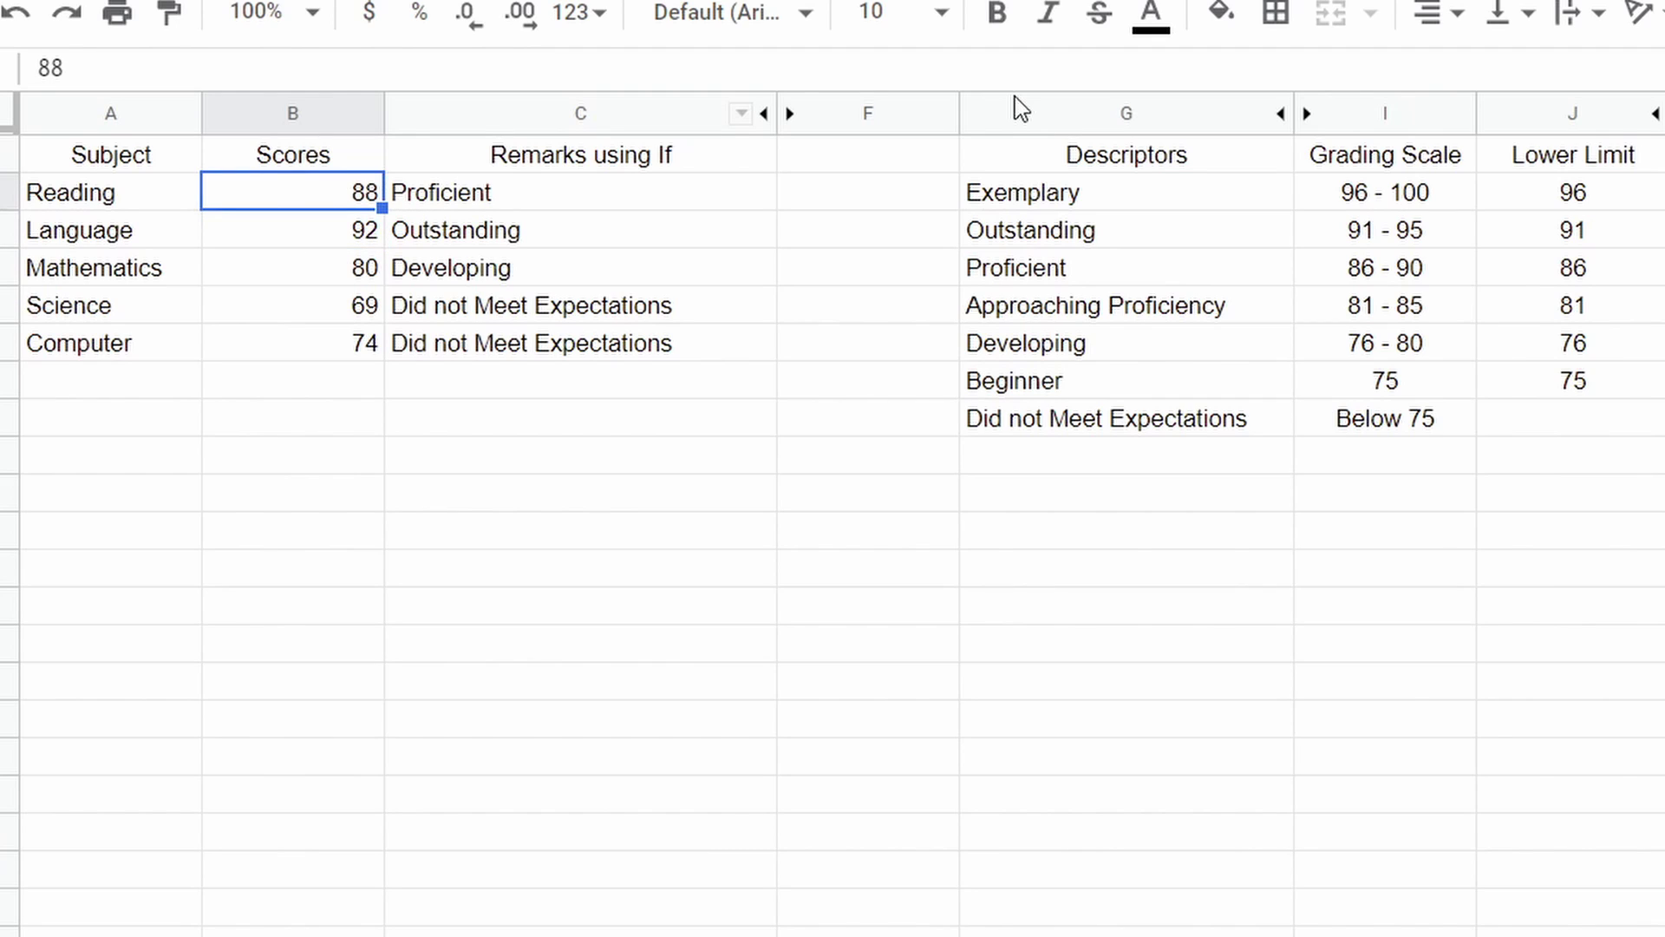
{"action": "type", "text": "95"}
{"action": "key", "text": "Return"}
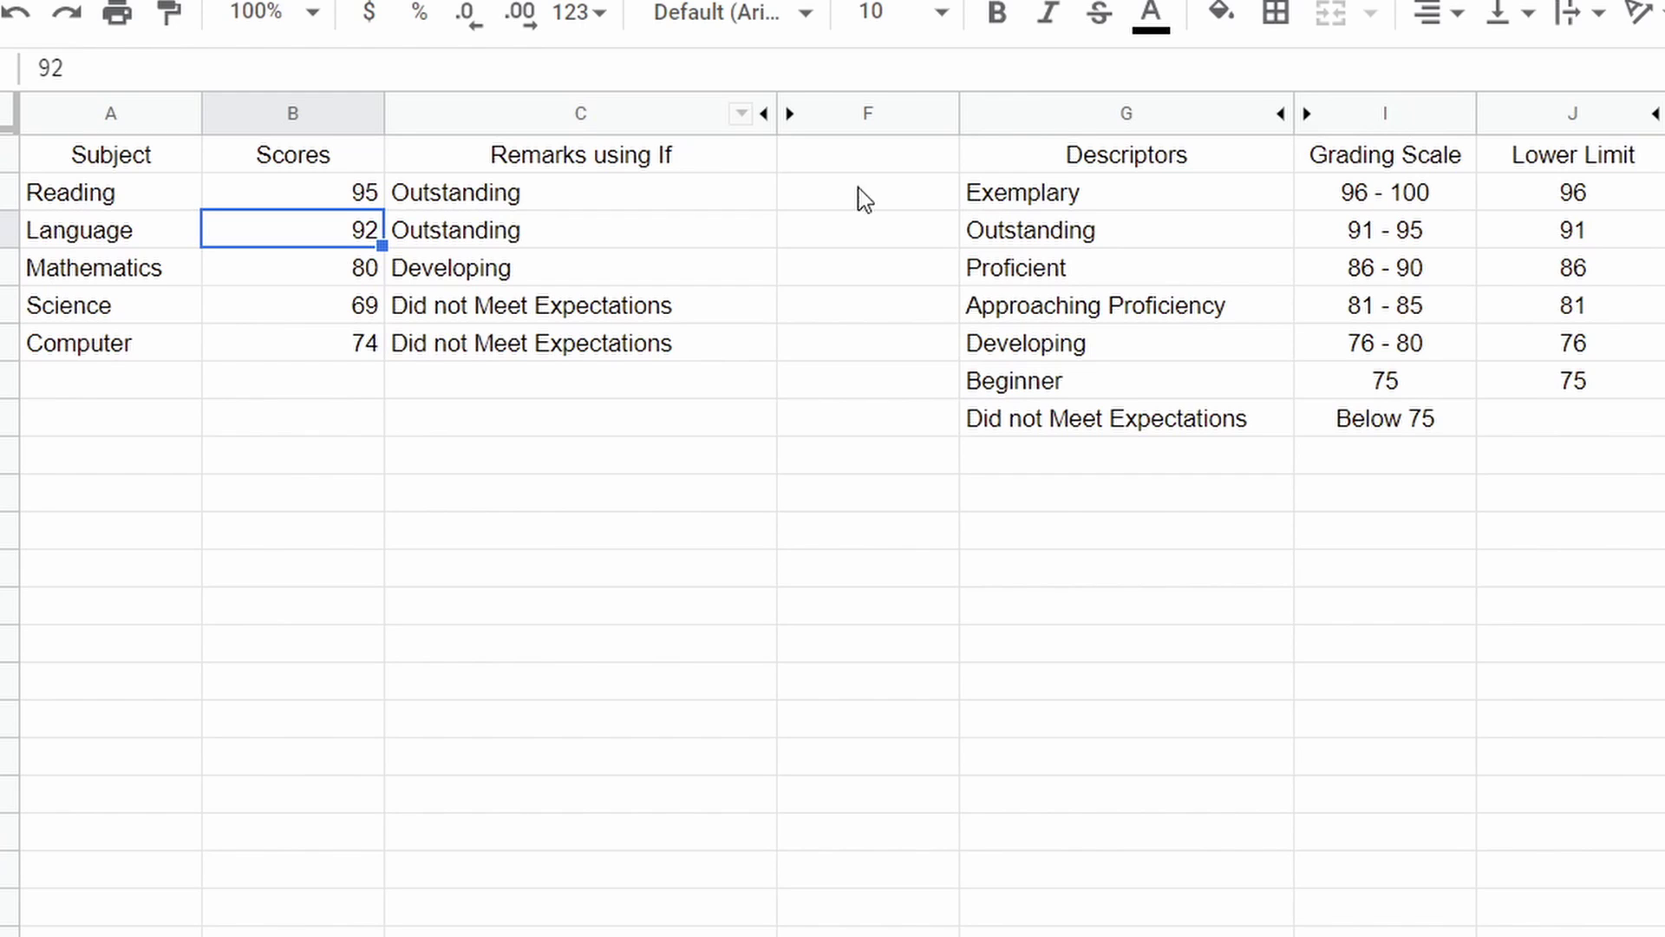
- Enlarge the formula display for C2 to review its full nested IF formula
{"action": "left_click", "coordinate": [669, 207]}
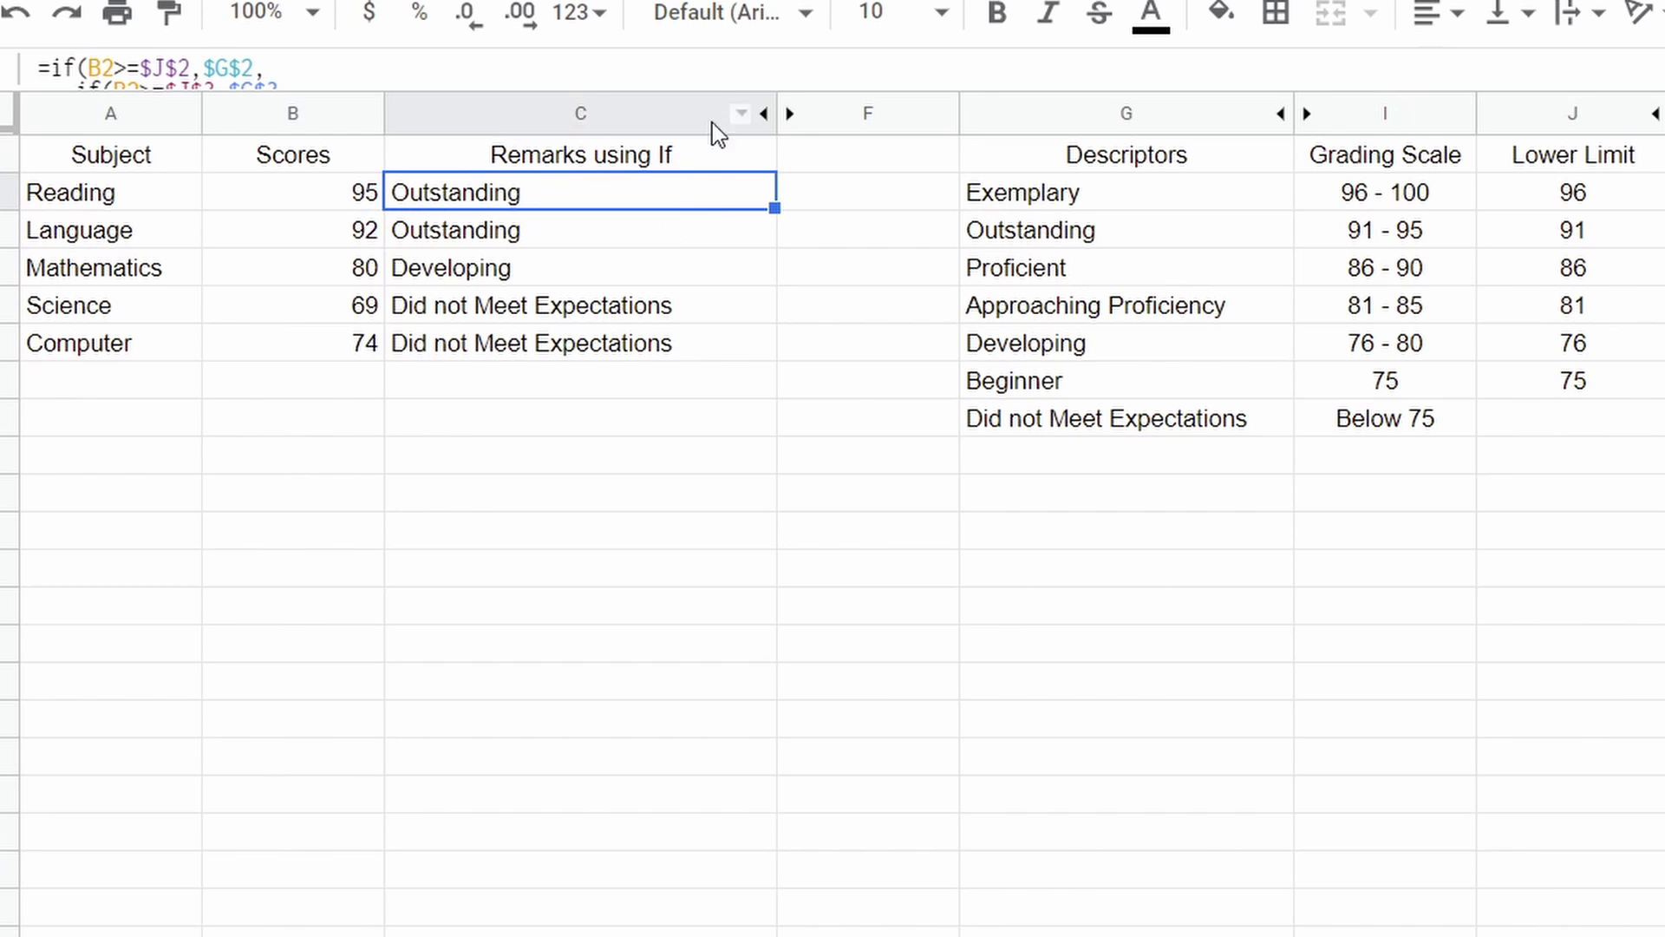
{"action": "left_click_drag", "start_coordinate": [732, 84], "coordinate": [706, 275]}
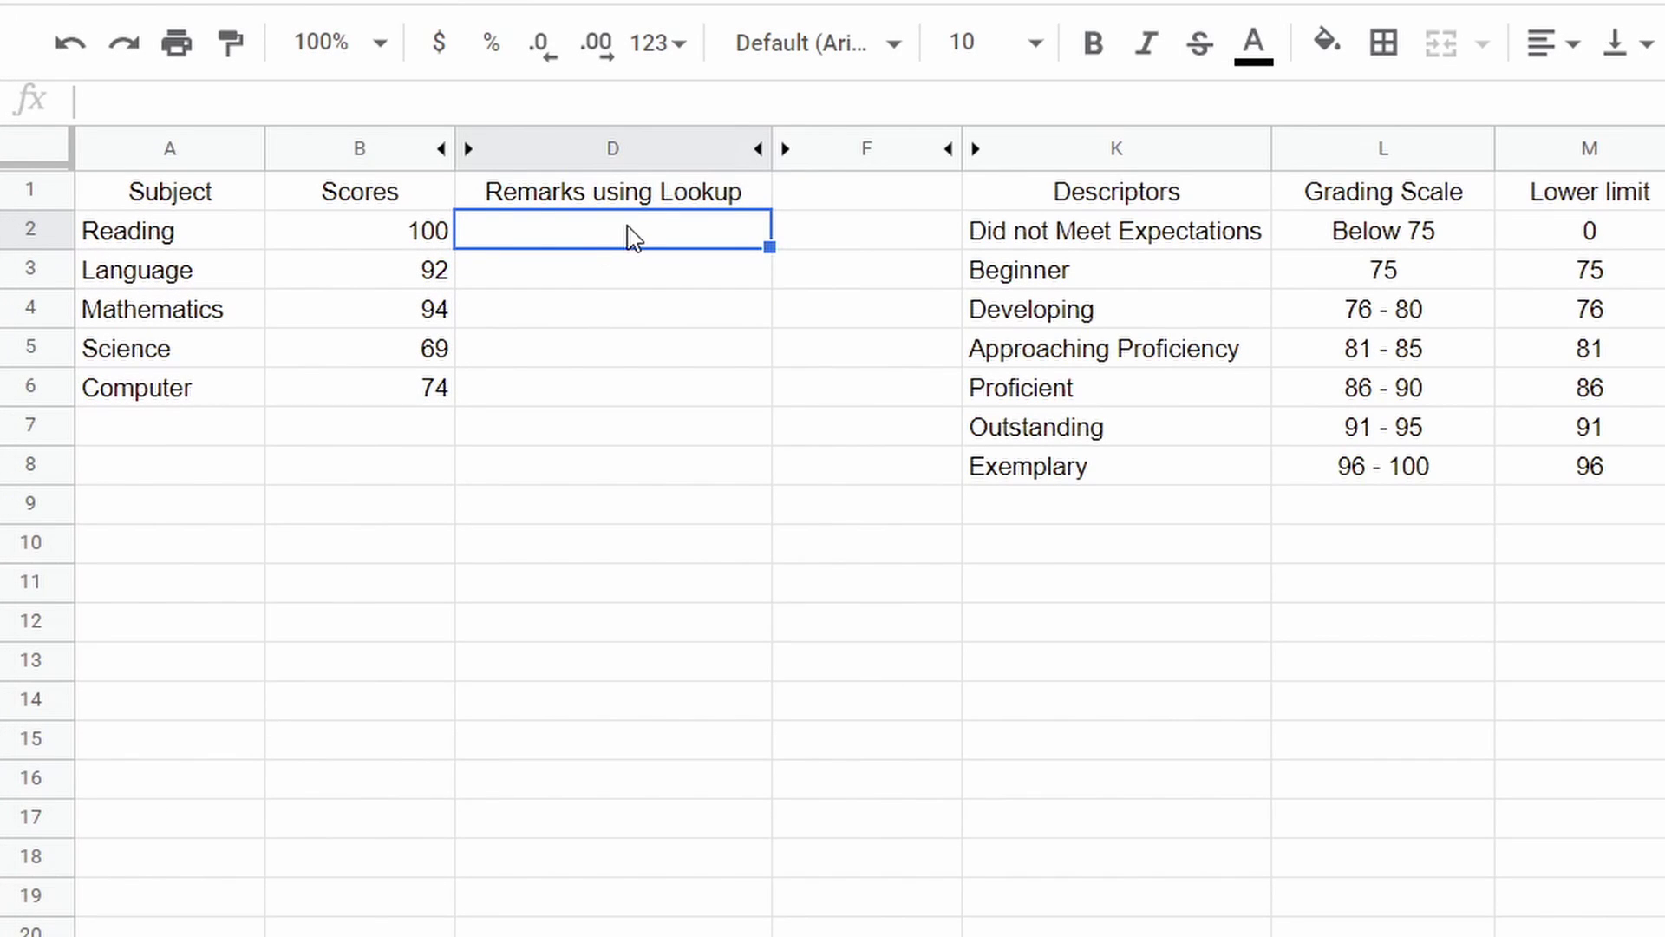
- Start a LOOKUP formula in D2 with B2 as the search key and the absolute range $M$2:$M$8 as the search range
{"action": "type", "text": "=look"}
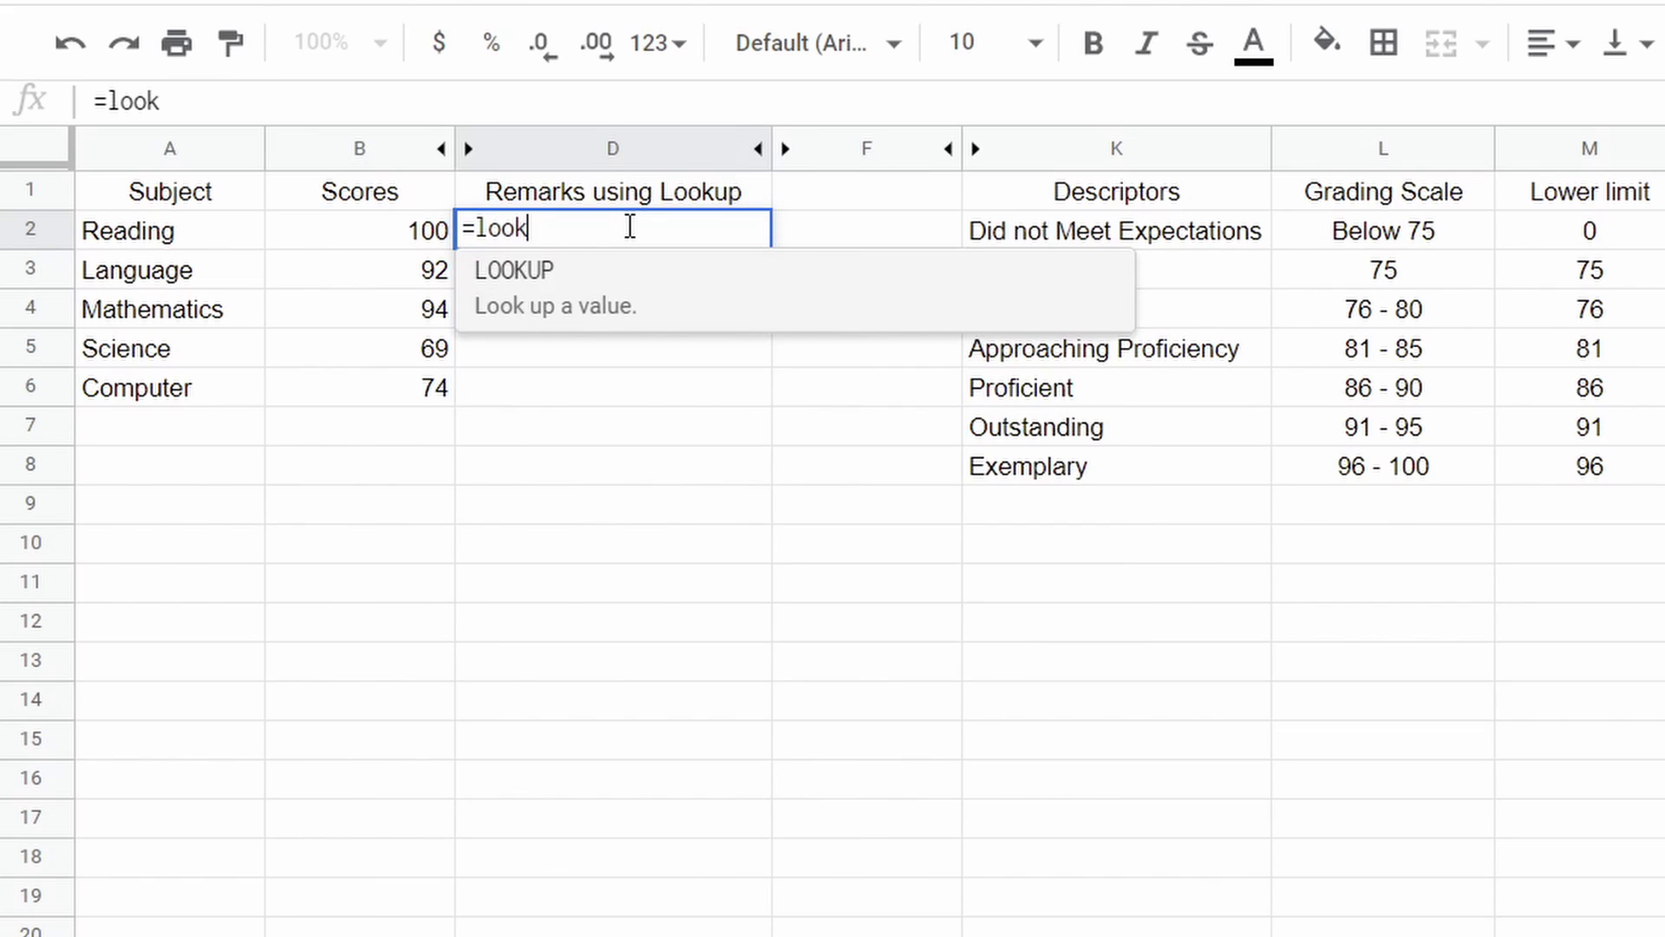
{"action": "key", "text": "Tab"}
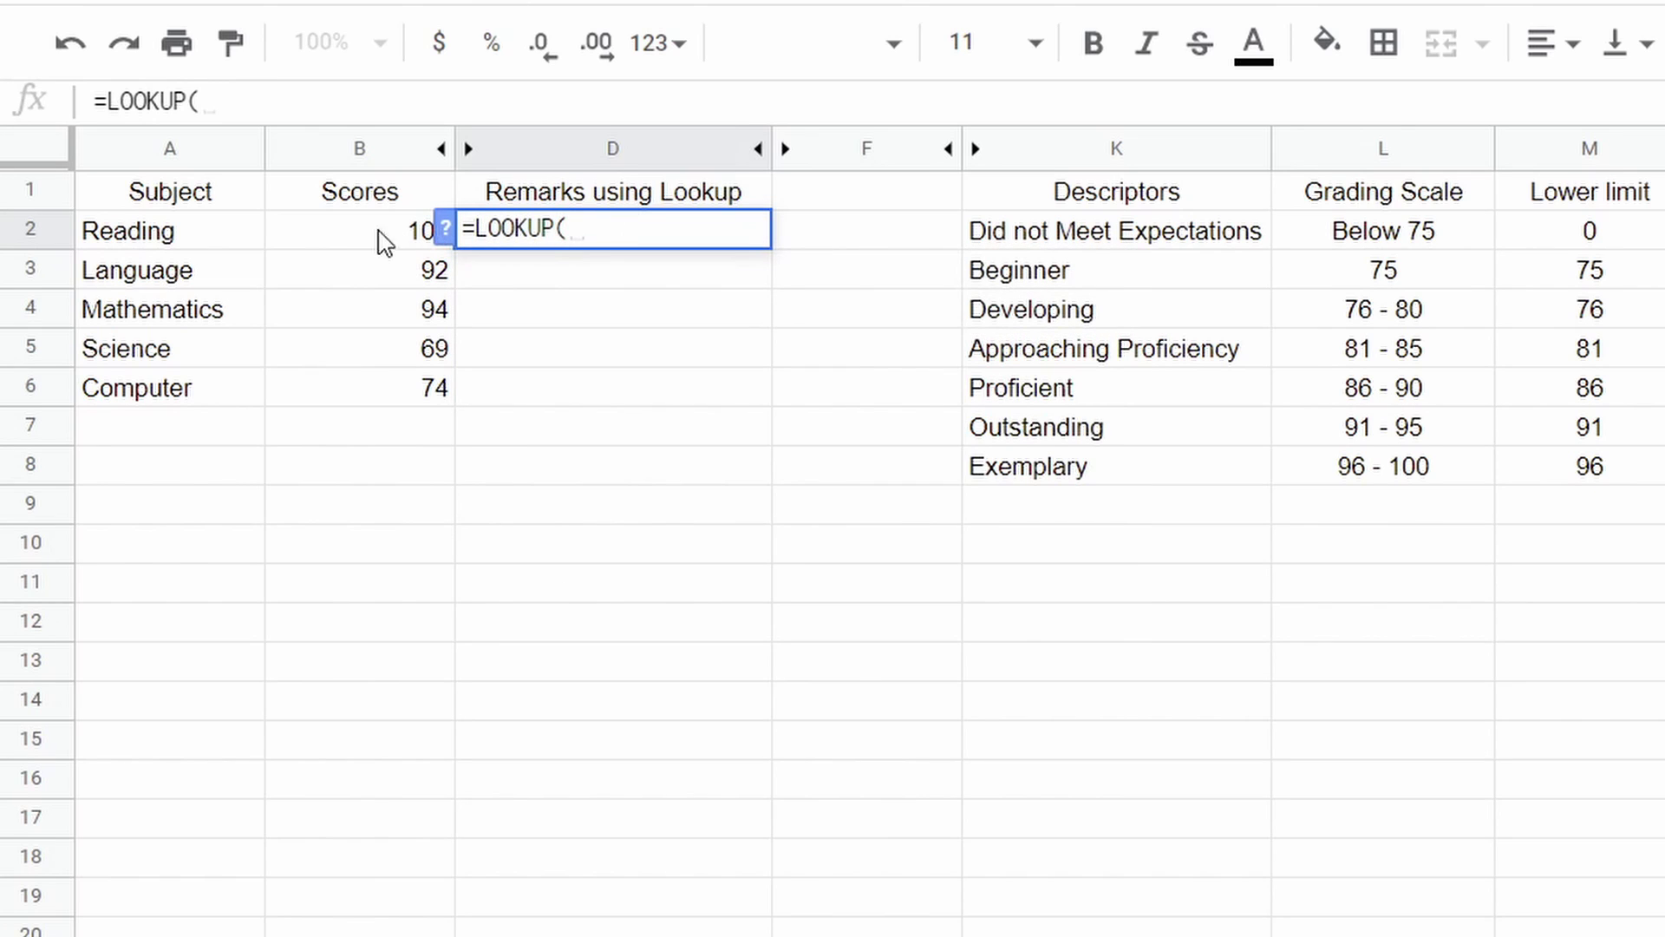
{"action": "left_click", "coordinate": [337, 247]}
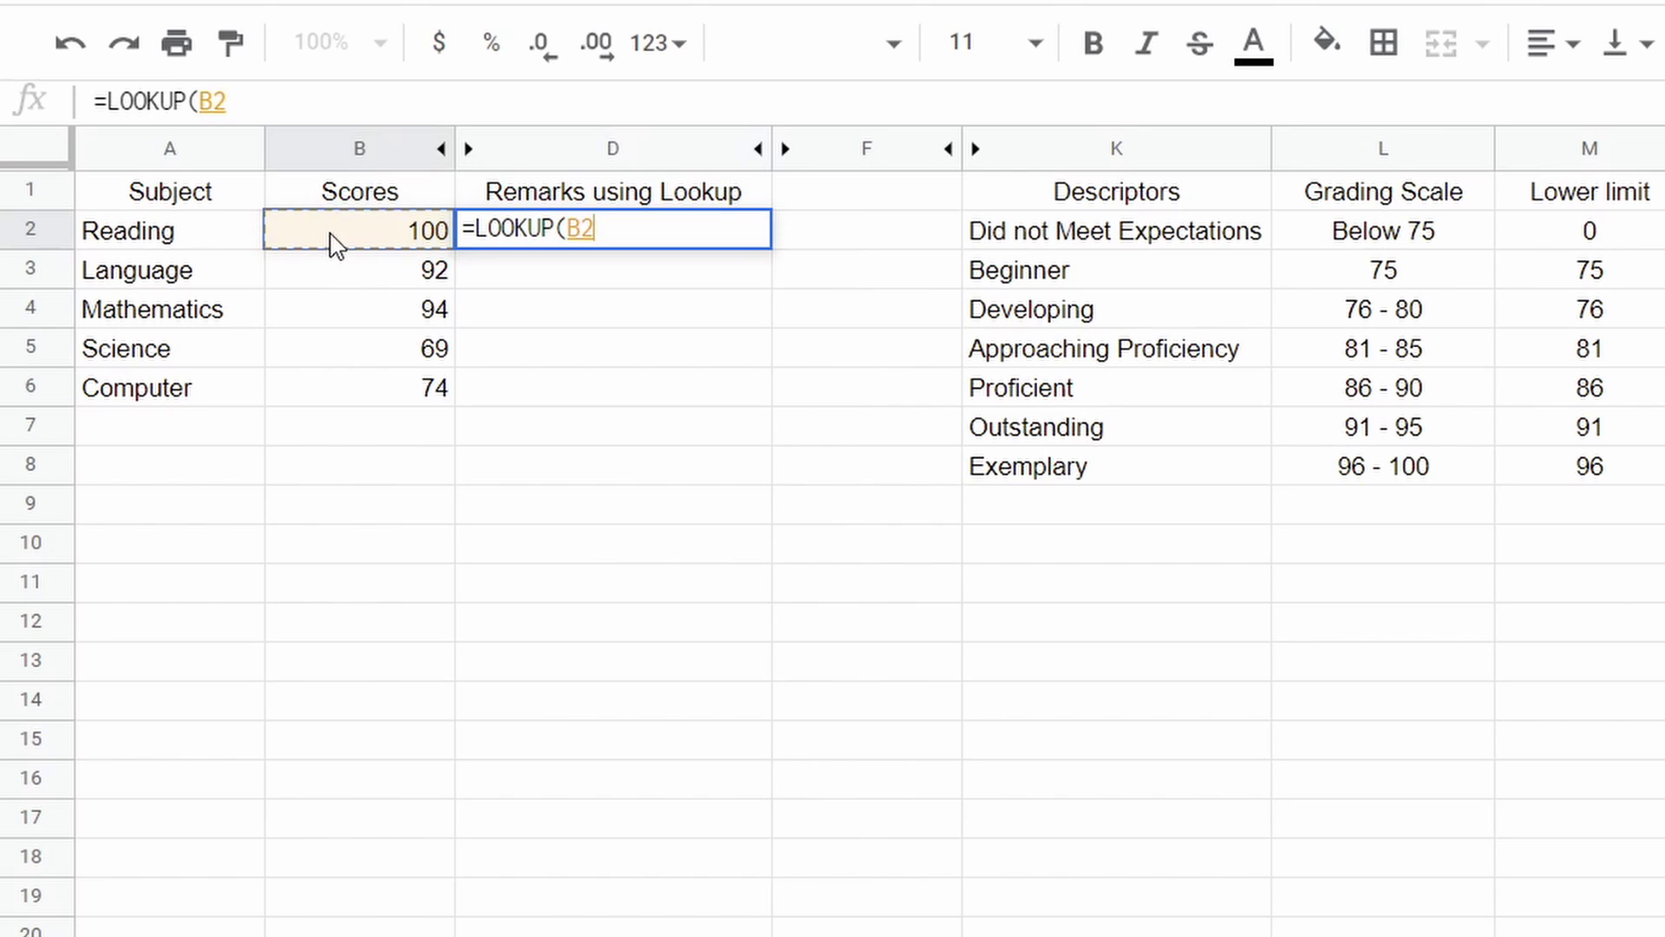
{"action": "left_click", "coordinate": [644, 234]}
{"action": "left_click", "coordinate": [445, 237]}
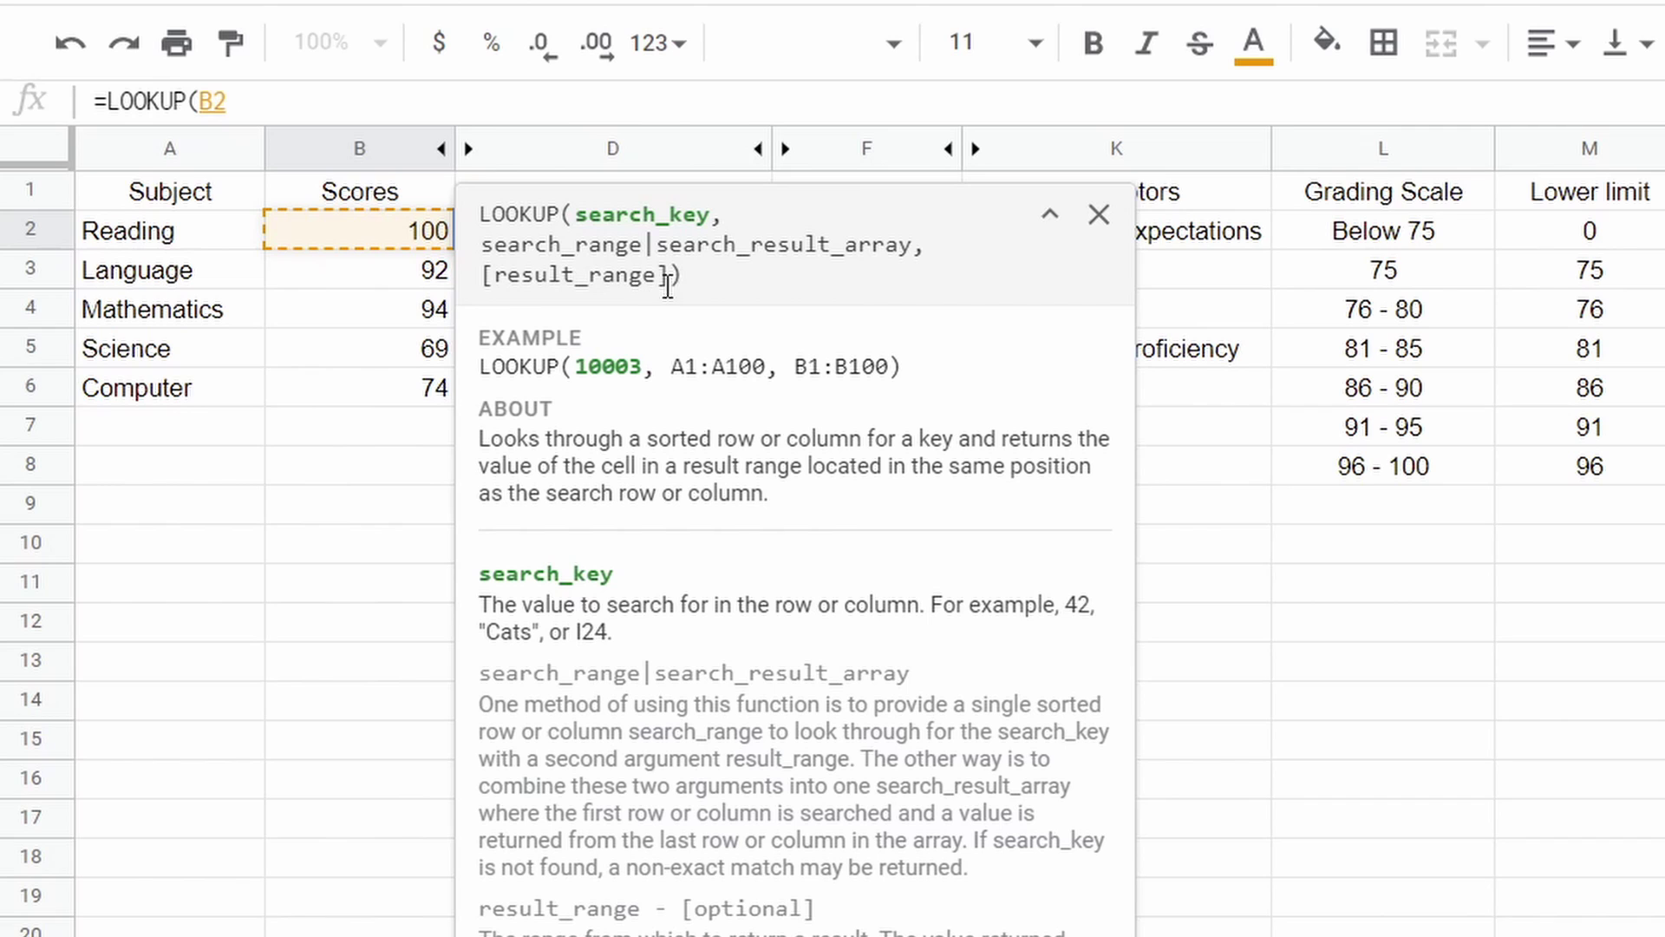
{"action": "left_click", "coordinate": [313, 102]}
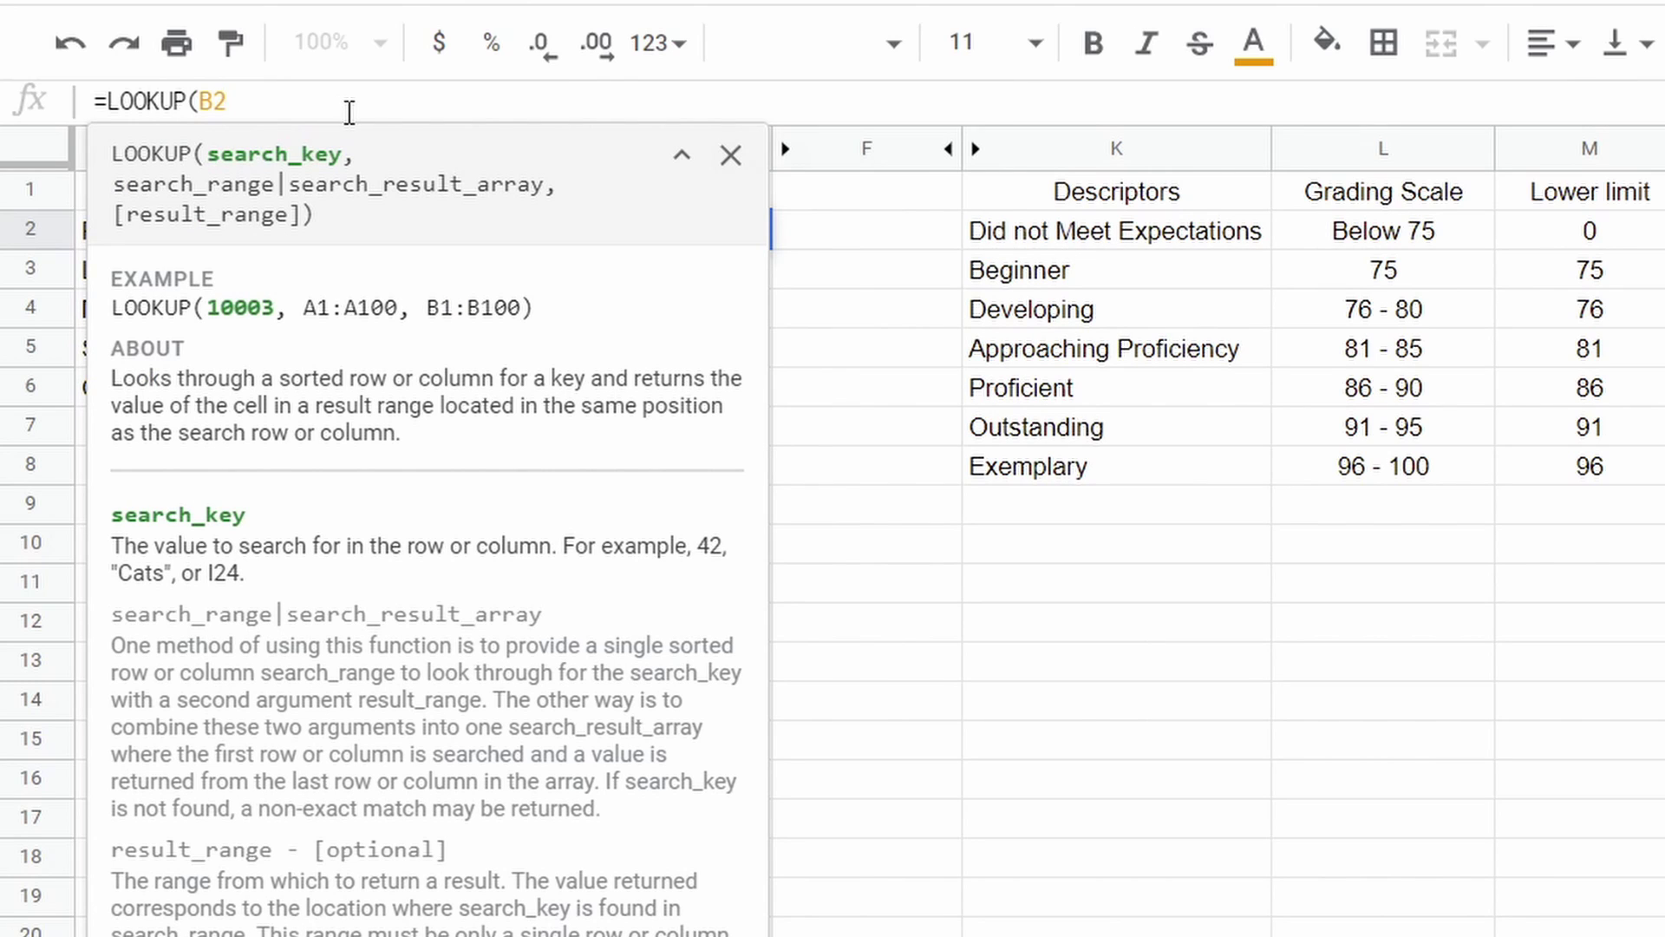
{"action": "type", "text": ","}
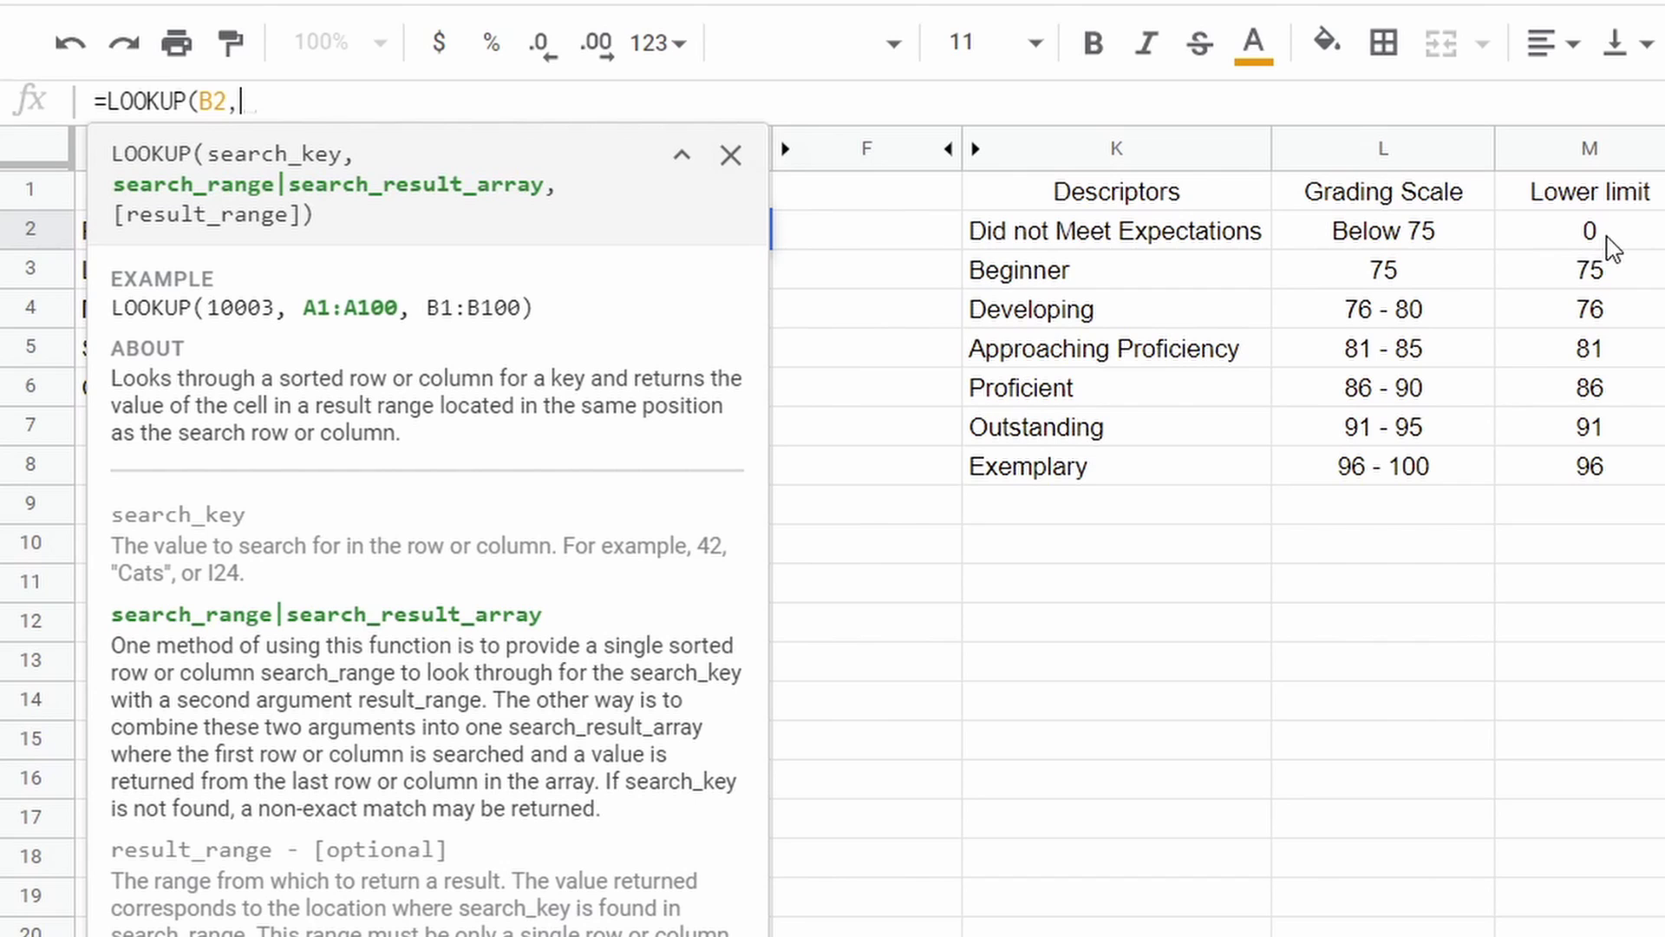
{"action": "left_click_drag", "start_coordinate": [1603, 243], "coordinate": [1586, 469]}
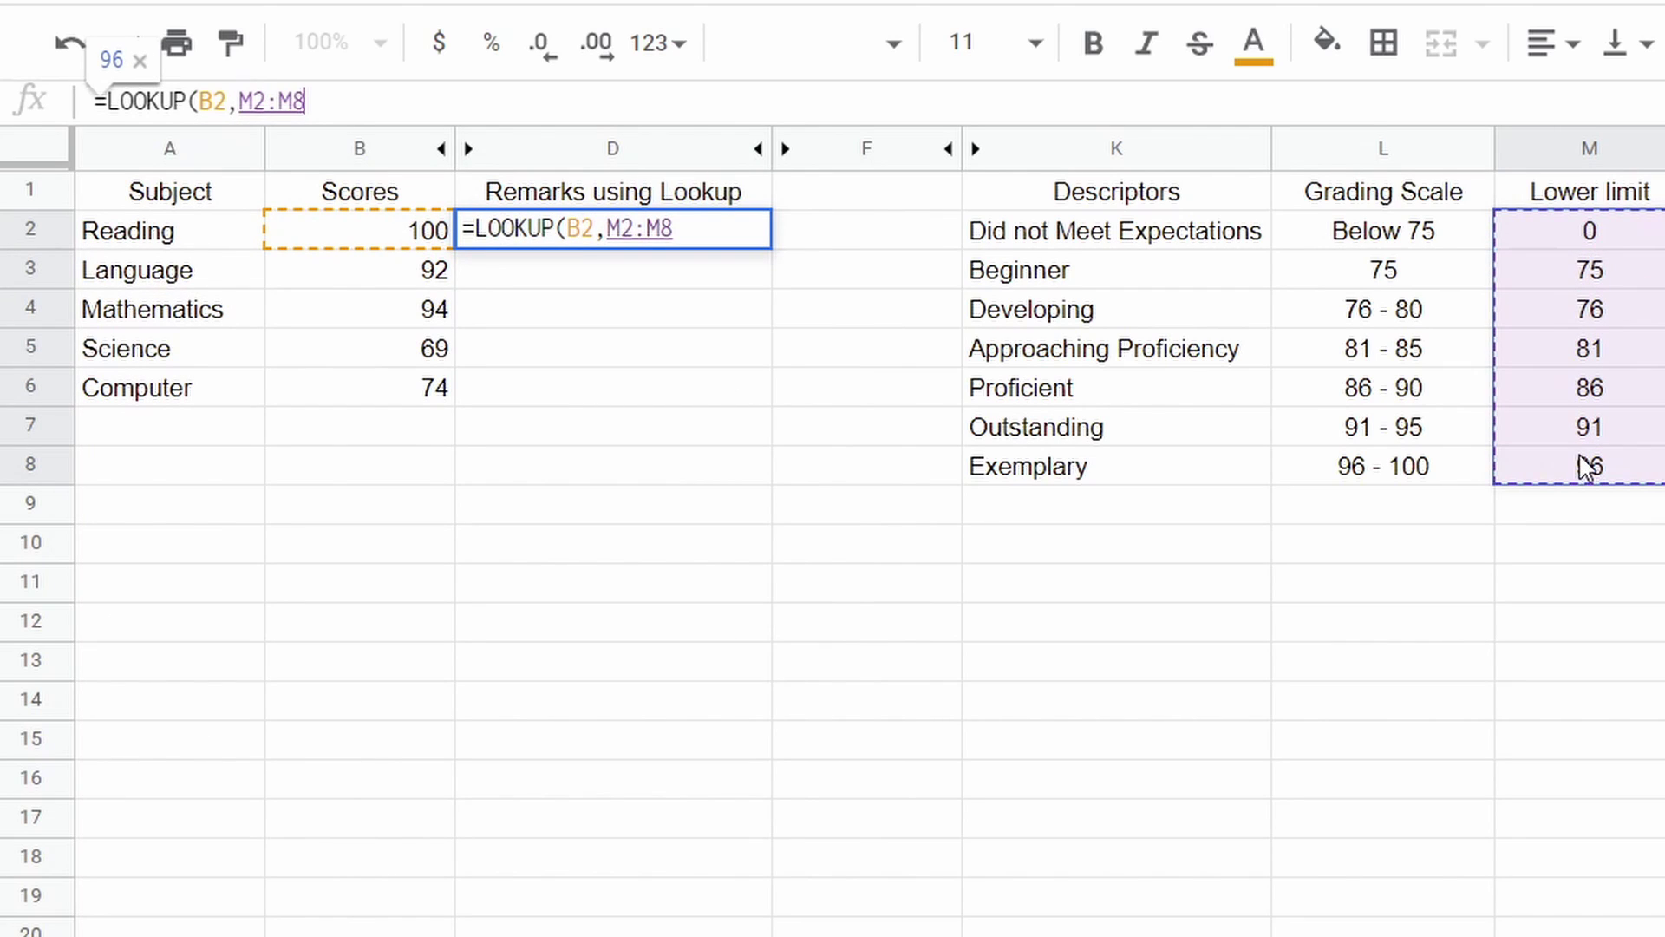
{"action": "key", "text": "F4"}
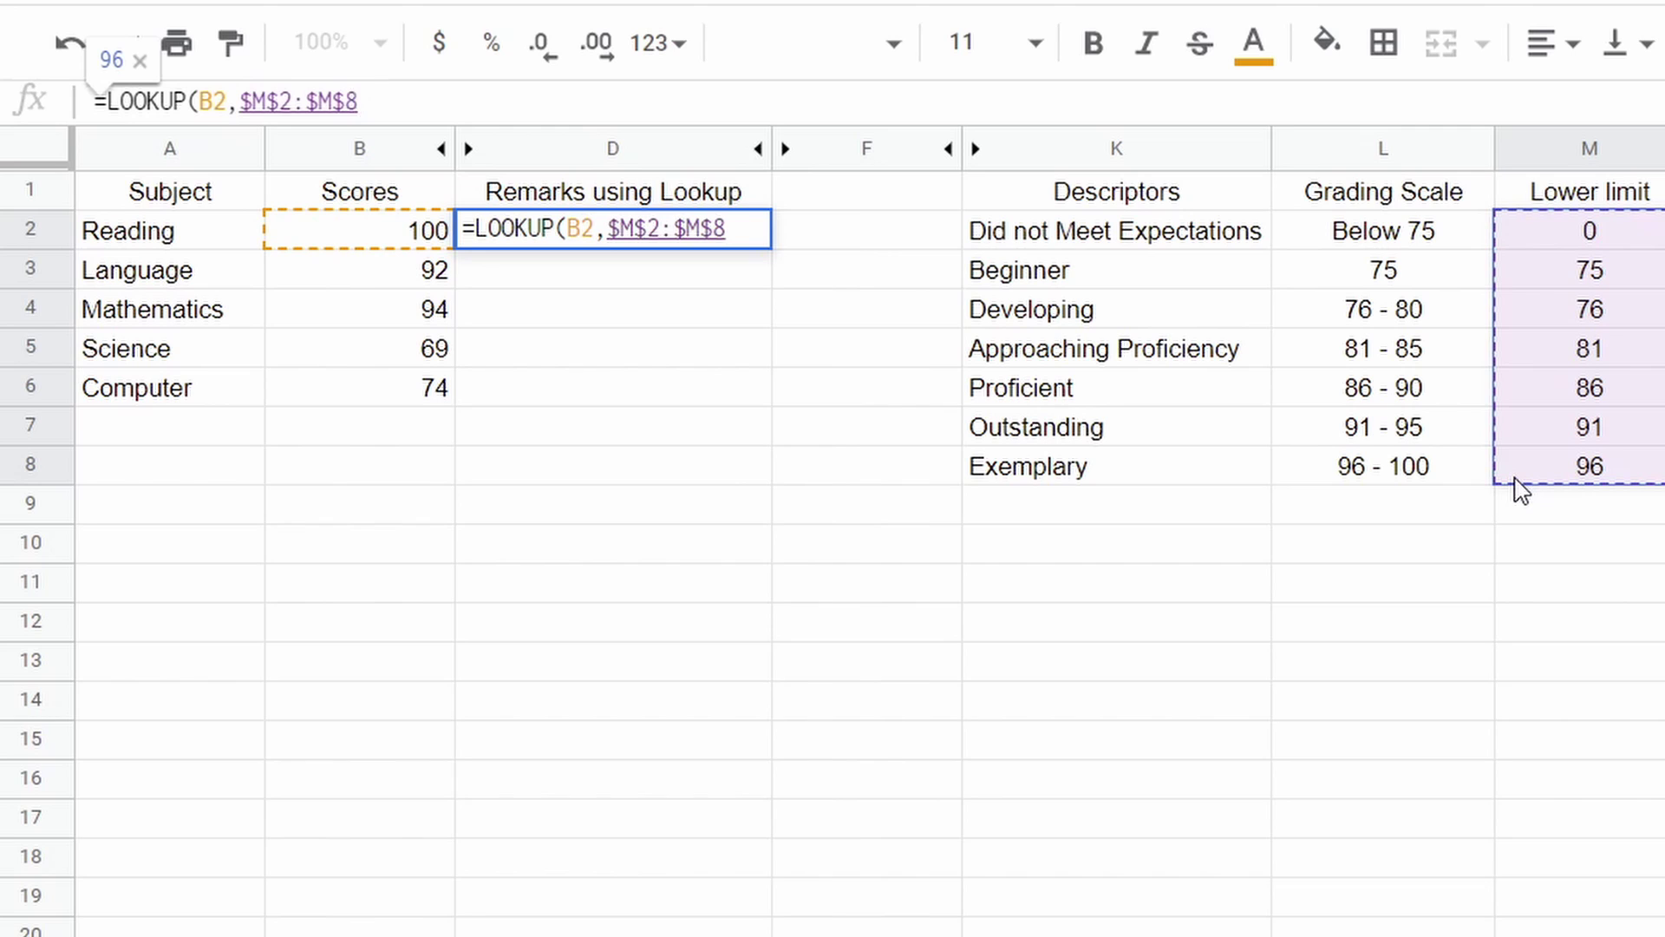
- Complete the D2 LOOKUP formula with the absolute descriptors range $K$2:$K$8 as its result range
{"action": "type", "text": ","}
{"action": "left_click_drag", "start_coordinate": [1171, 247], "coordinate": [1200, 477]}
{"action": "key", "text": "F4"}
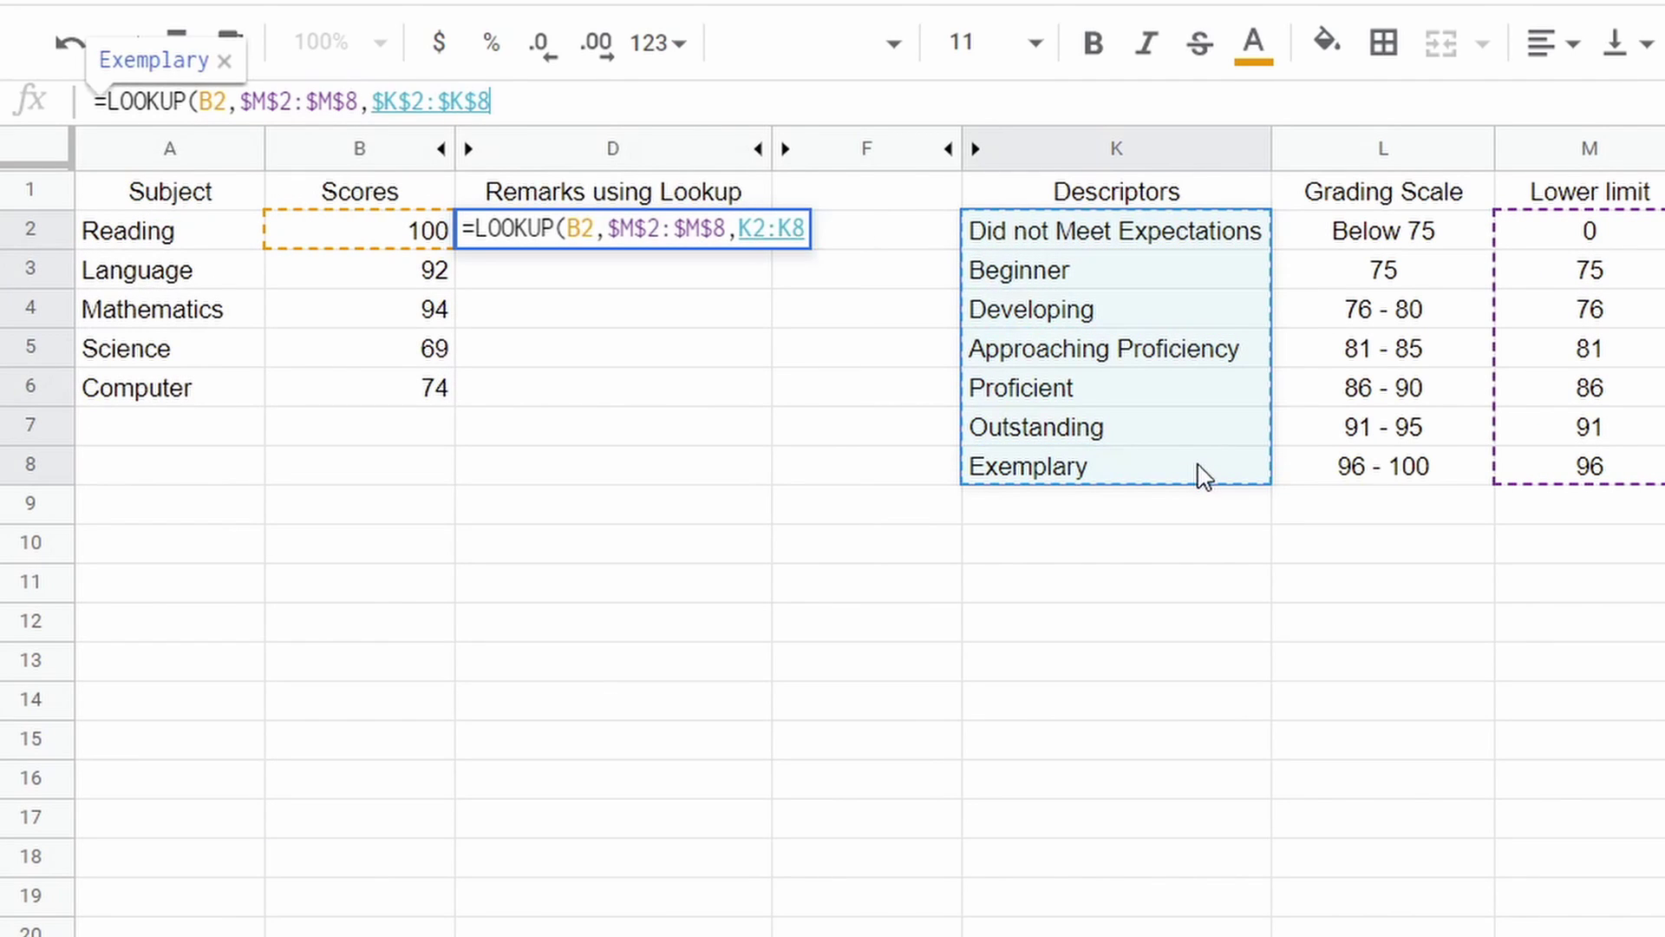
{"action": "type", "text": ")"}
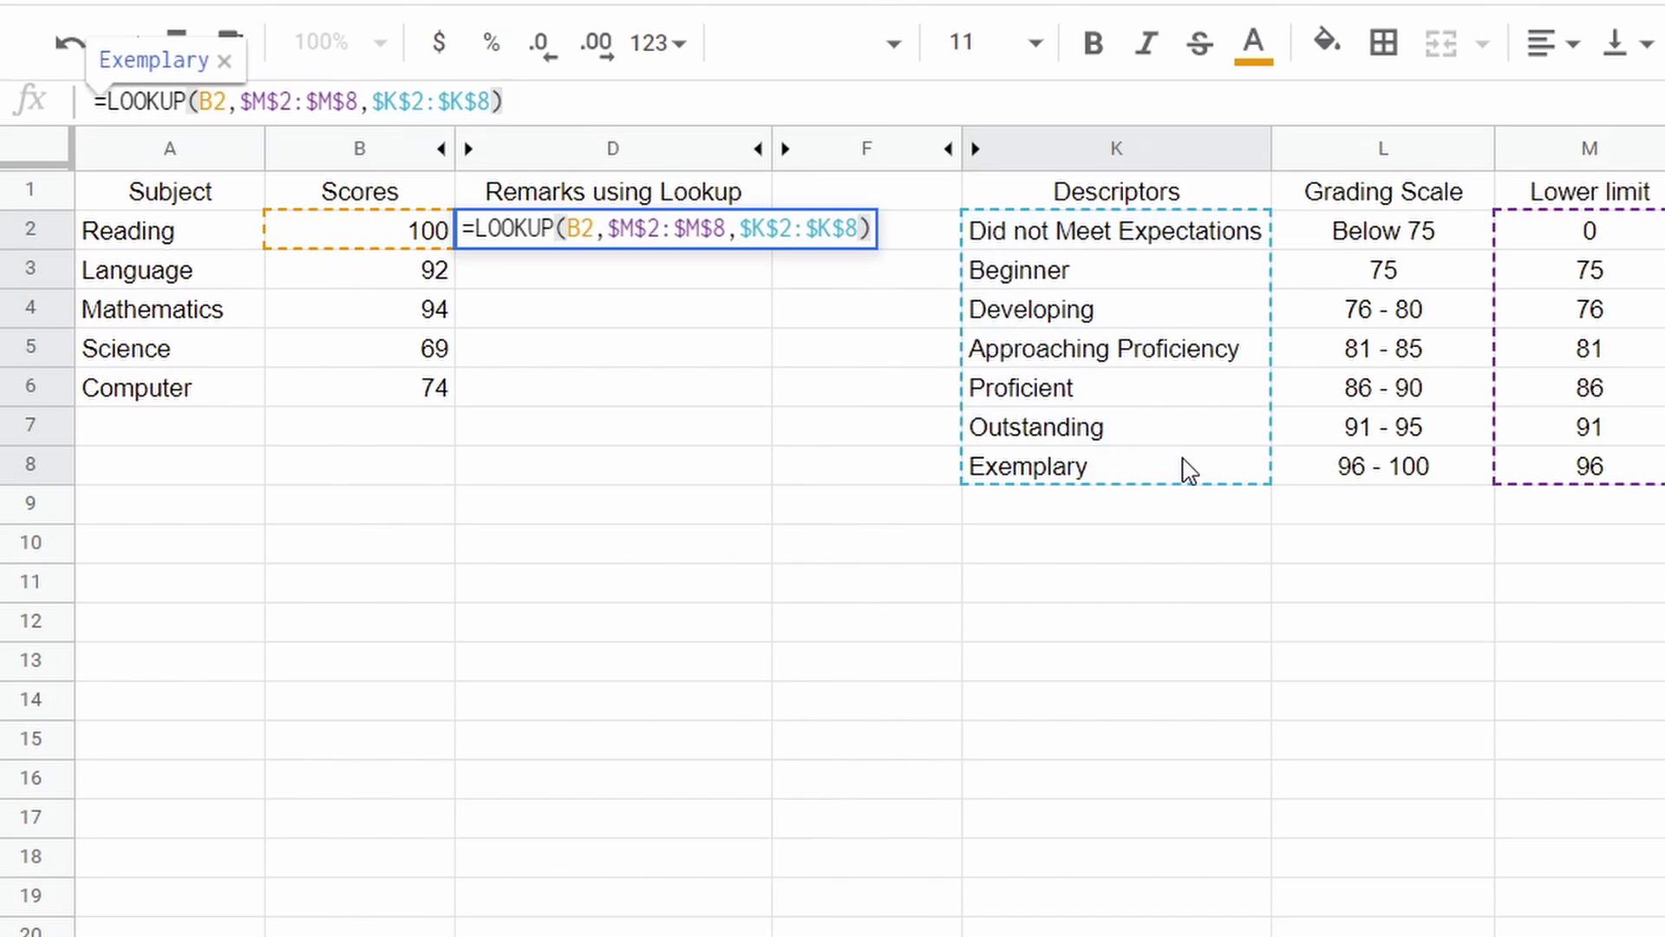
{"action": "key", "text": "Return"}
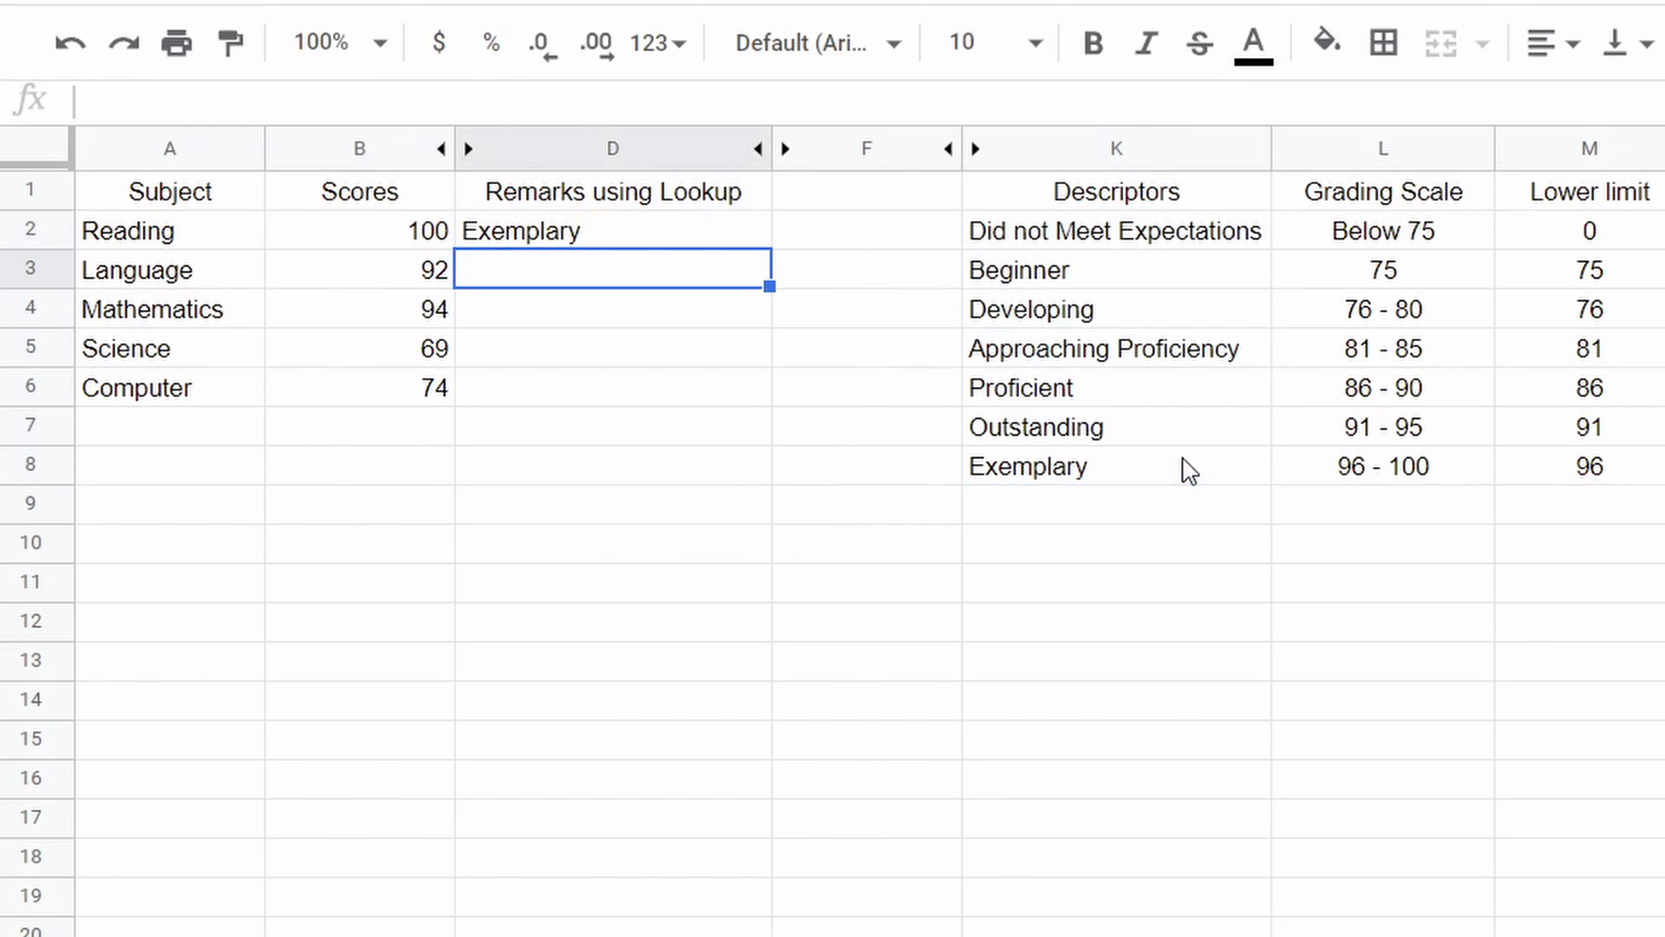
- Copy the LOOKUP formula from D2 down through D6 and reselect D2 to review it
{"action": "left_click", "coordinate": [727, 238]}
{"action": "left_click_drag", "start_coordinate": [769, 247], "coordinate": [760, 397]}
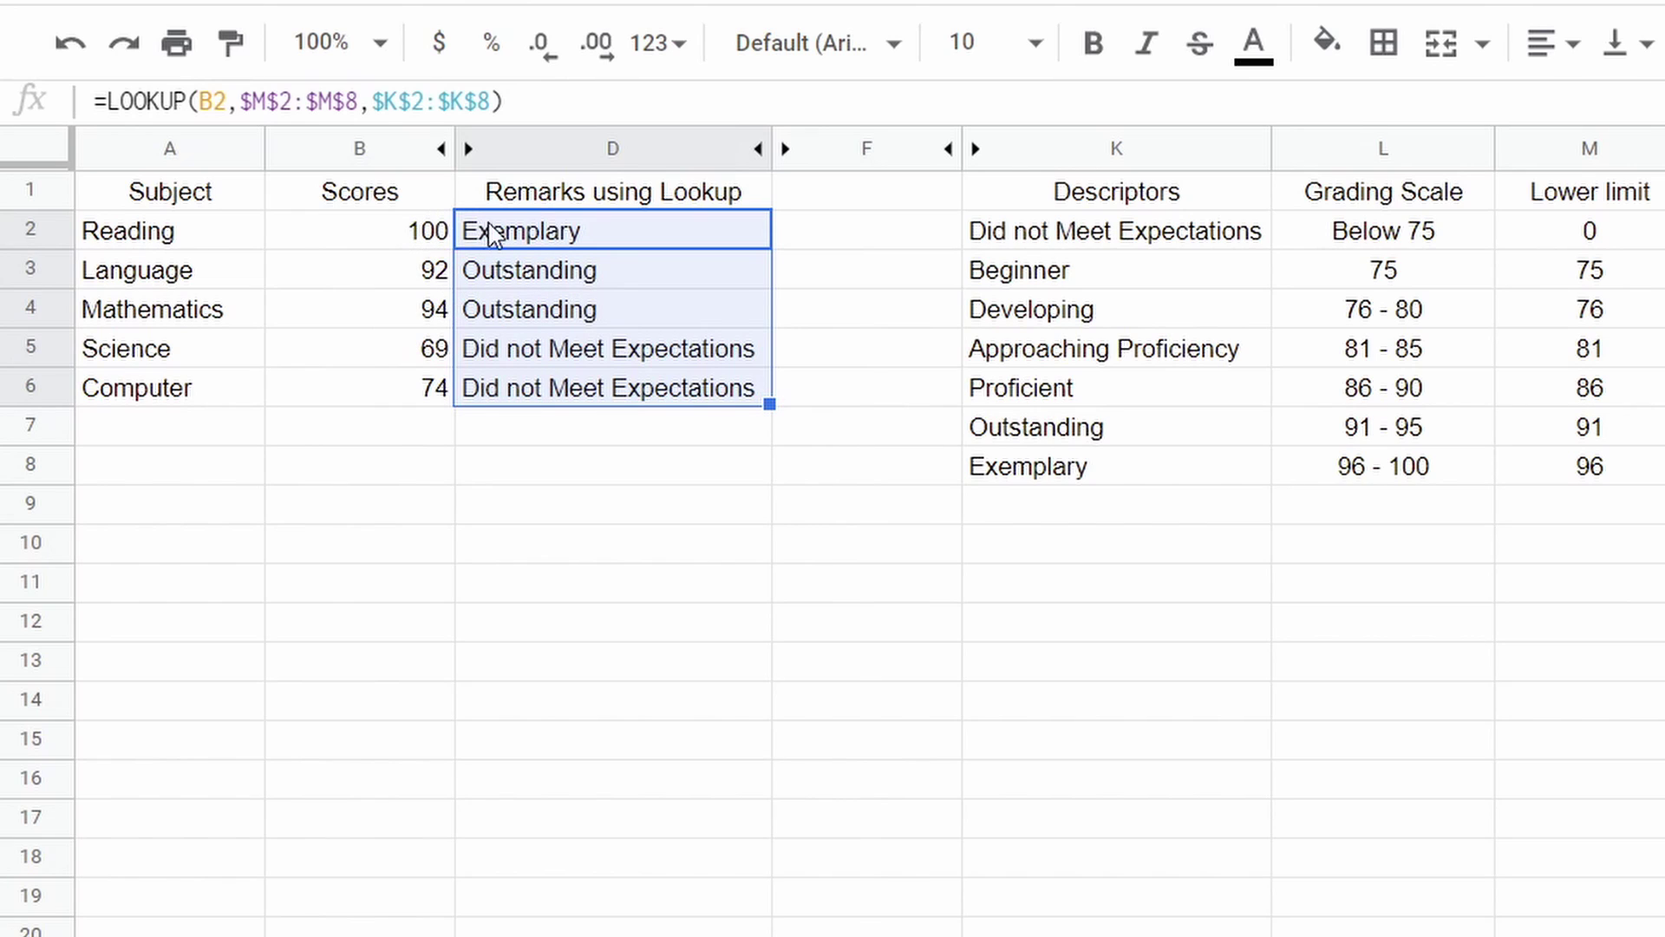
{"action": "left_click", "coordinate": [528, 237]}
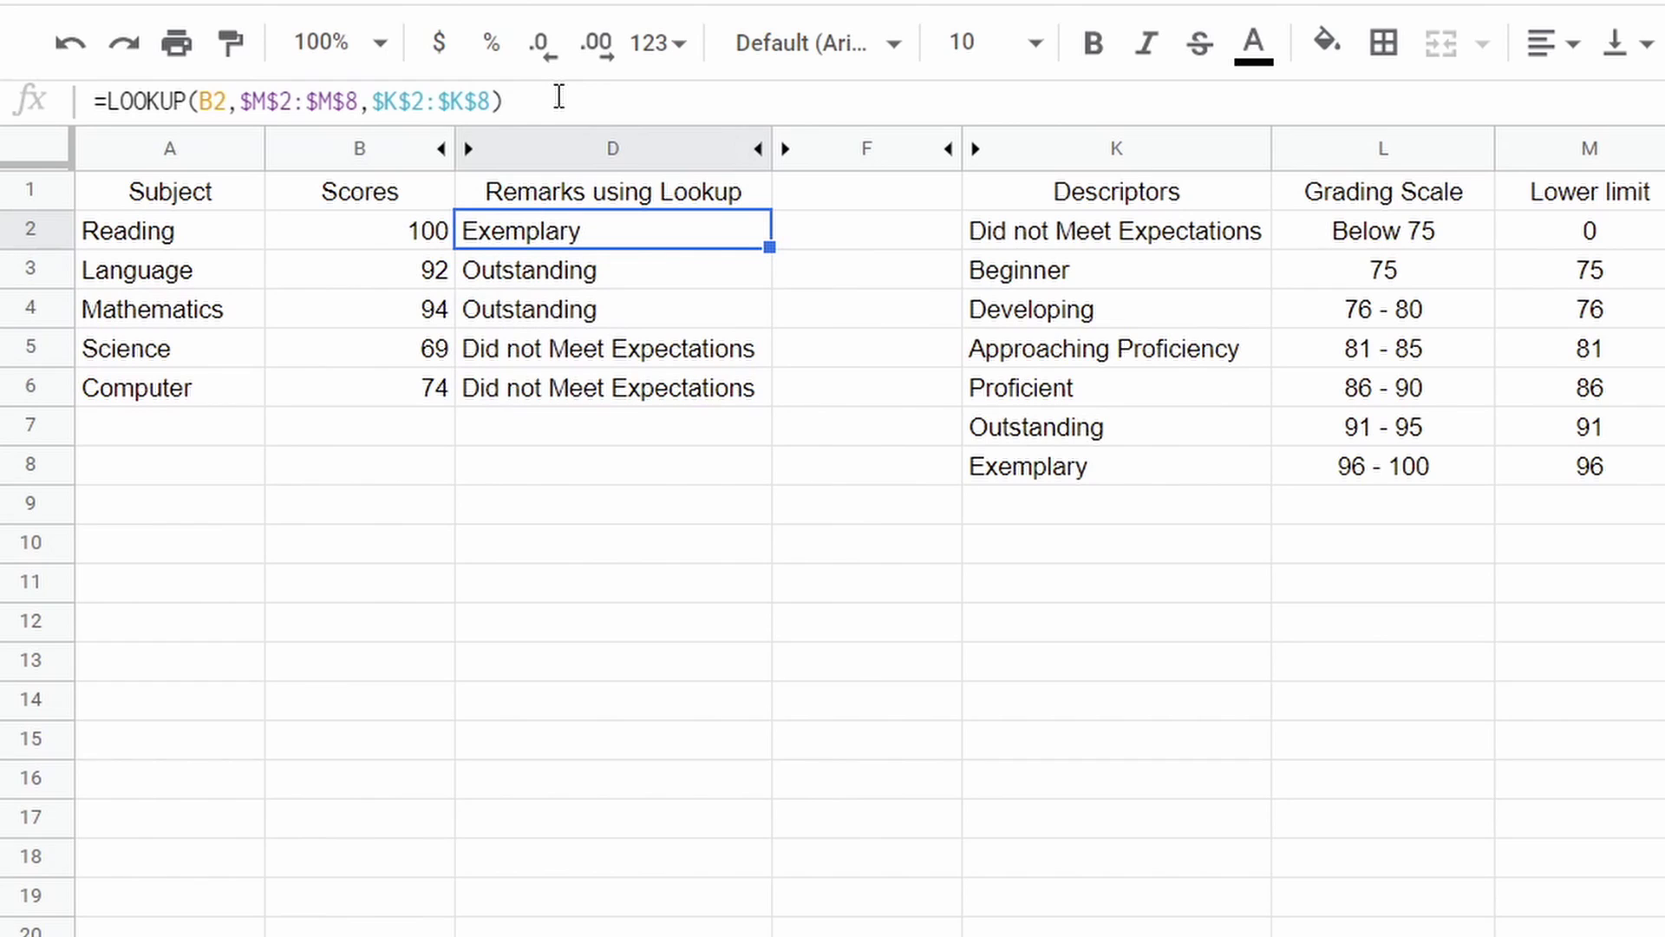
- Change the Mathematics score in B4 to 75 to test the LOOKUP remark
{"action": "left_click", "coordinate": [412, 321]}
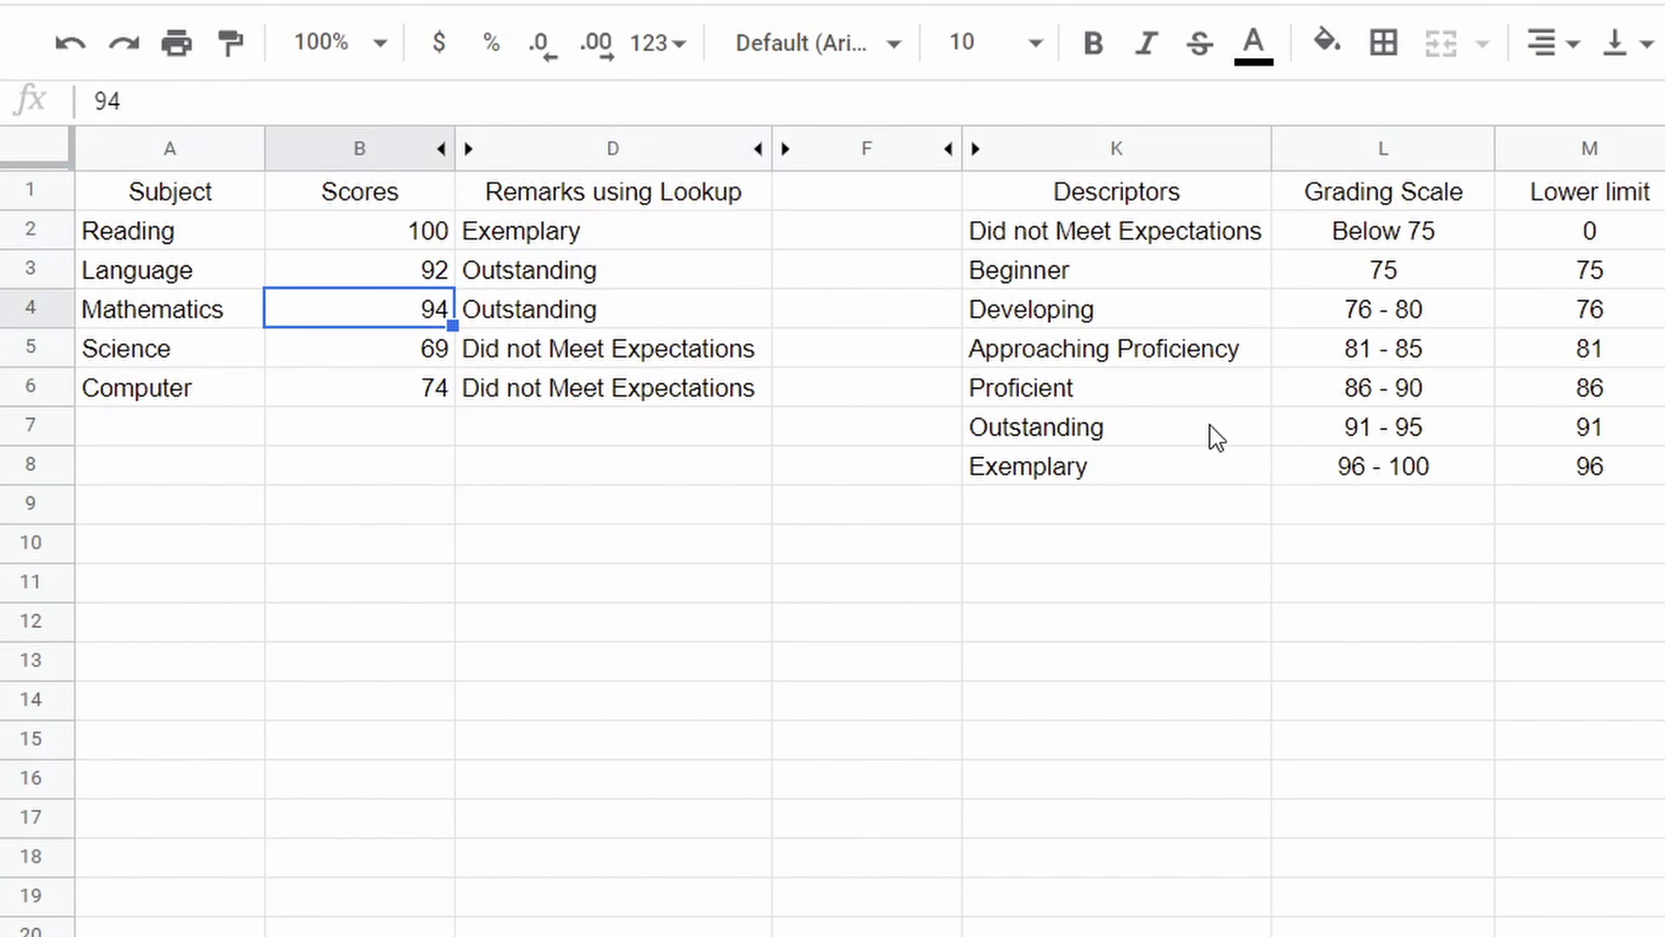
{"action": "type", "text": "75"}
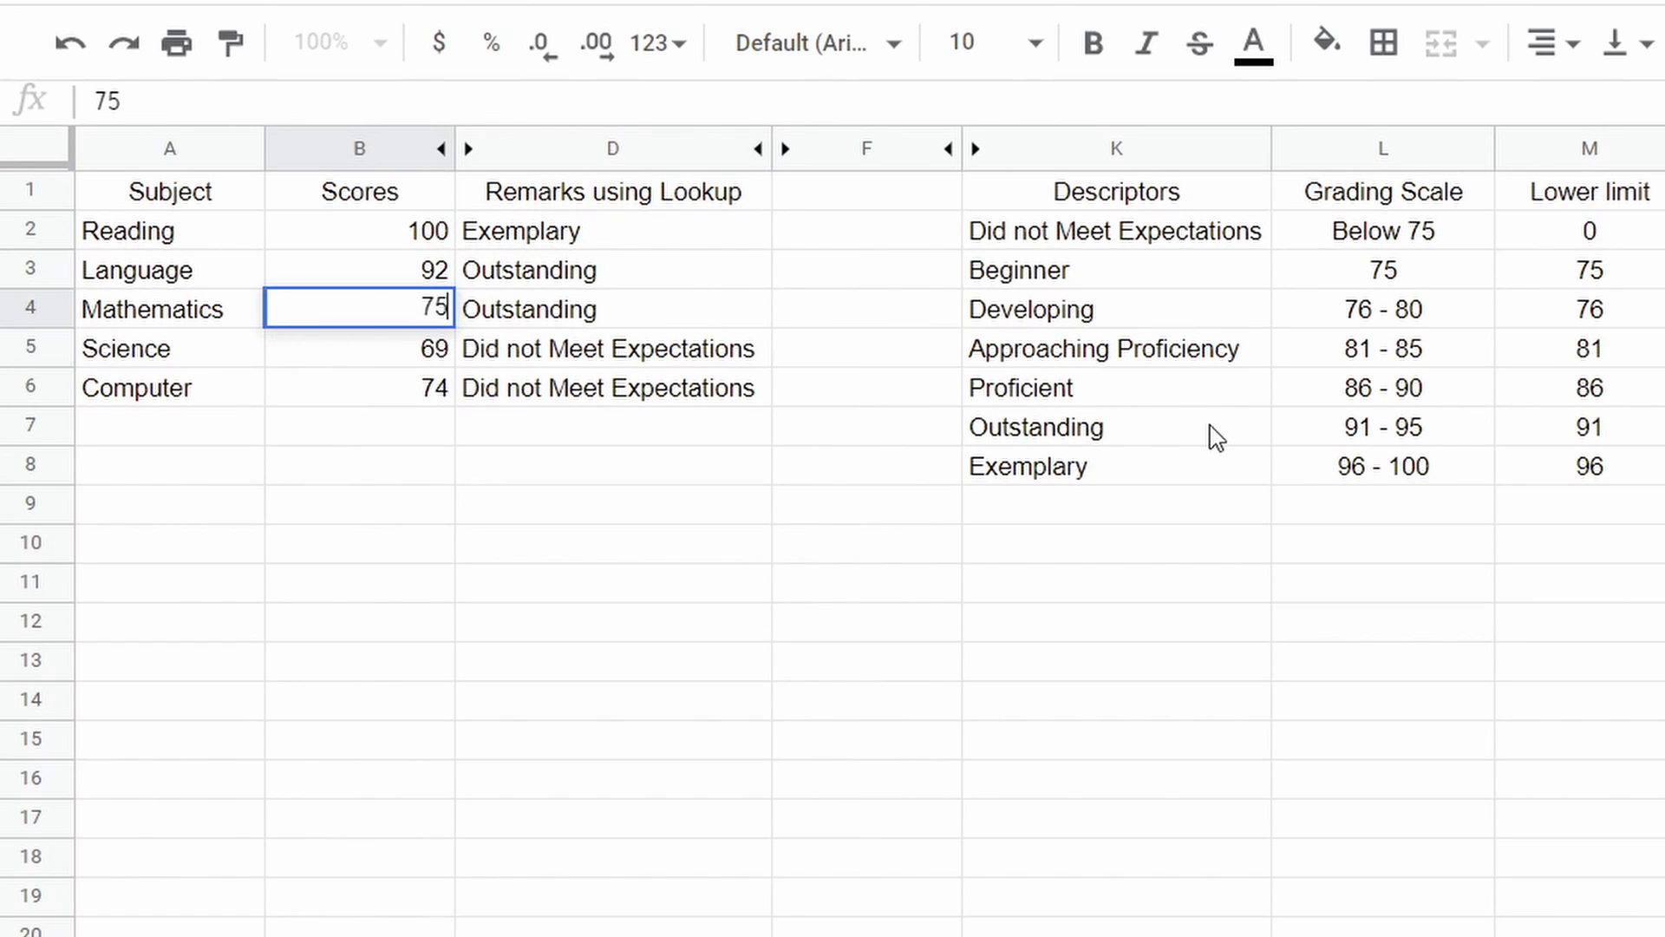
{"action": "key", "text": "Return"}
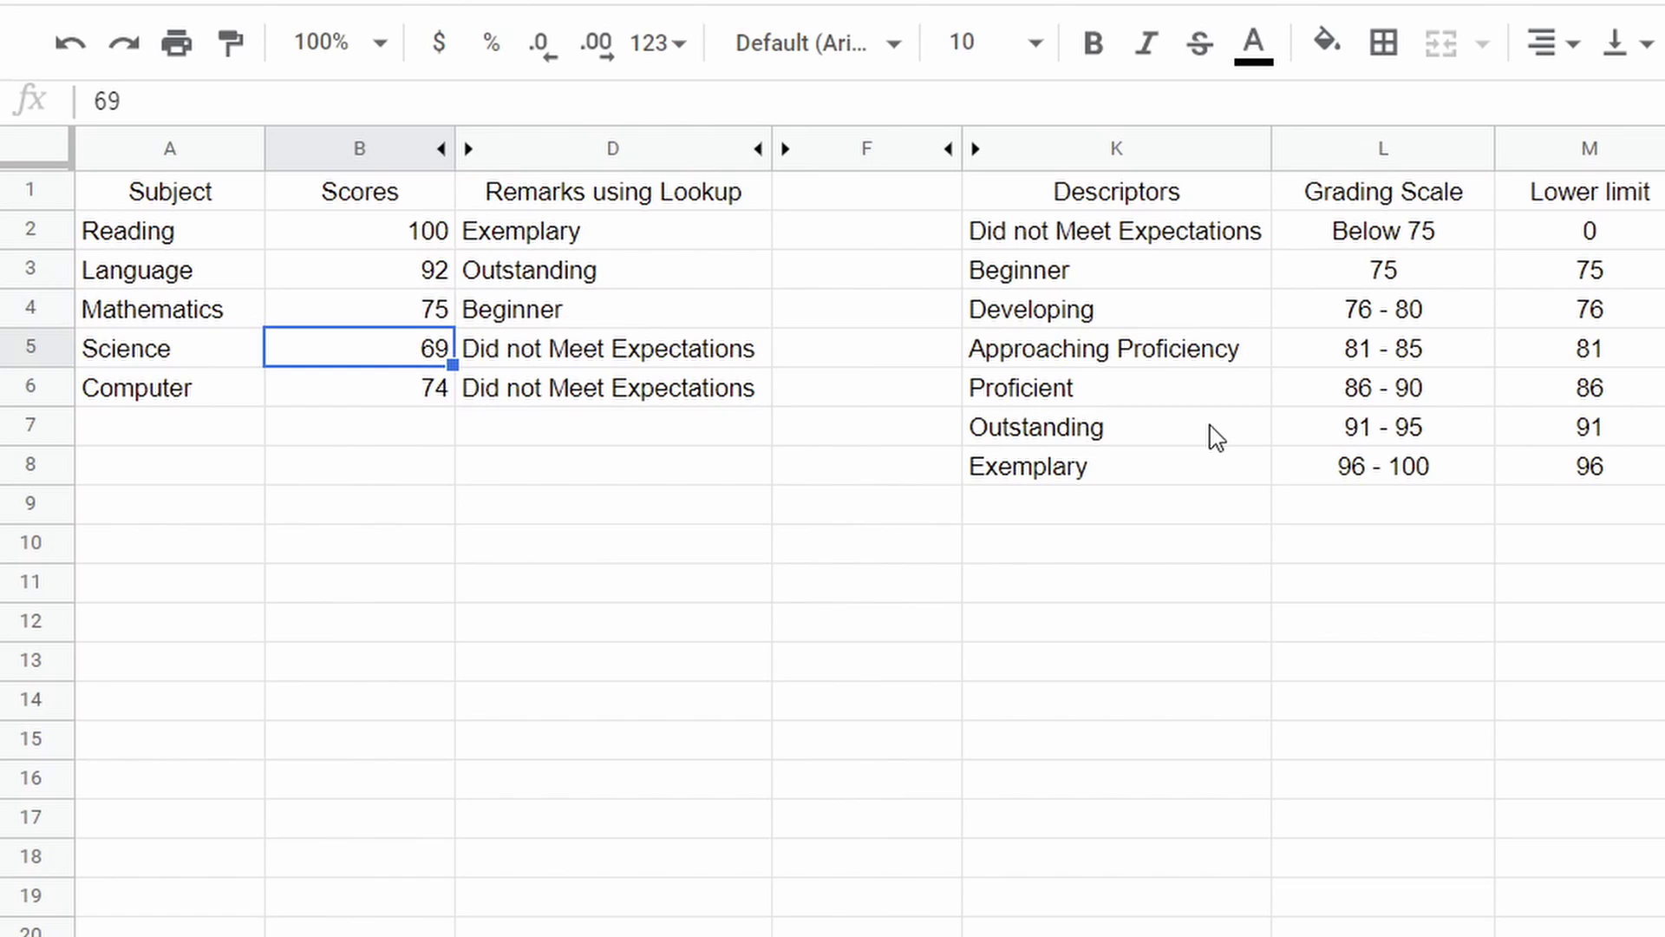
{"action": "key", "text": "Up"}
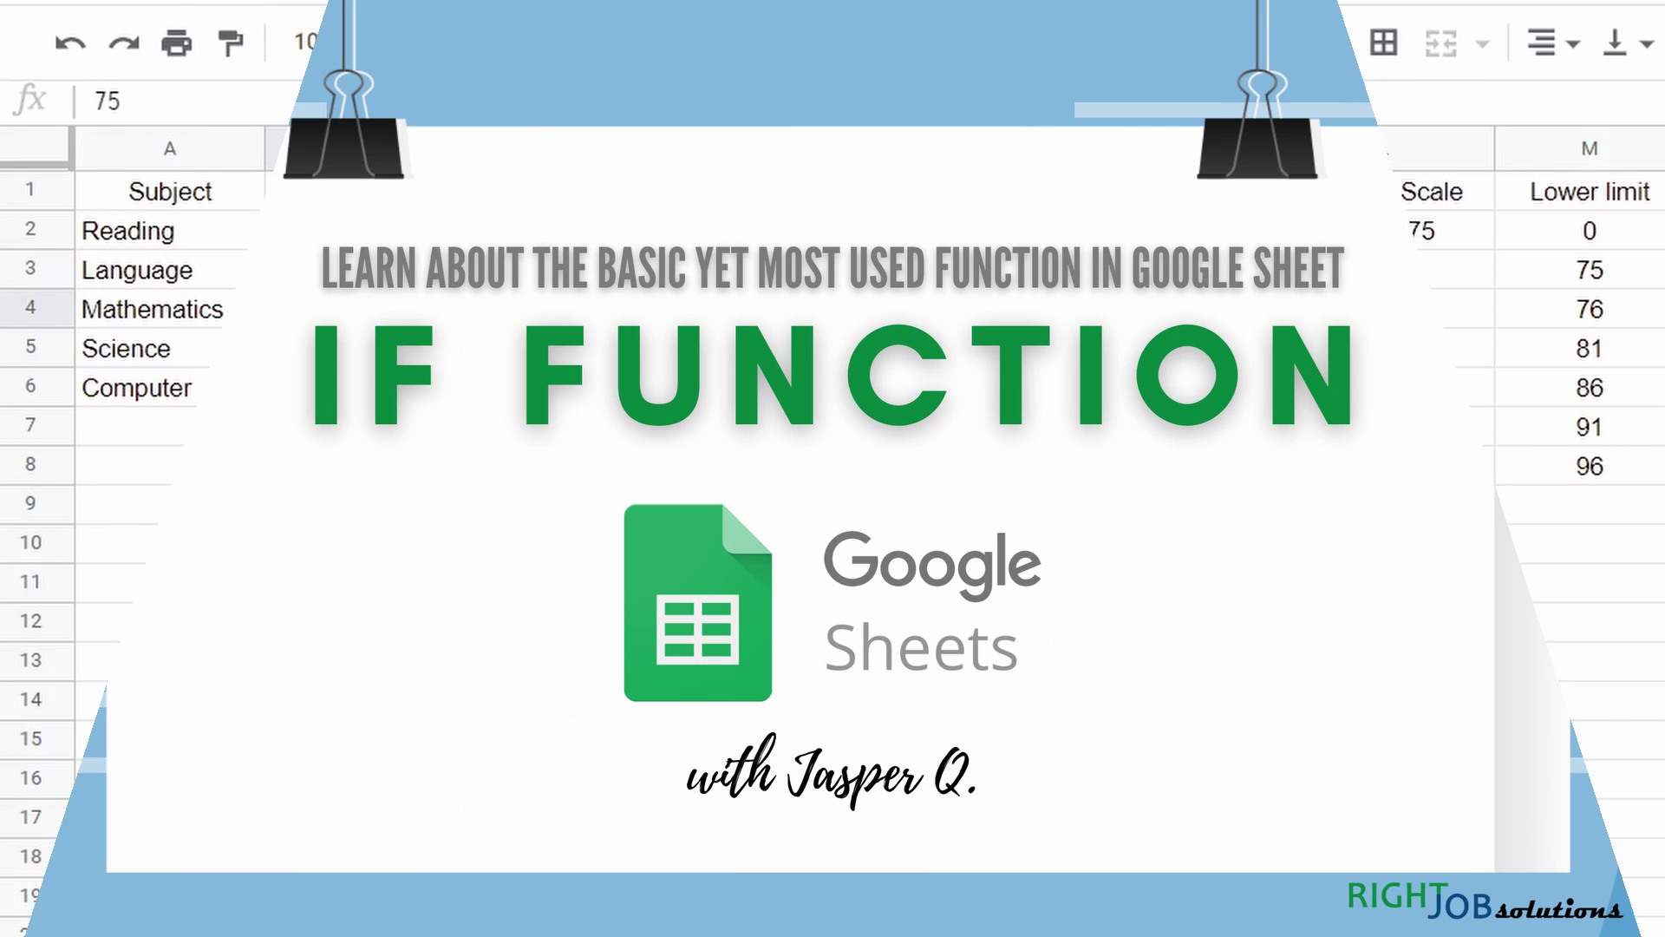